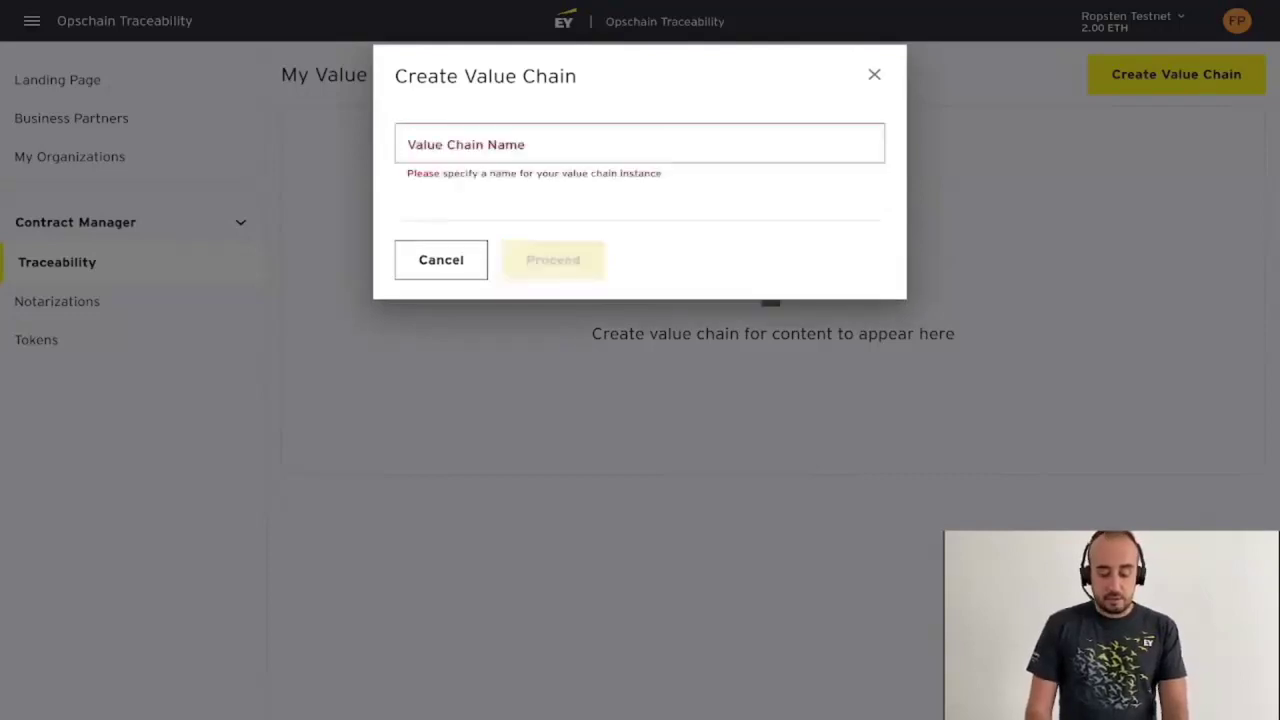
Create a value chain named "Sustainable TShirts"
{"action": "type", "text": "Sustainable TShir"}
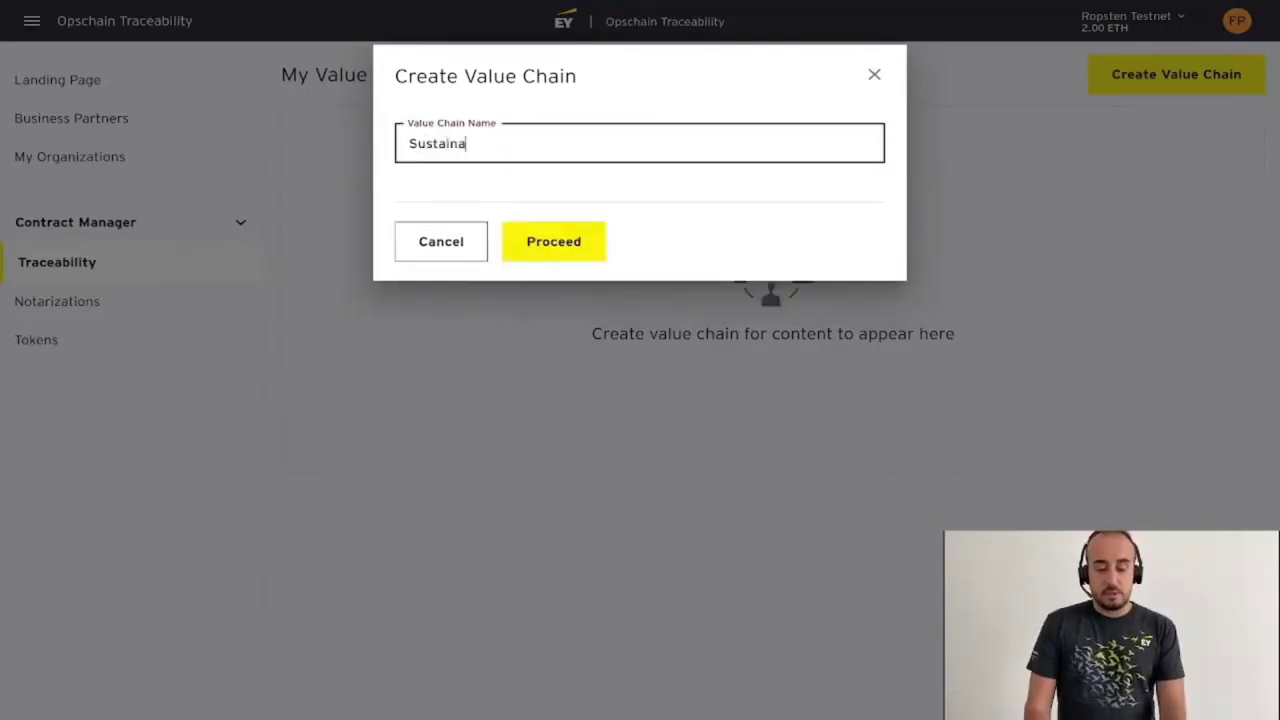
{"action": "type", "text": "ts"}
{"action": "key", "text": "Return"}
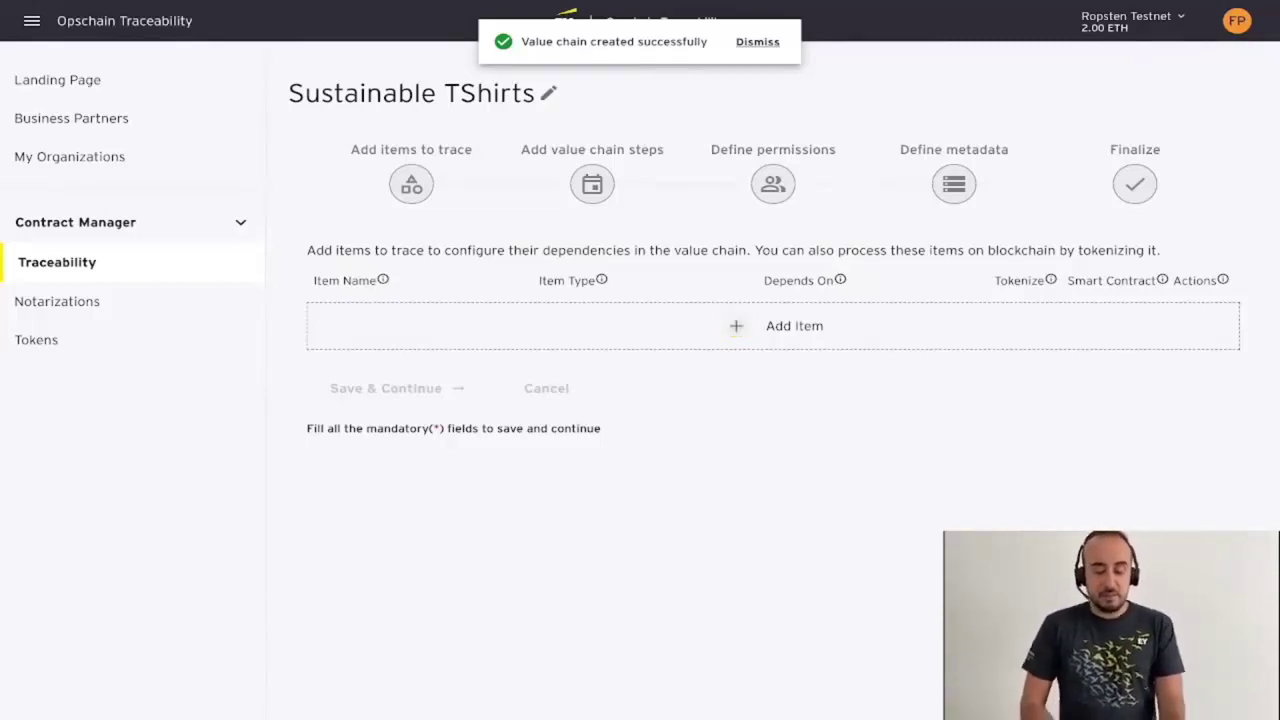
Add a traceable item named Cotton, keeping Raw Material as its type and tokenization enabled
{"action": "left_click", "coordinate": [736, 325]}
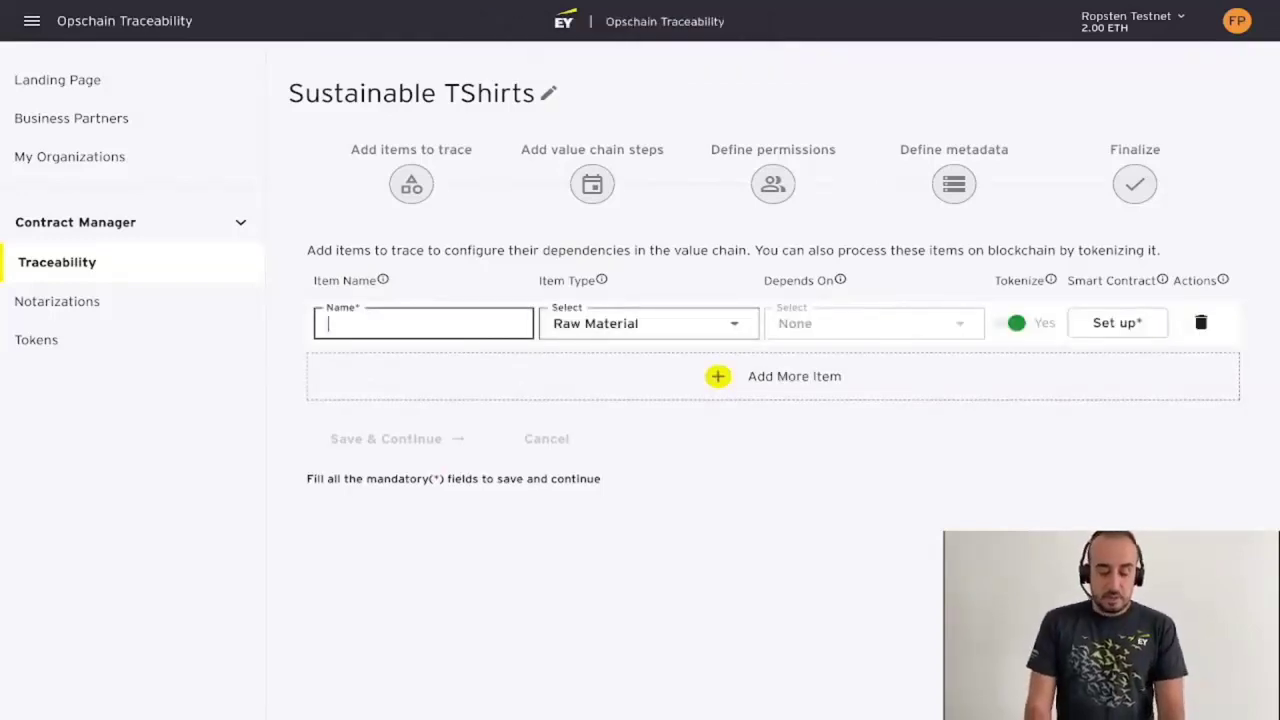
{"action": "type", "text": "Cotton"}
{"action": "key", "text": "Tab"}
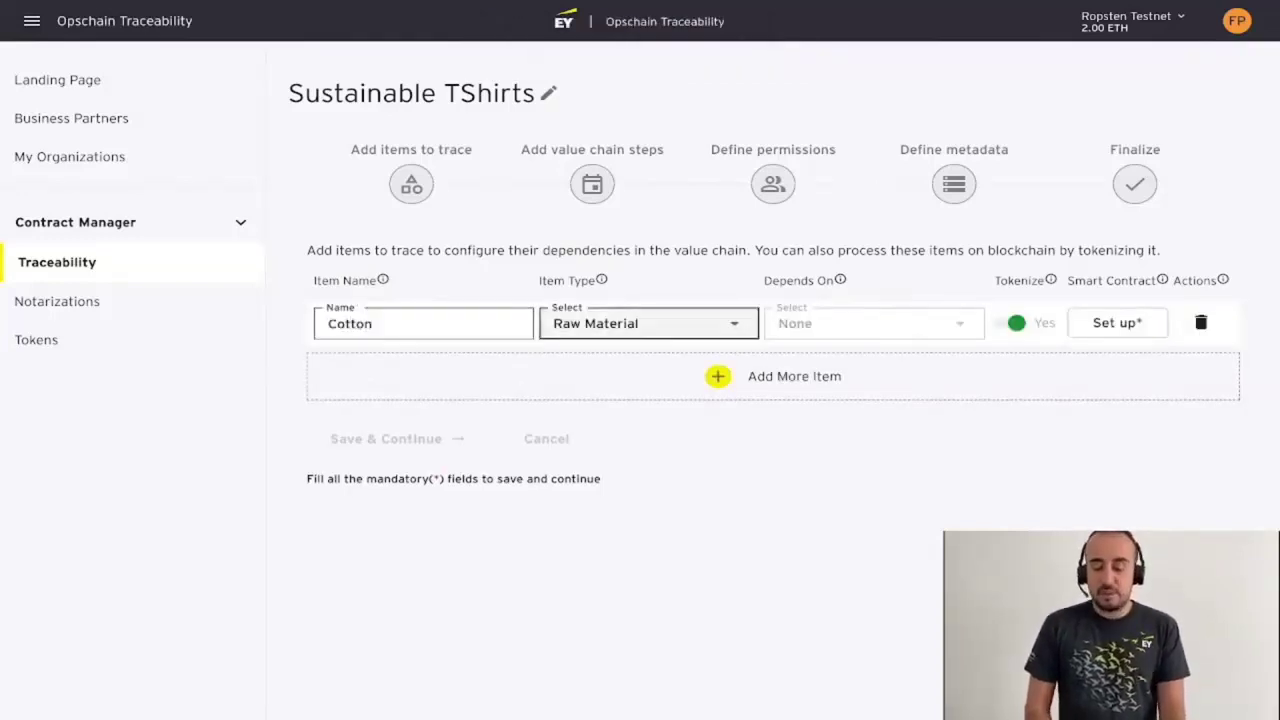
{"action": "key", "text": "Tab"}
{"action": "key", "text": "Tab"}
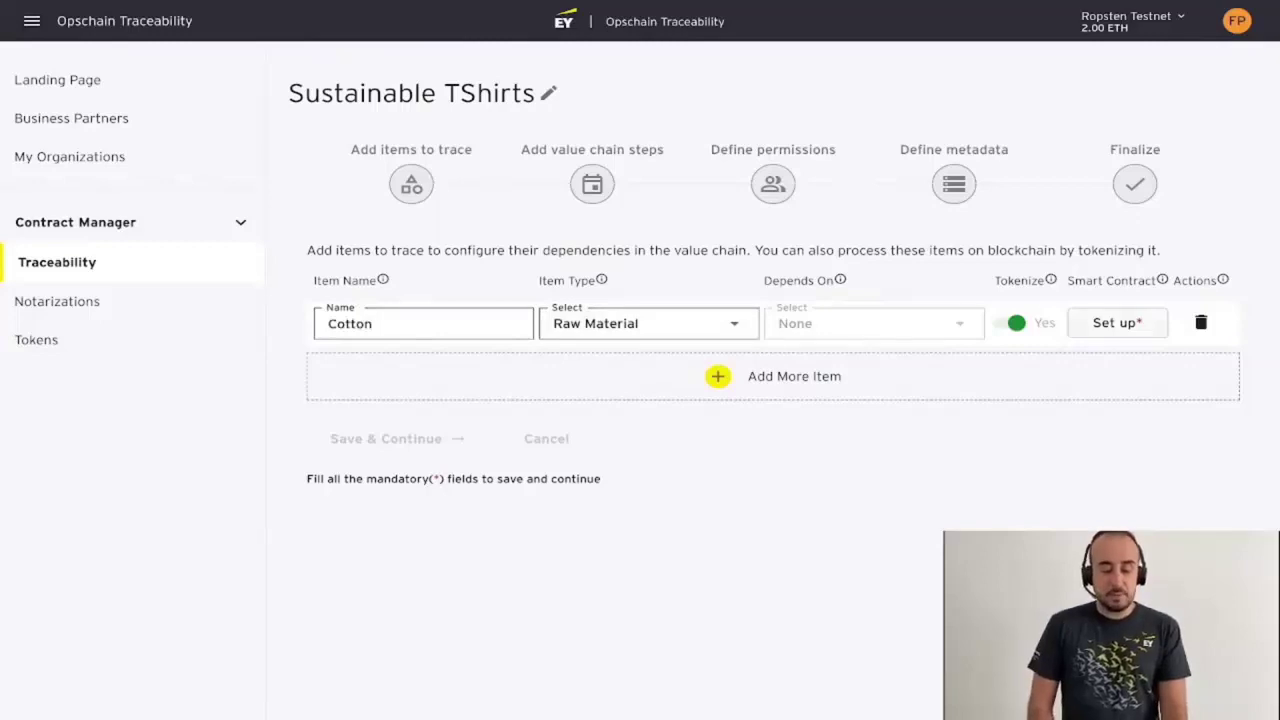
Create a new smart contract named Cotton with symbol CT for the Cotton item
{"action": "key", "text": "Return"}
{"action": "key", "text": "Right"}
{"action": "key", "text": "Tab"}
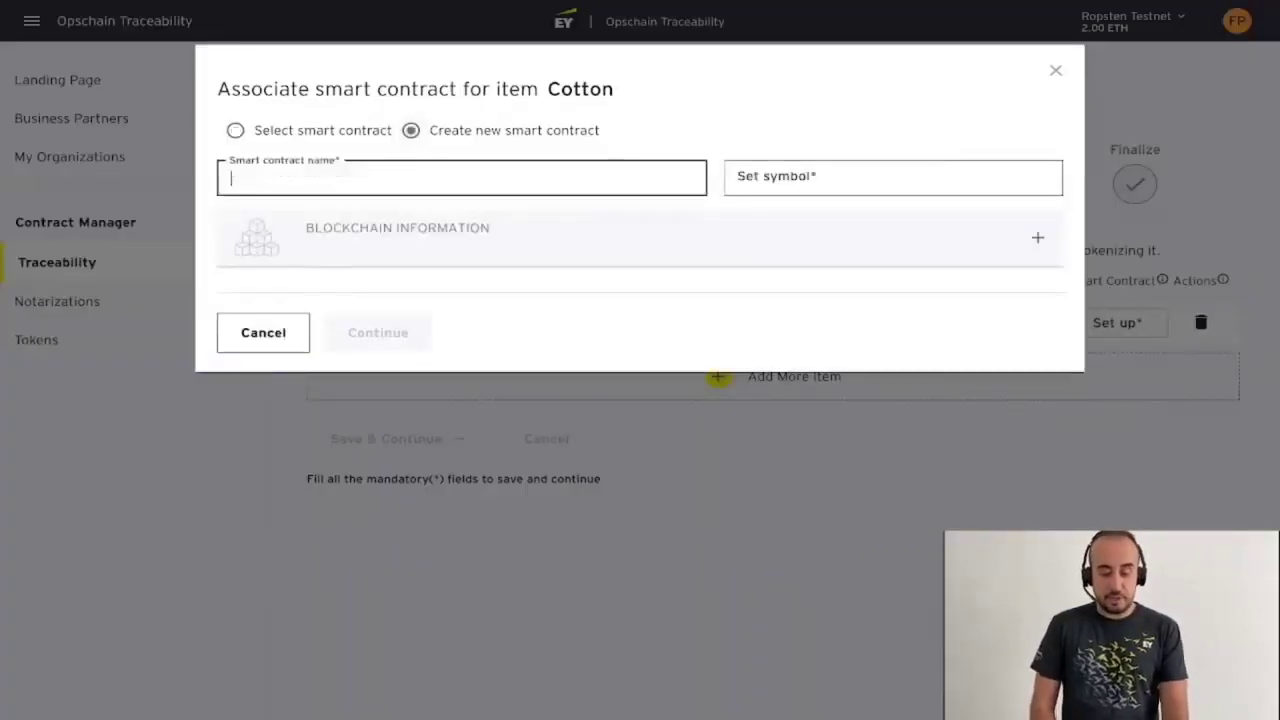
{"action": "type", "text": "Cotton"}
{"action": "key", "text": "Tab"}
{"action": "type", "text": "CT"}
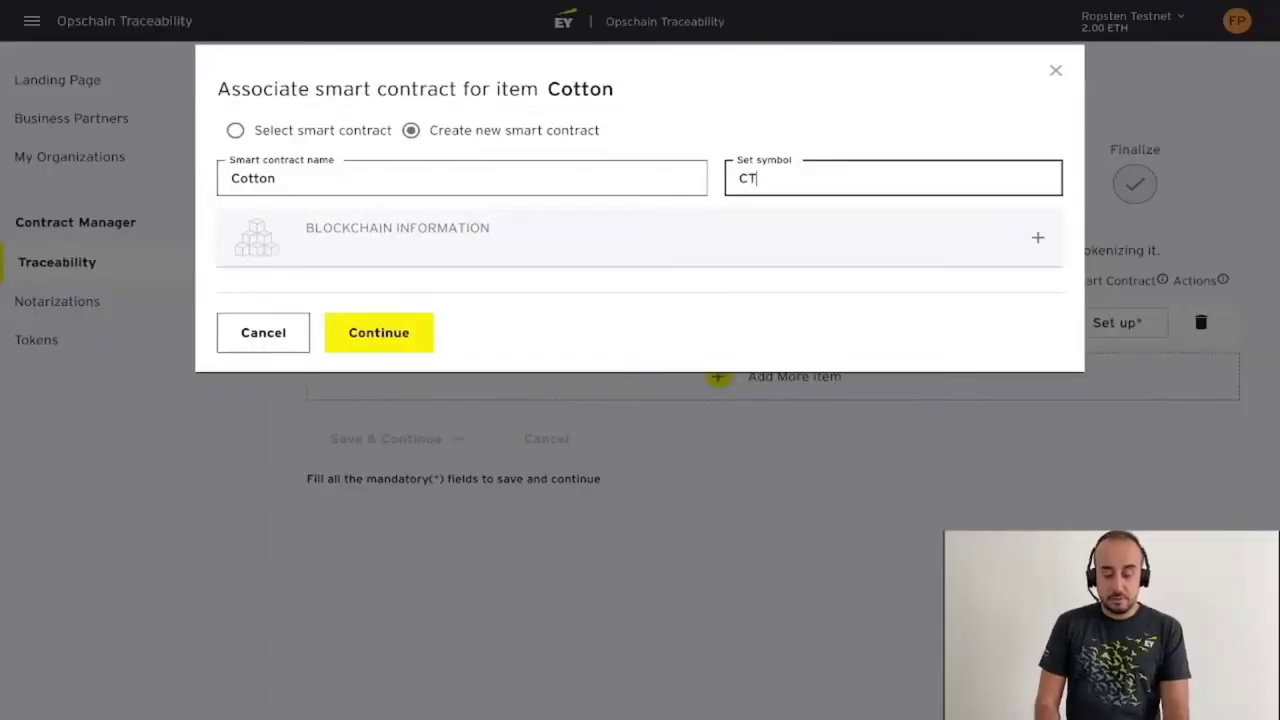
{"action": "key", "text": "Return"}
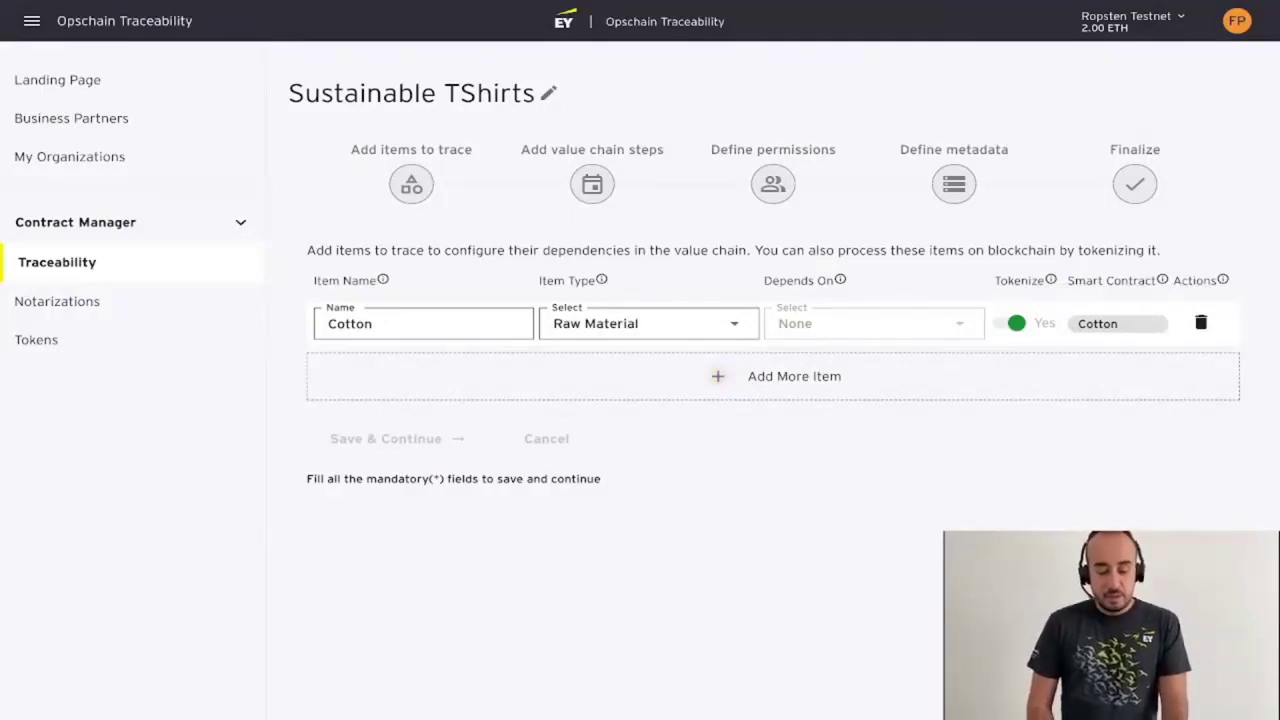
Add a second item named Cotton Sheets with type Work in Progress, depending on Cotton
{"action": "left_click", "coordinate": [718, 378]}
{"action": "type", "text": "Cotton Sheets"}
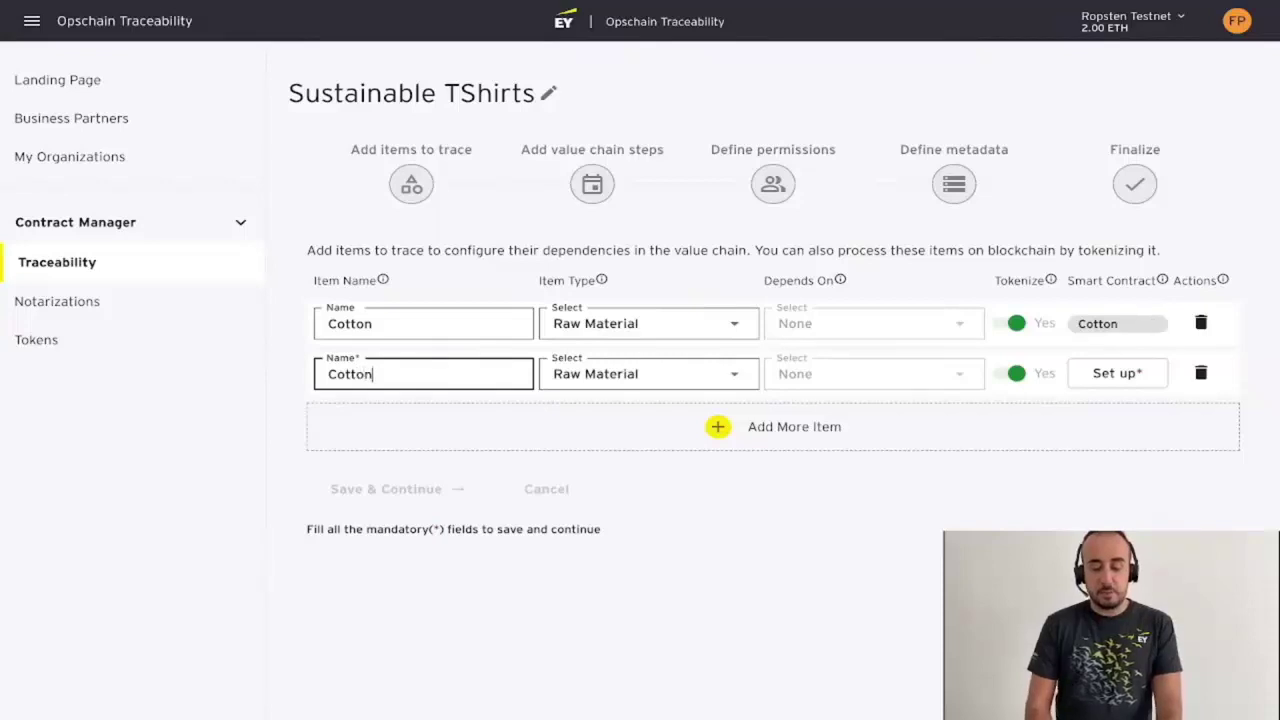
{"action": "key", "text": "Tab"}
{"action": "key", "text": "Down"}
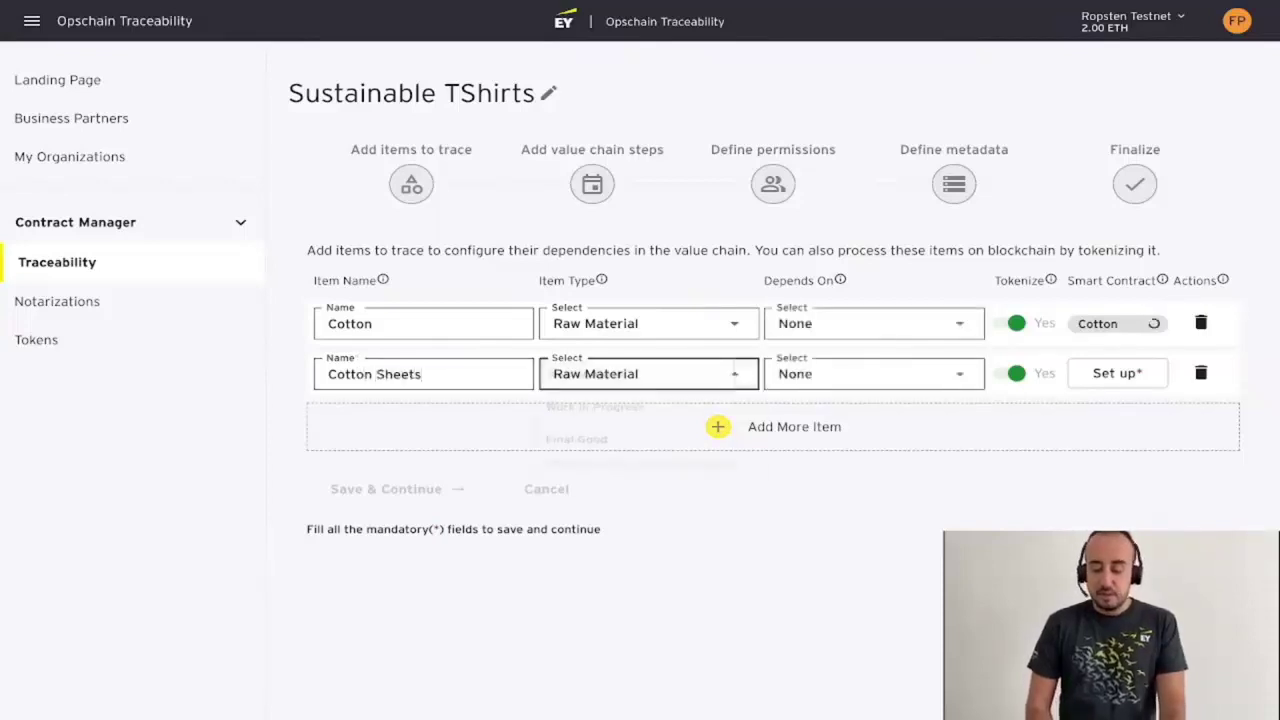
{"action": "key", "text": "Down"}
{"action": "key", "text": "Return"}
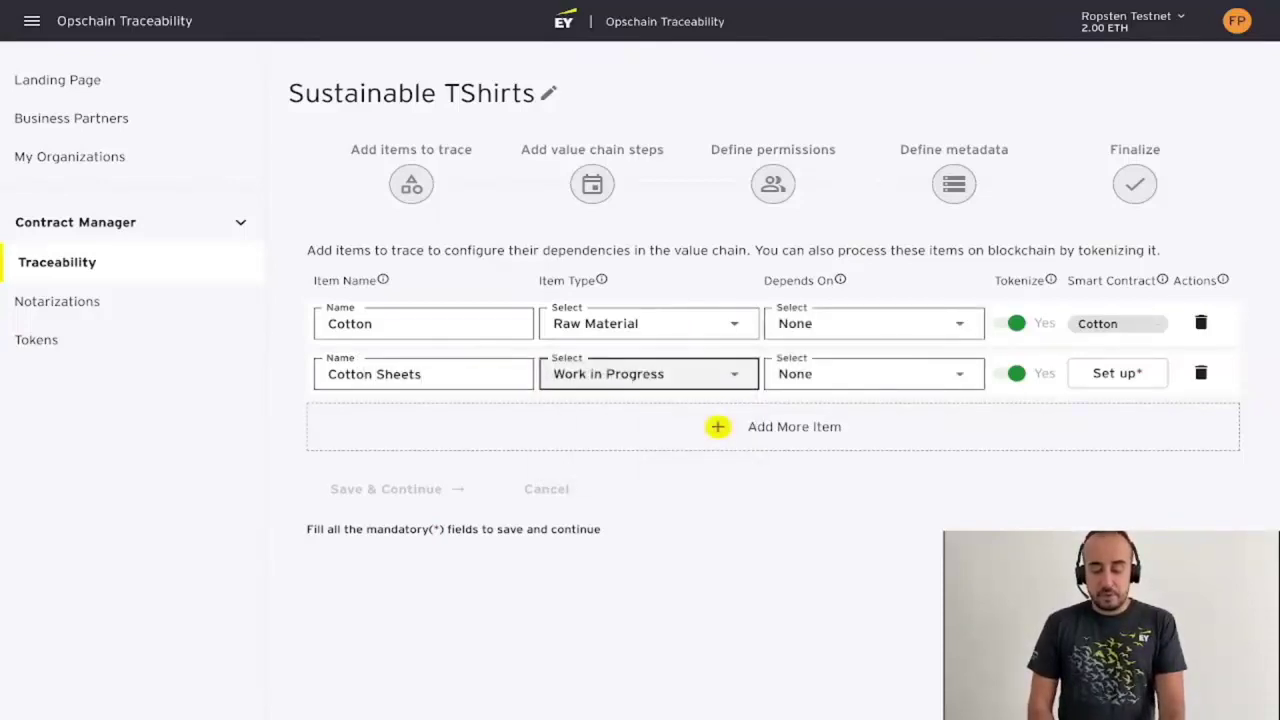
{"action": "key", "text": "Tab"}
{"action": "key", "text": "Down"}
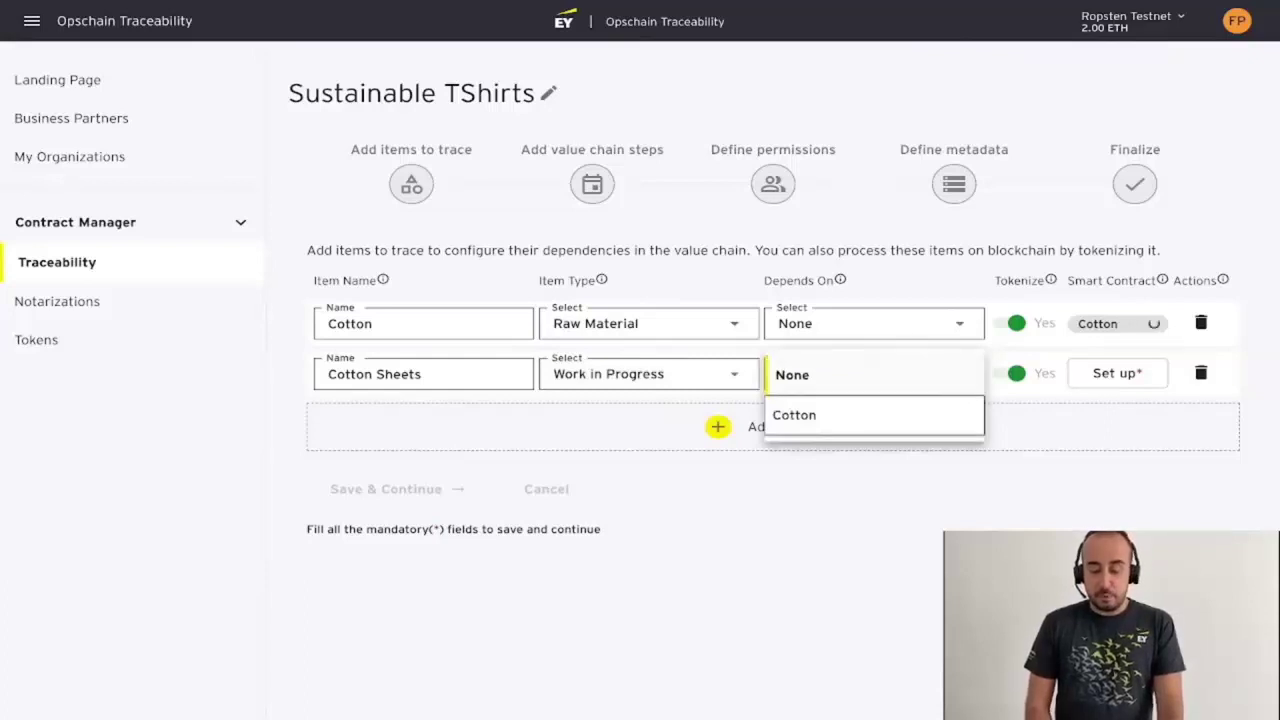
{"action": "key", "text": "Down"}
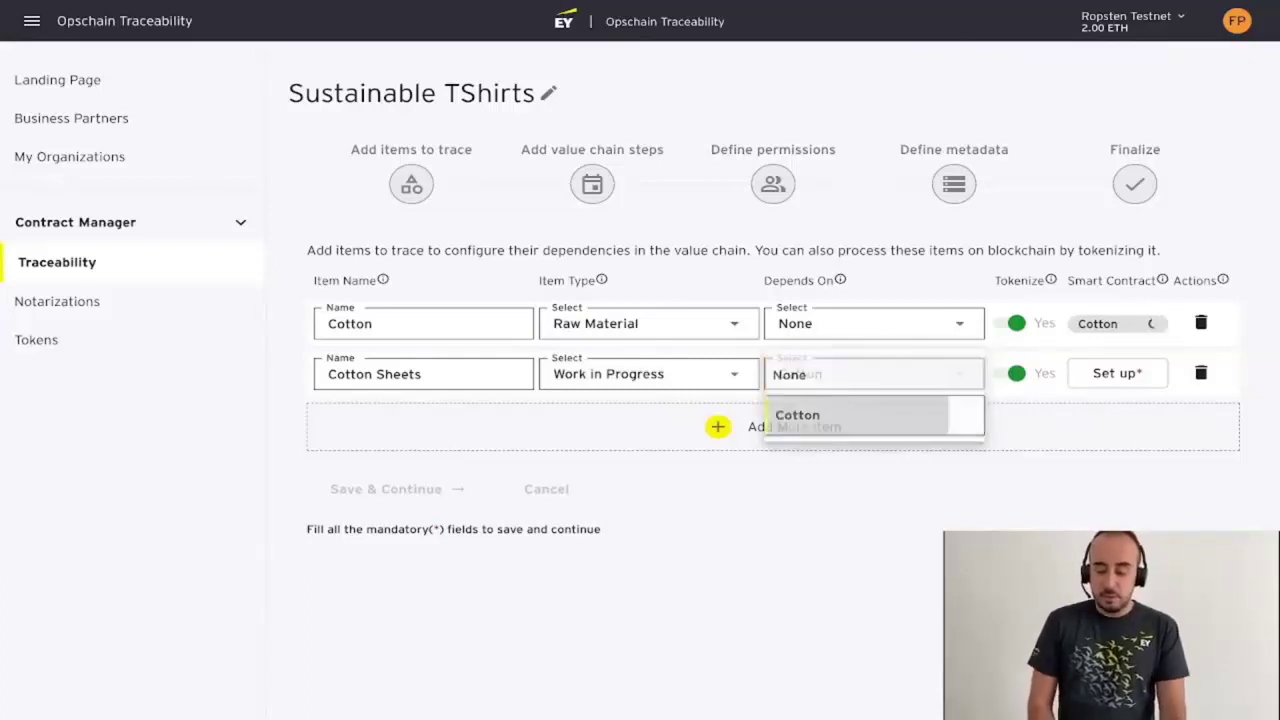
{"action": "key", "text": "Return"}
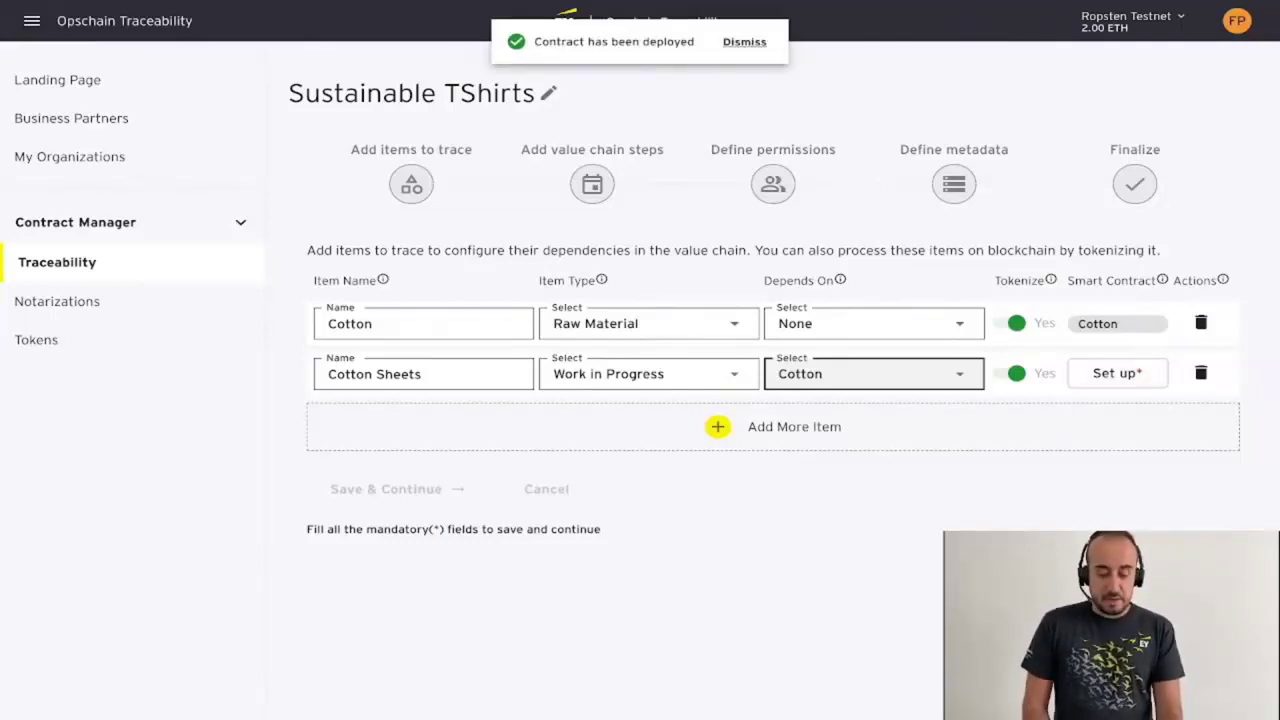
Add a third item named T-shirt with type Final Good, depending on Cotton Sheets
{"action": "left_click", "coordinate": [717, 426]}
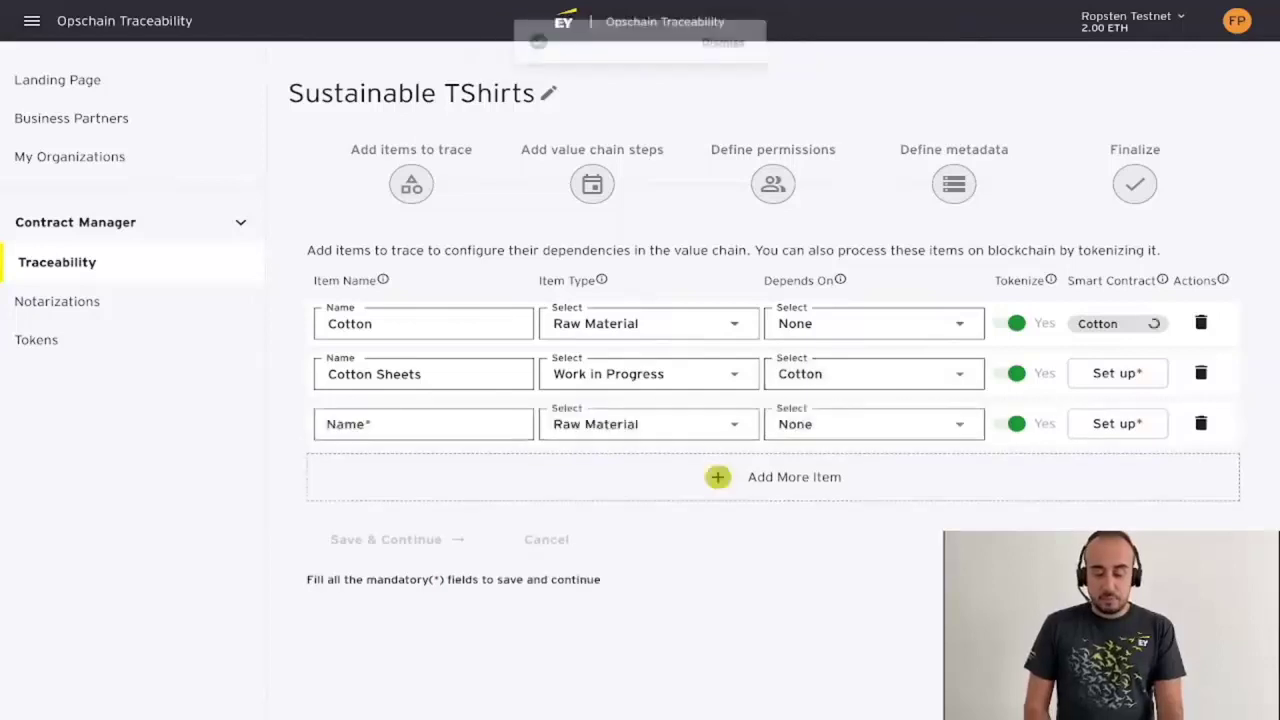
{"action": "left_click", "coordinate": [423, 424]}
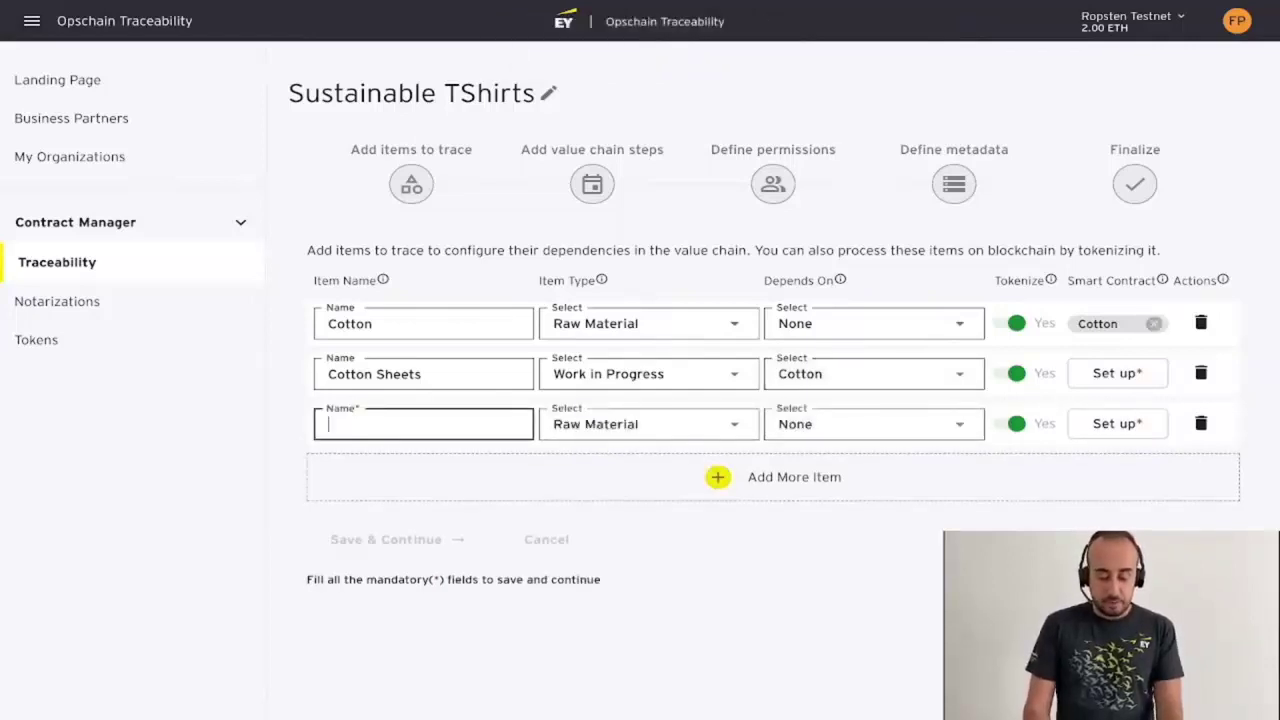
{"action": "type", "text": "T-shirt"}
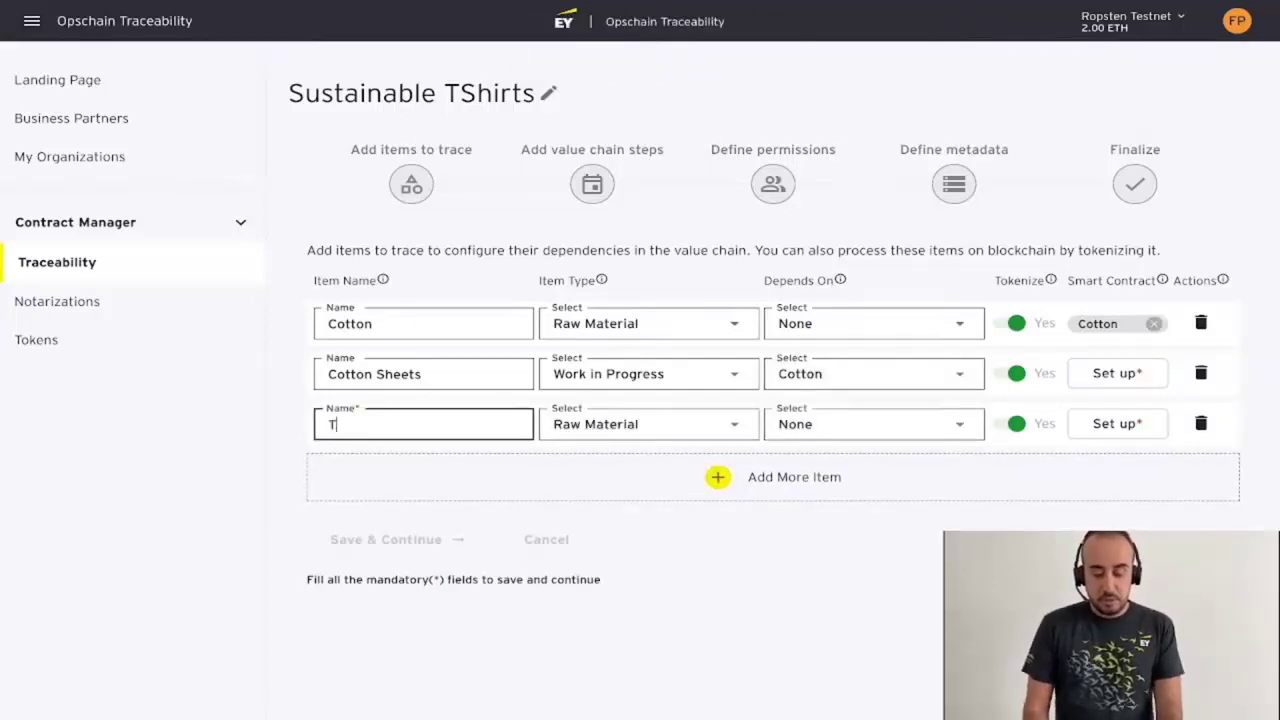
{"action": "key", "text": "Tab"}
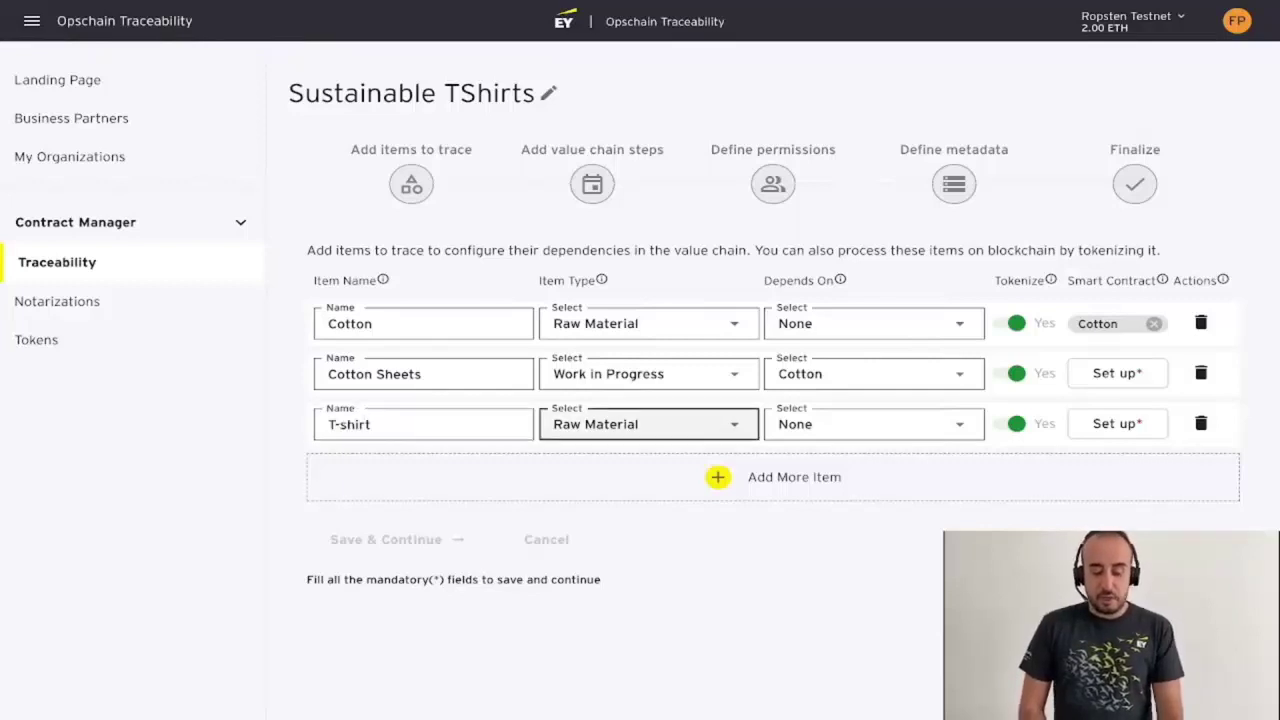
{"action": "key", "text": "Down"}
{"action": "key", "text": "Down"}
{"action": "key", "text": "Down"}
{"action": "key", "text": "Return"}
{"action": "key", "text": "Tab"}
{"action": "key", "text": "Down"}
{"action": "key", "text": "Down"}
{"action": "key", "text": "Down"}
{"action": "left_click", "coordinate": [830, 506]}
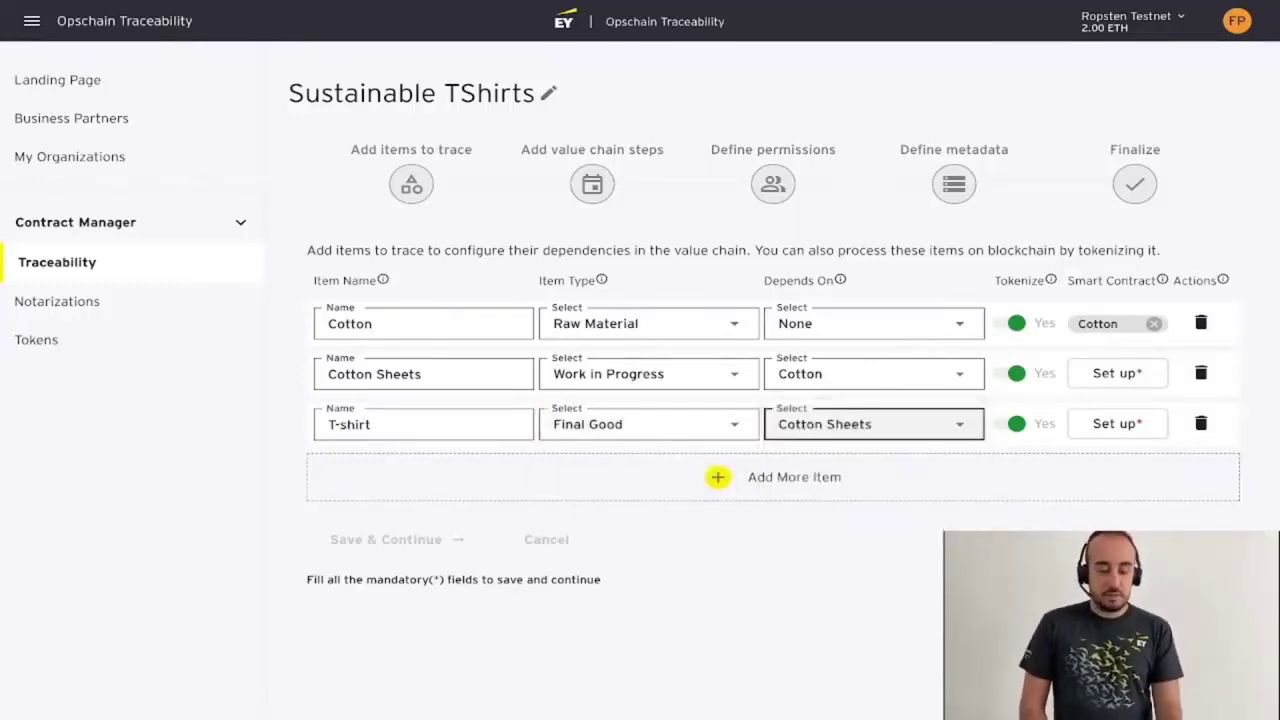
Create a new smart contract named Cotton Sheets with symbol CTS for the Cotton Sheets item
{"action": "left_click", "coordinate": [1117, 374]}
{"action": "left_click", "coordinate": [411, 130]}
{"action": "key", "text": "Tab"}
{"action": "type", "text": "Cotton Sh"}
{"action": "key", "text": "BackSpace"}
{"action": "type", "text": "heets"}
{"action": "key", "text": "Tab"}
{"action": "type", "text": "CT"}
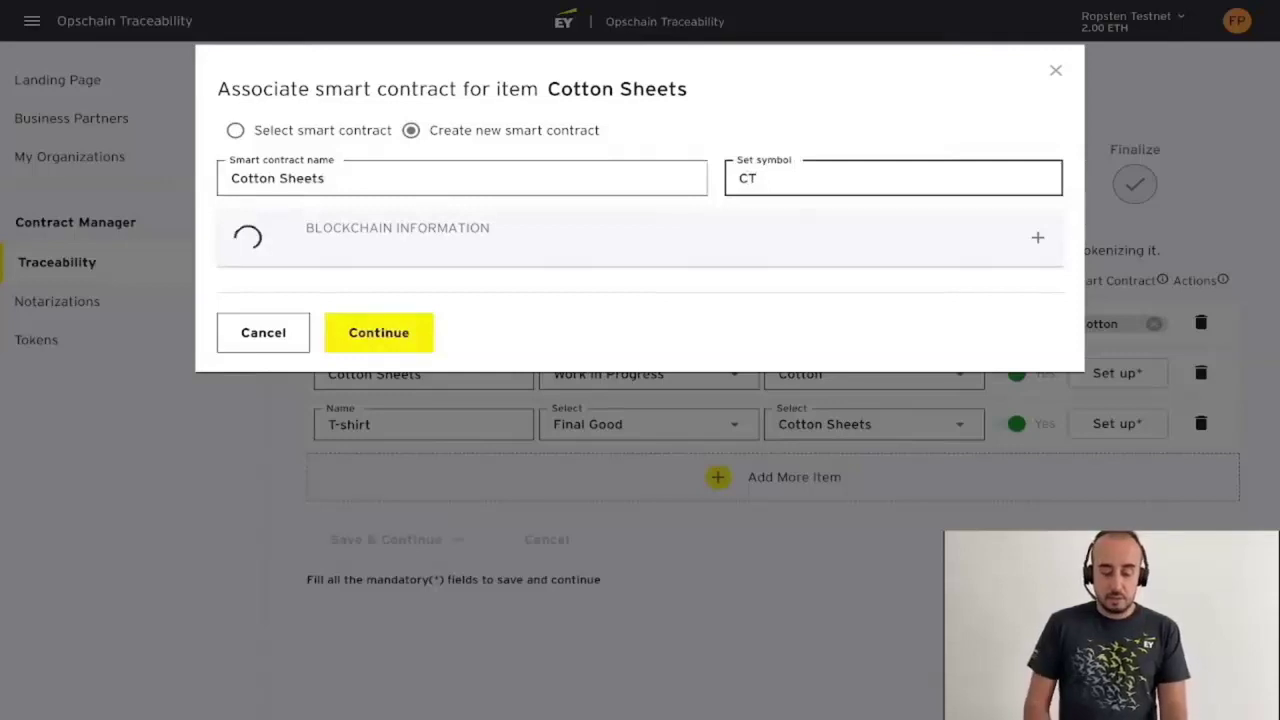
{"action": "type", "text": "S"}
{"action": "key", "text": "Return"}
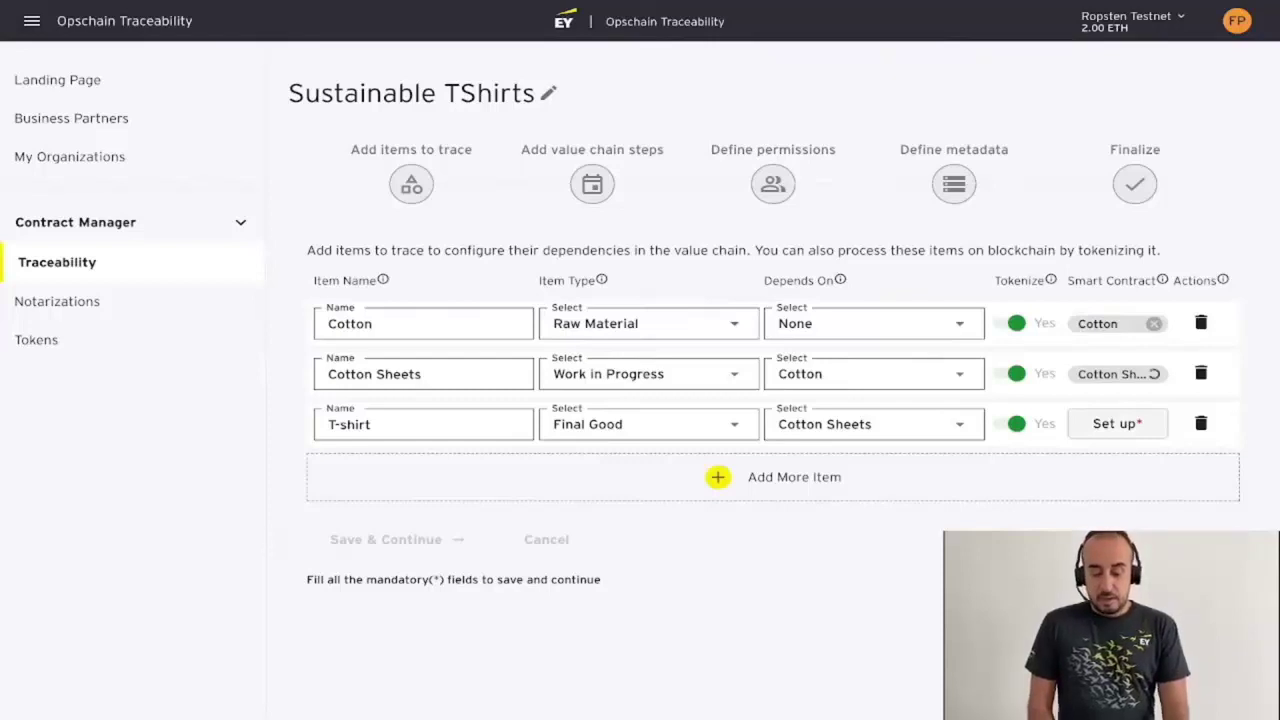
Create a new smart contract named T-Shirt with symbol TS for the T-shirt item, and save the items to trace
{"action": "left_click", "coordinate": [1117, 424]}
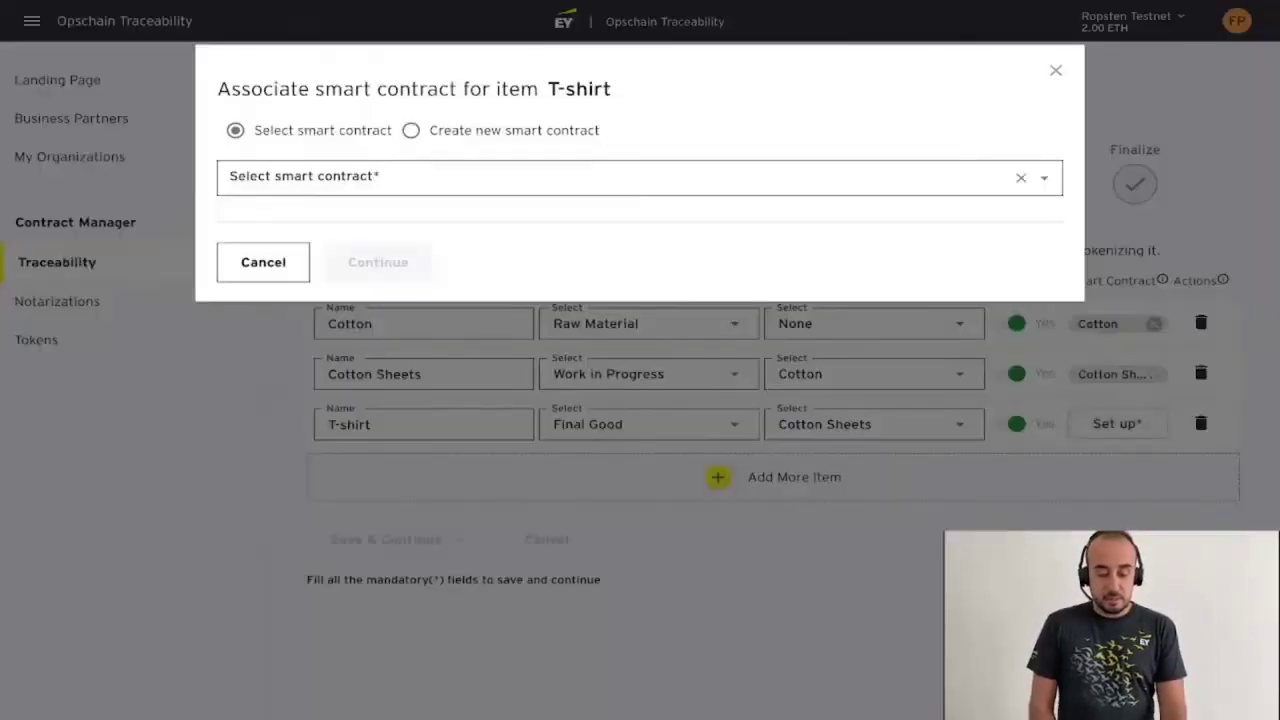
{"action": "left_click", "coordinate": [411, 131]}
{"action": "left_click", "coordinate": [461, 178]}
{"action": "type", "text": "T"}
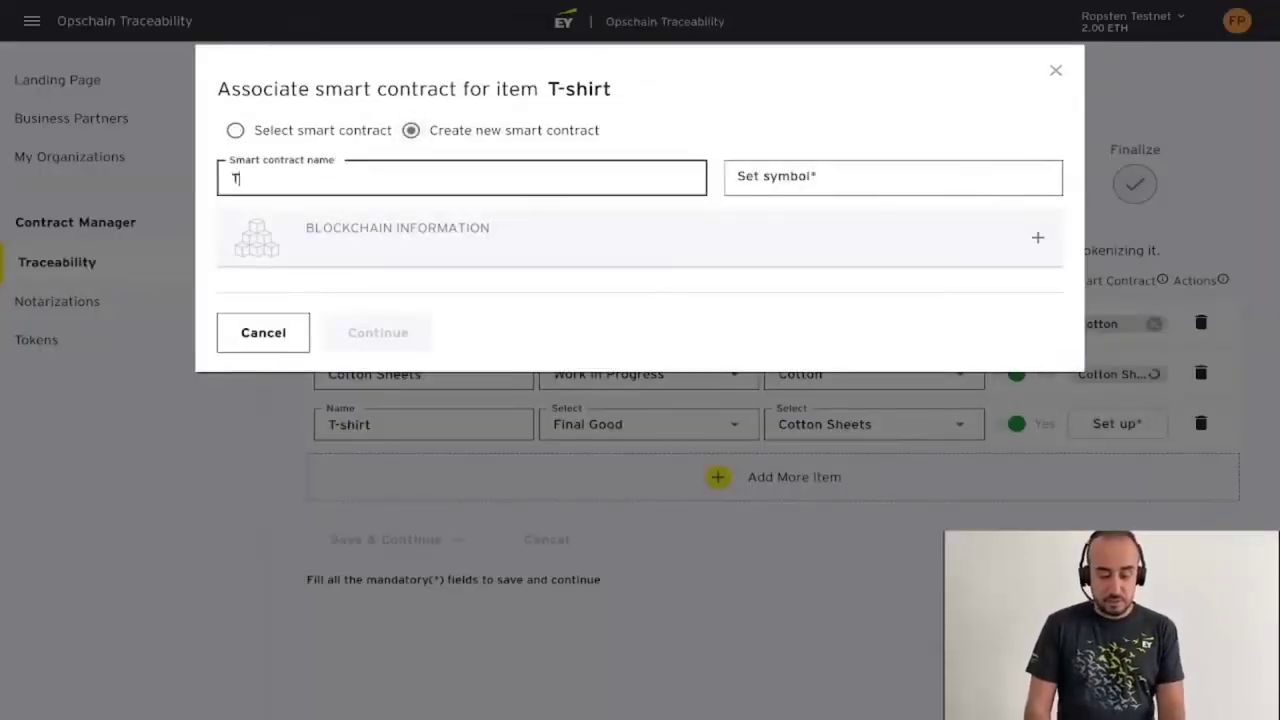
{"action": "type", "text": "-Shirt"}
{"action": "key", "text": "Tab"}
{"action": "type", "text": "TS"}
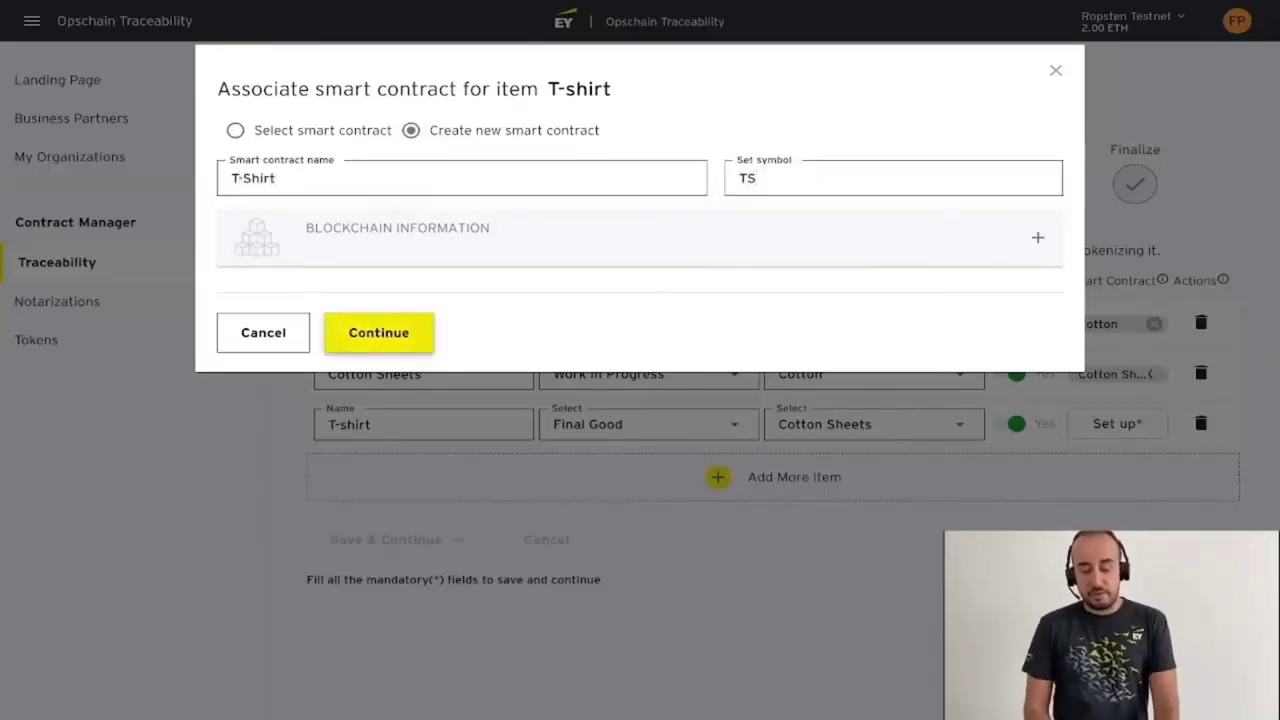
{"action": "left_click", "coordinate": [378, 332]}
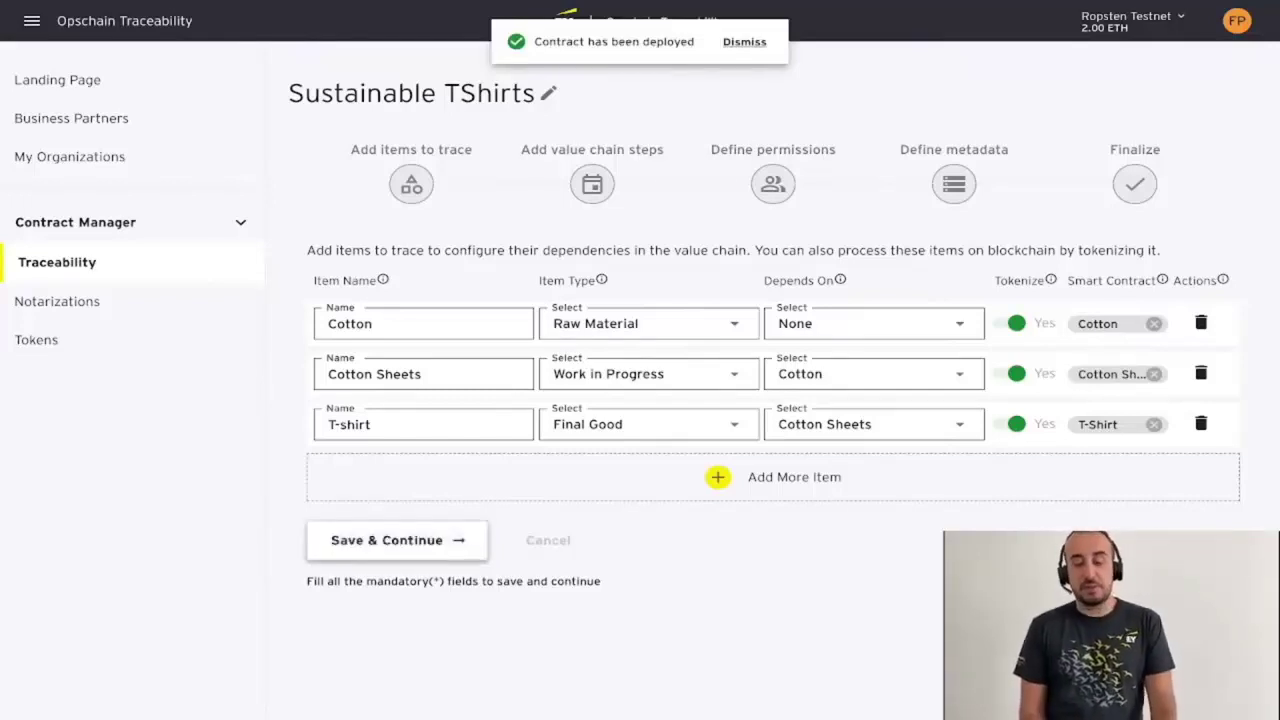
{"action": "left_click", "coordinate": [397, 540]}
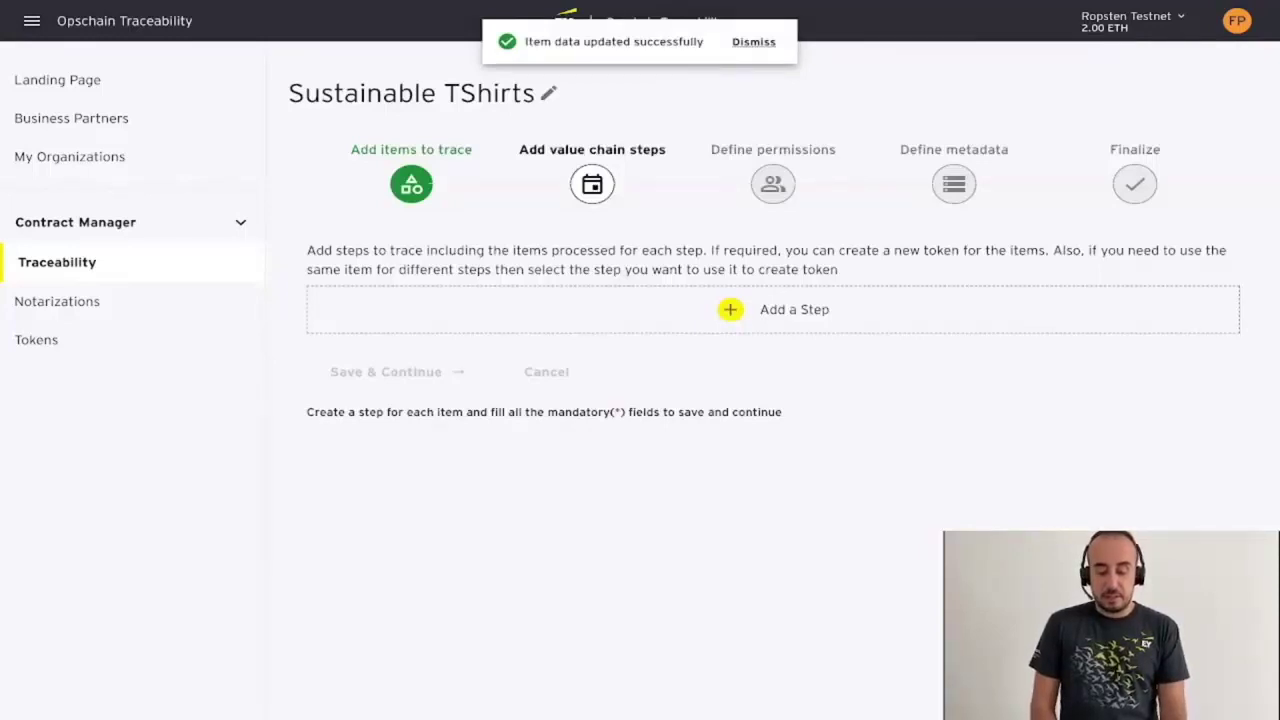
Add a value chain step named Production involving the Cotton item, with token creation enabled
{"action": "left_click", "coordinate": [773, 310]}
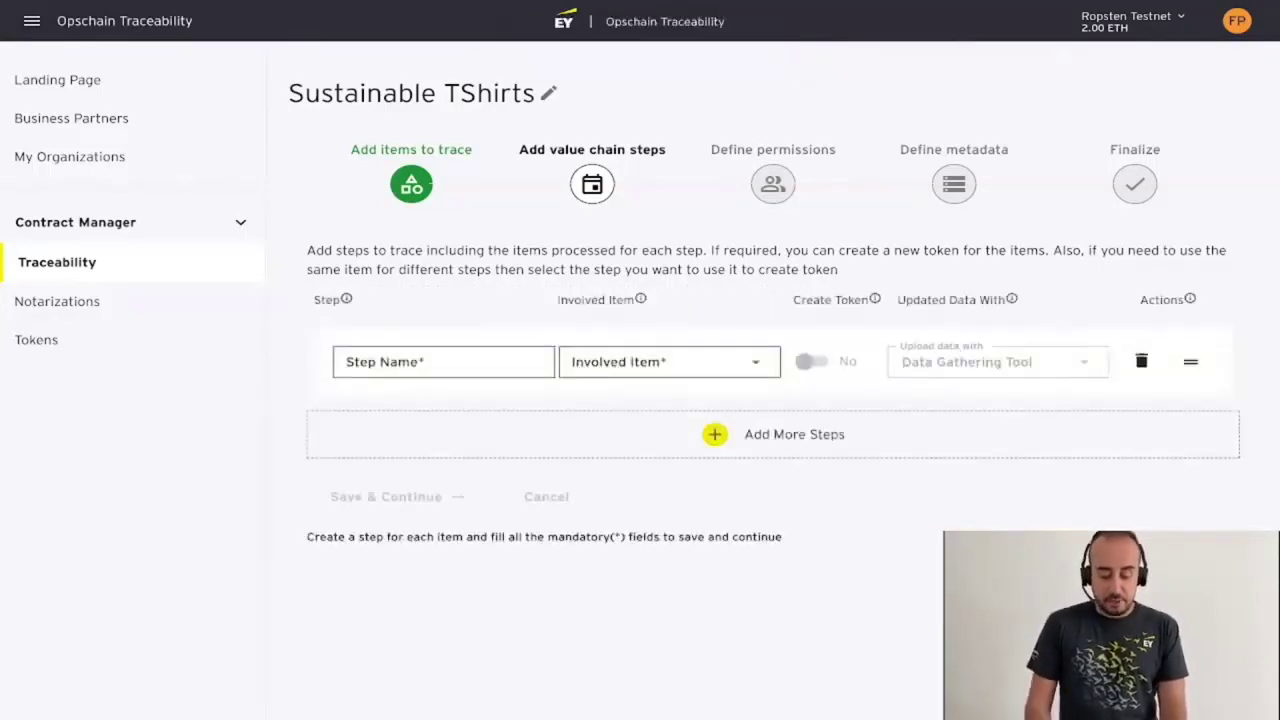
{"action": "left_click", "coordinate": [444, 362]}
{"action": "type", "text": "P"}
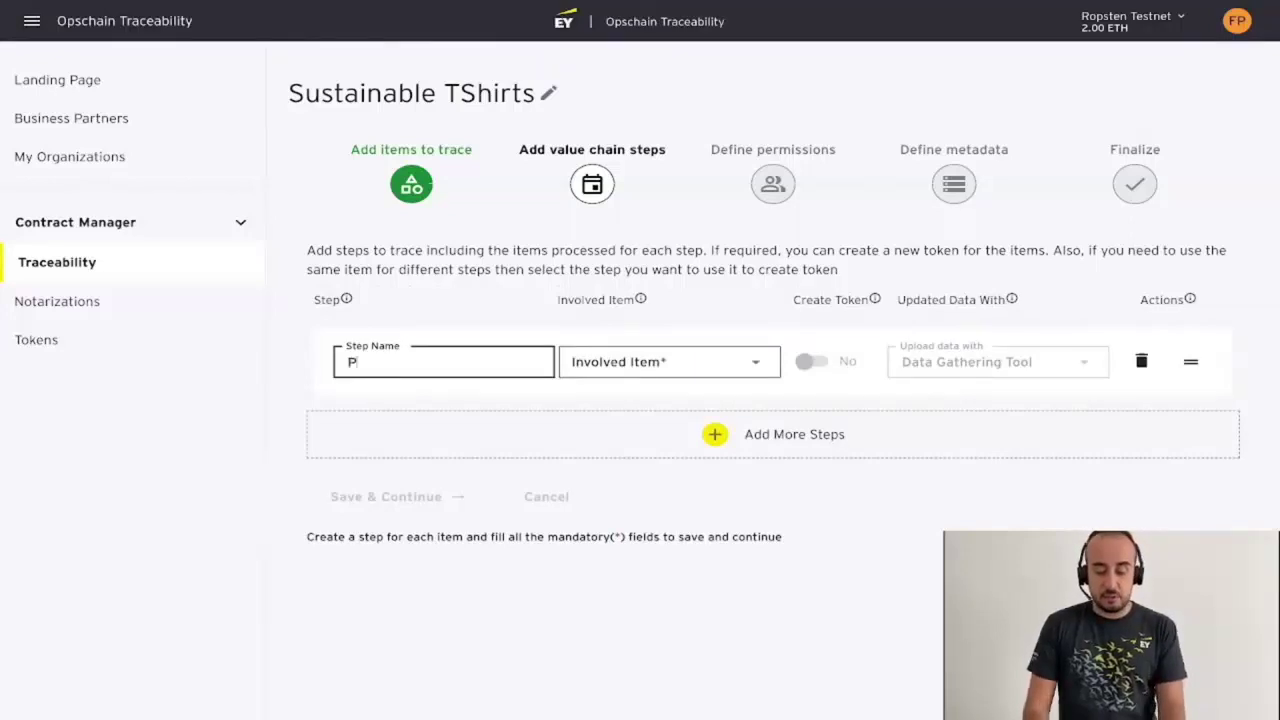
{"action": "type", "text": "roduction"}
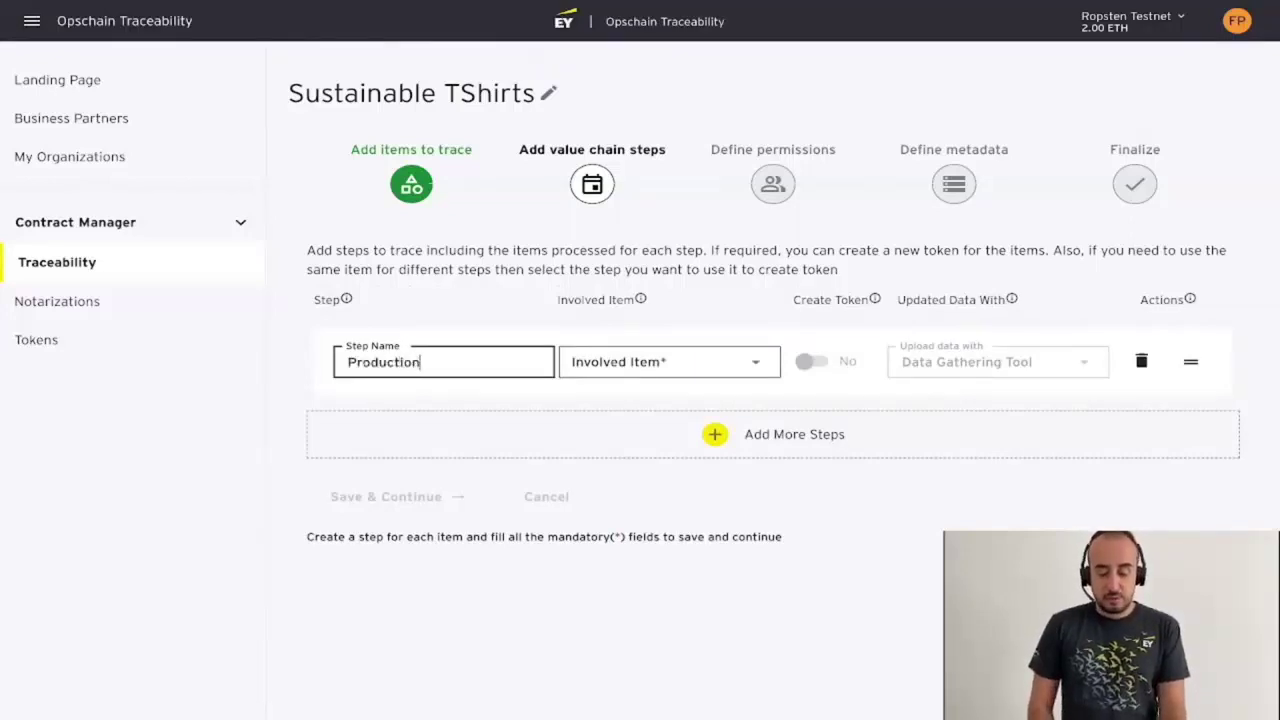
{"action": "left_click", "coordinate": [670, 362]}
{"action": "left_click", "coordinate": [670, 364]}
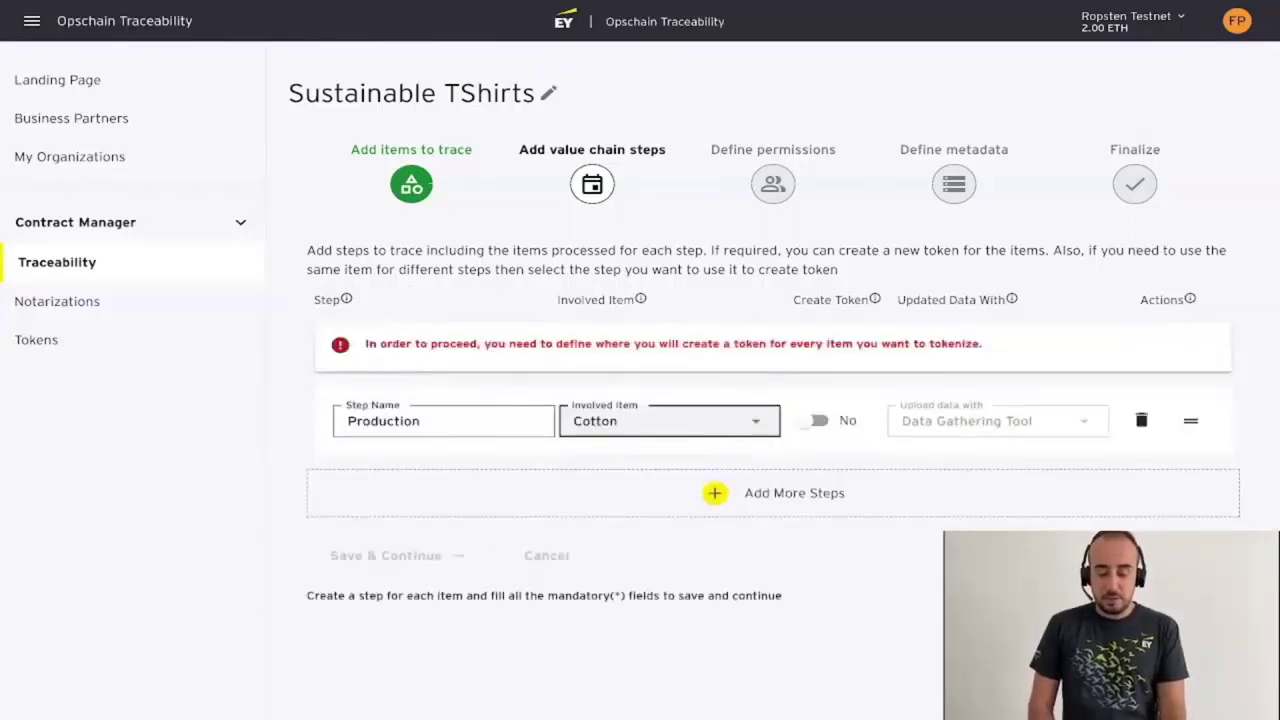
{"action": "left_click", "coordinate": [812, 421]}
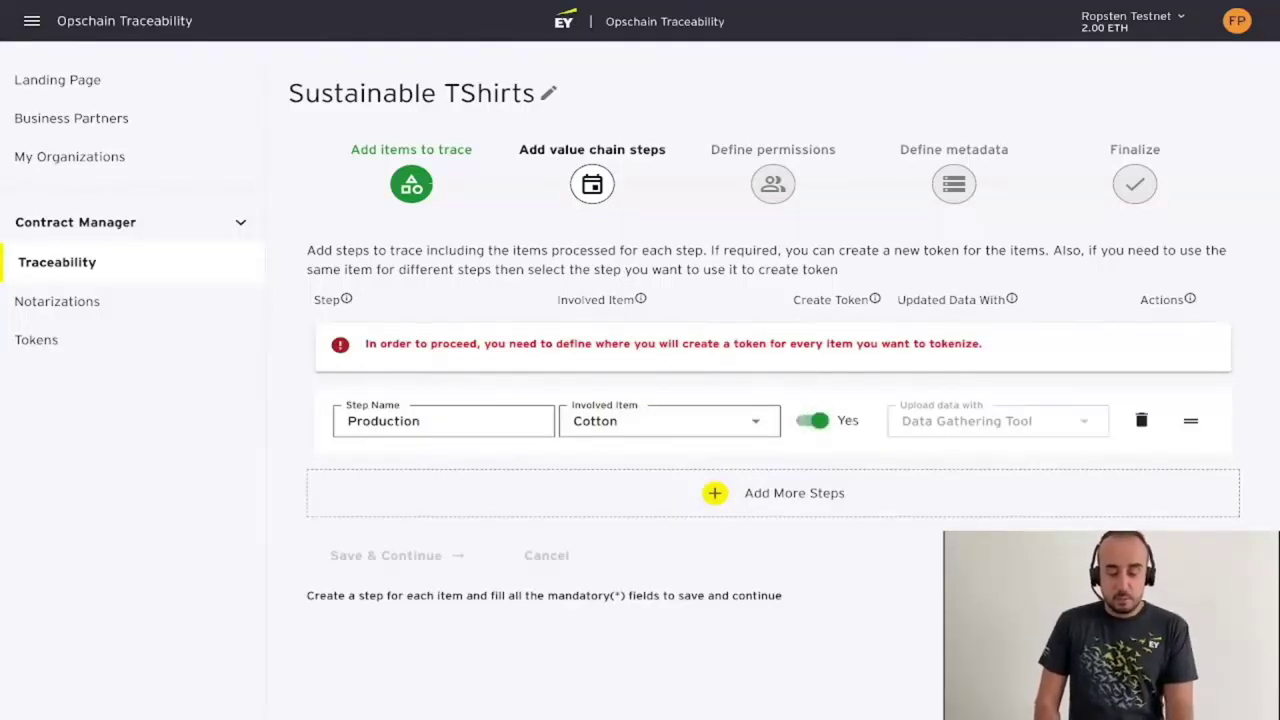
Add a second value chain step named Cotton Packing with Cotton as the involved item
{"action": "left_click", "coordinate": [714, 493]}
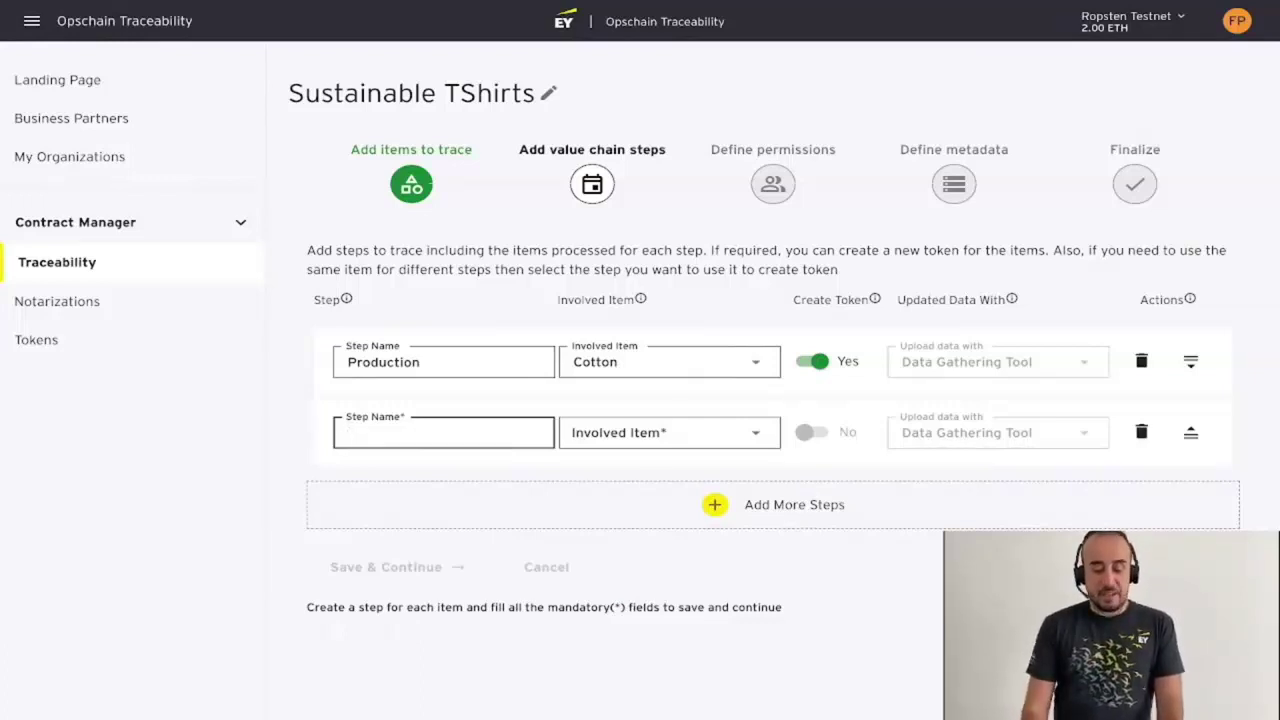
{"action": "type", "text": "Packing"}
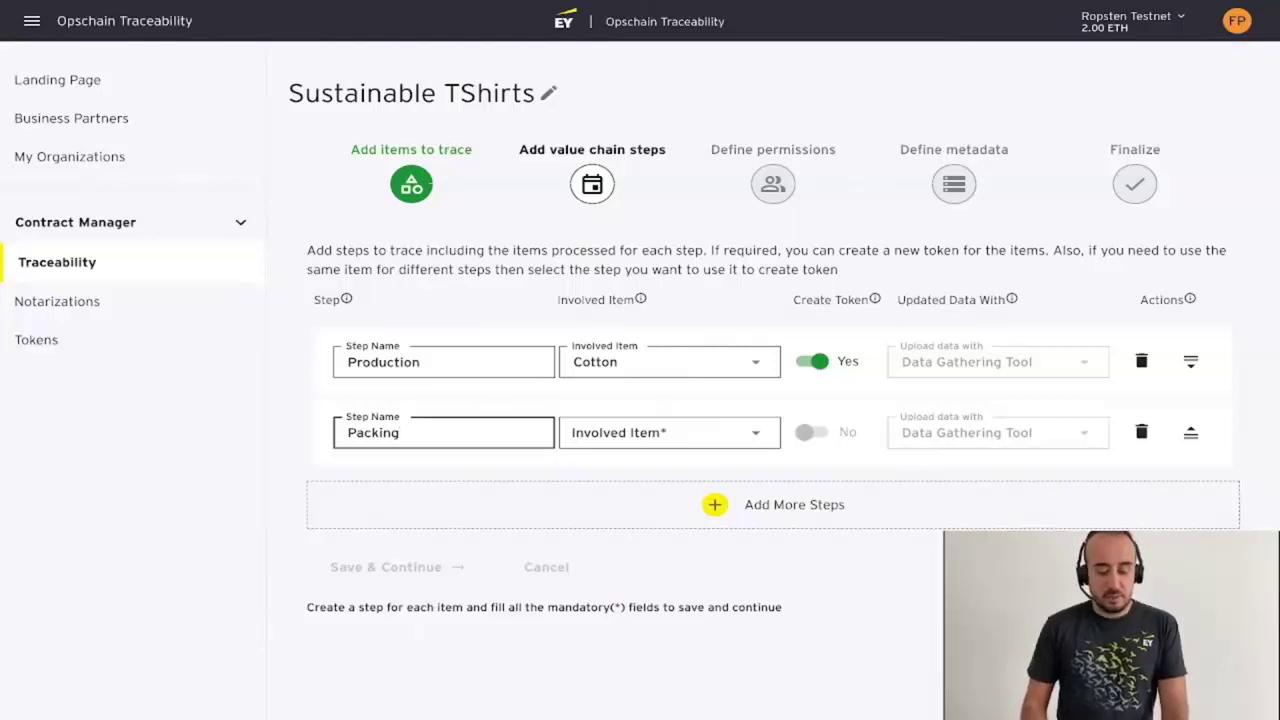
{"action": "type", "text": "Cotton"}
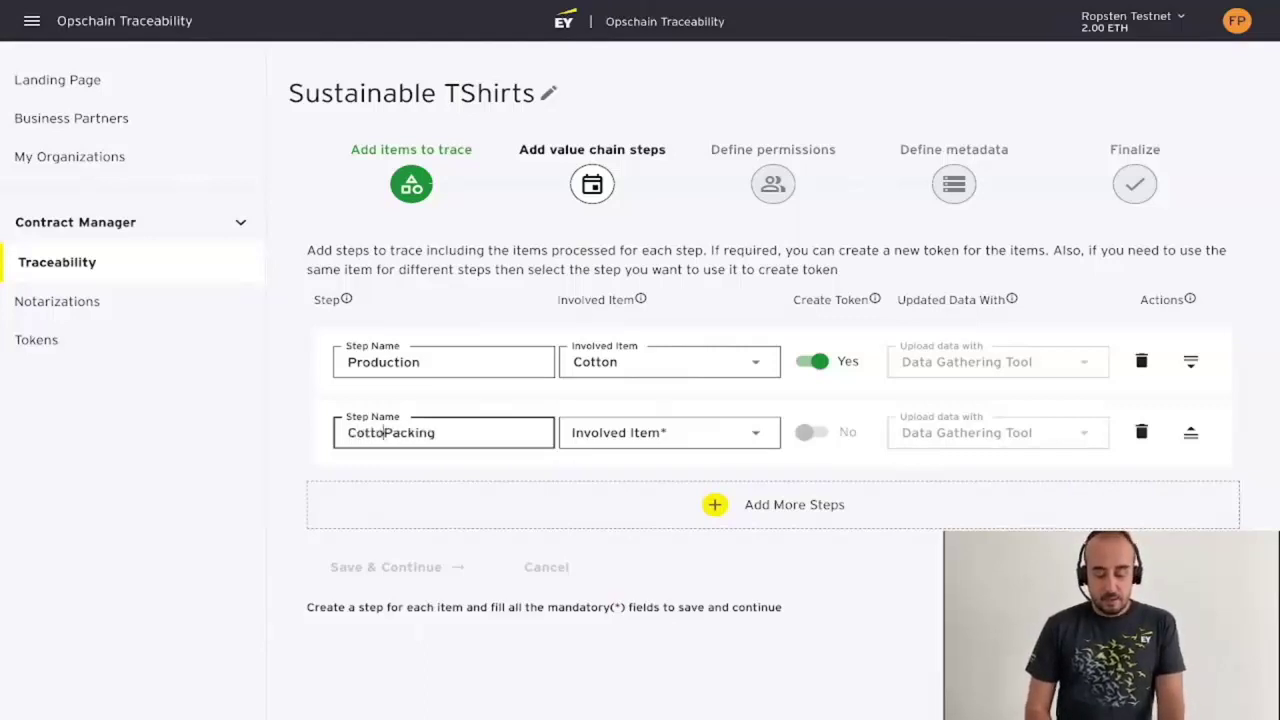
{"action": "key", "text": "Tab"}
{"action": "left_click", "coordinate": [655, 440]}
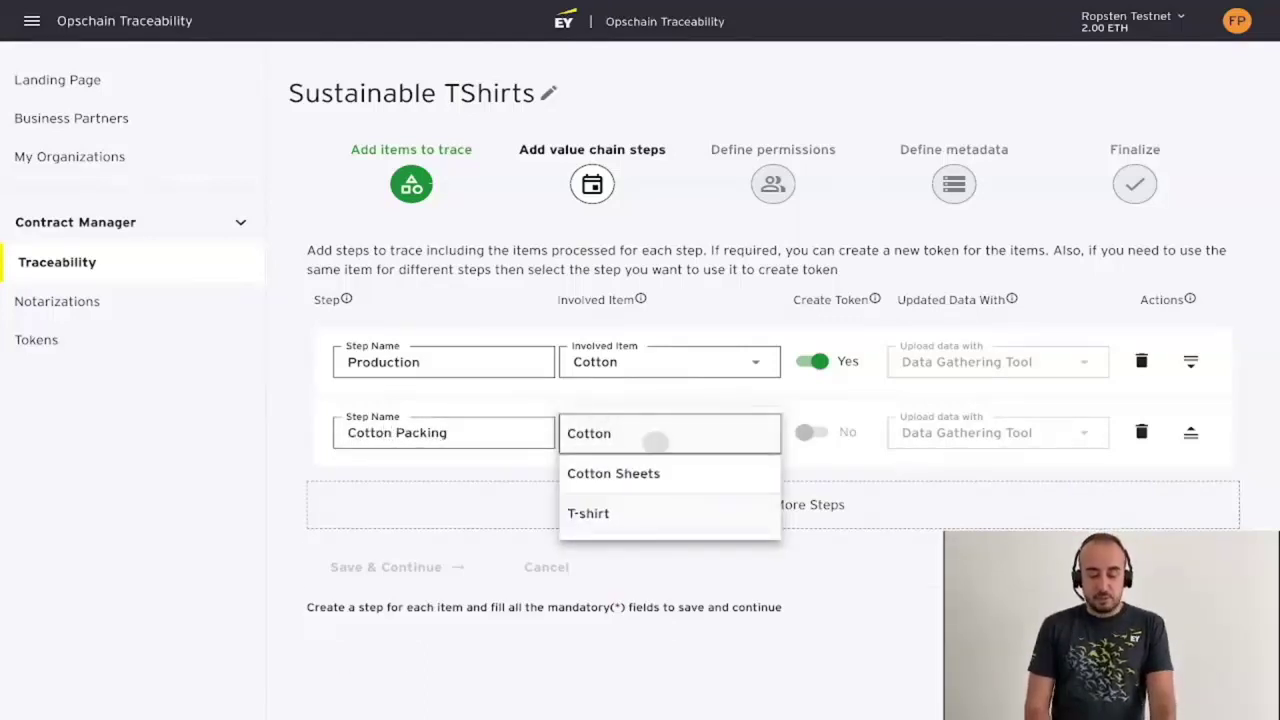
Add a third value chain step named Weaving with Cotton Sheets as the involved item and token creation enabled
{"action": "left_click", "coordinate": [714, 563]}
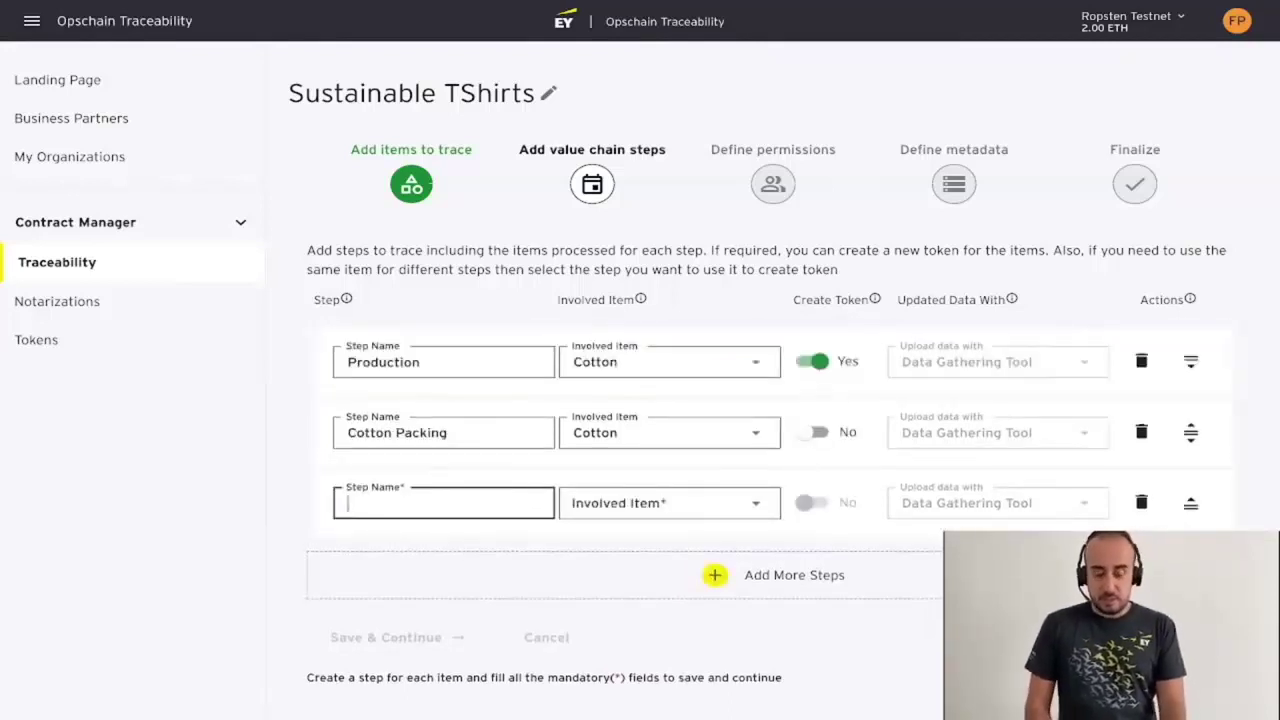
{"action": "type", "text": "Weaving"}
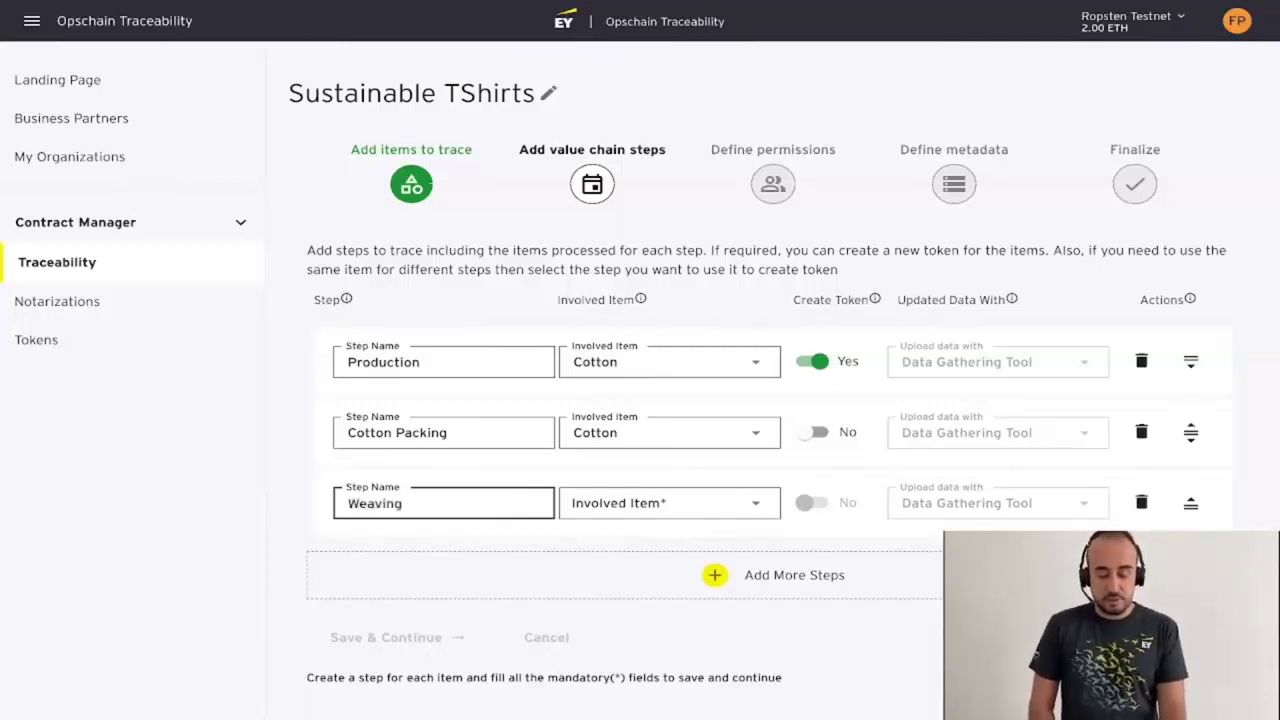
{"action": "key", "text": "Tab"}
{"action": "key", "text": "Down"}
{"action": "key", "text": "Down"}
{"action": "key", "text": "Return"}
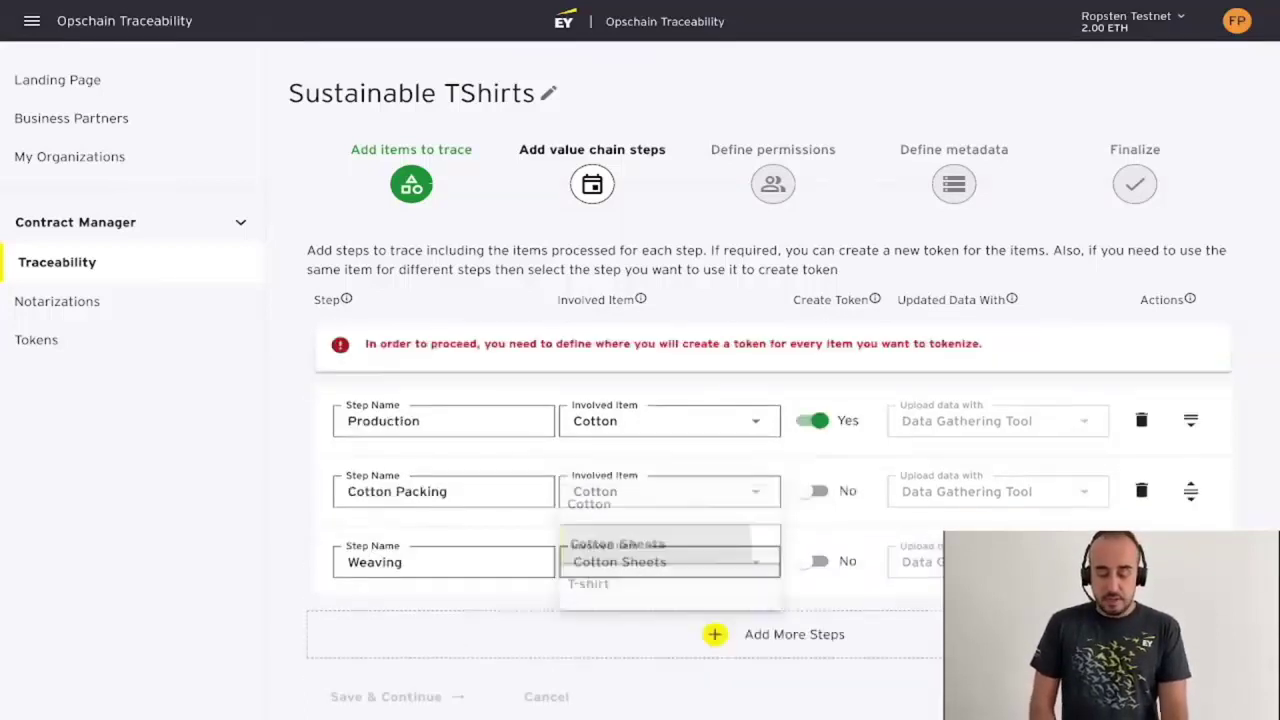
{"action": "left_click", "coordinate": [815, 561]}
{"action": "scroll", "coordinate": [815, 561], "scroll_direction": "down", "scroll_amount": 1}
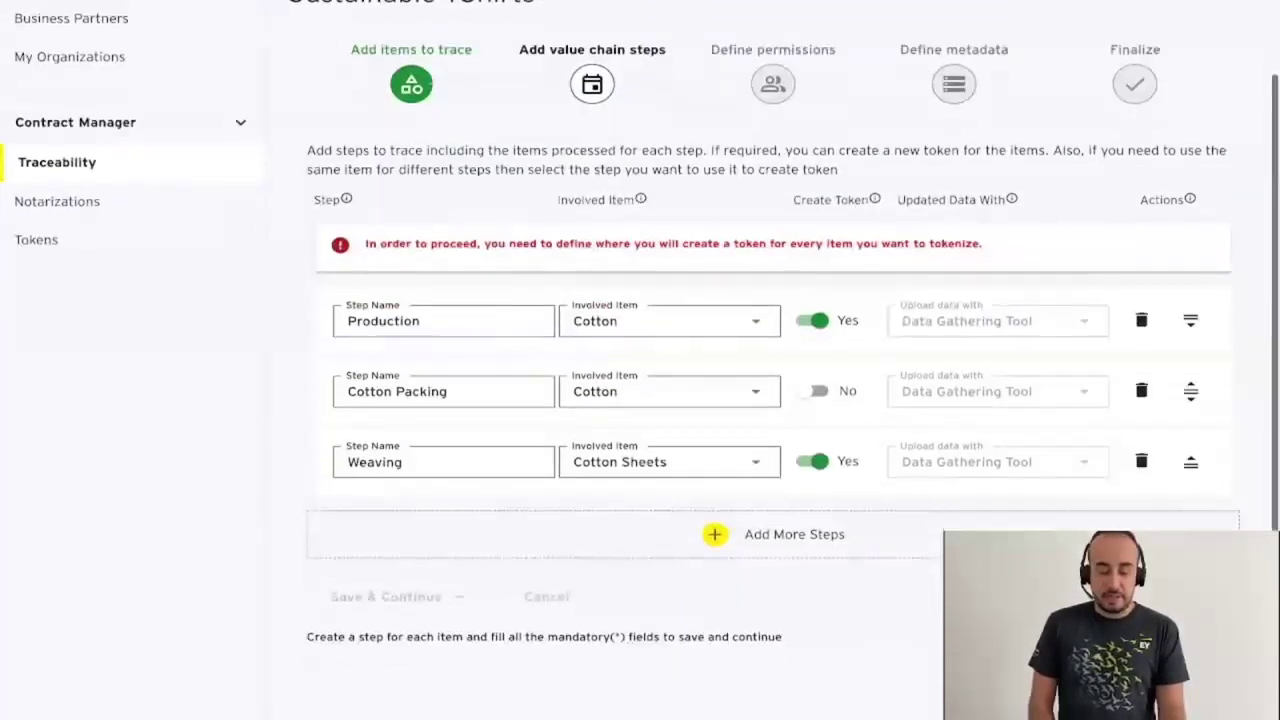
Add a fourth value chain step named Cotton Sheets Packing with Cotton Sheets as the involved item
{"action": "left_click", "coordinate": [715, 535]}
{"action": "left_click", "coordinate": [443, 474]}
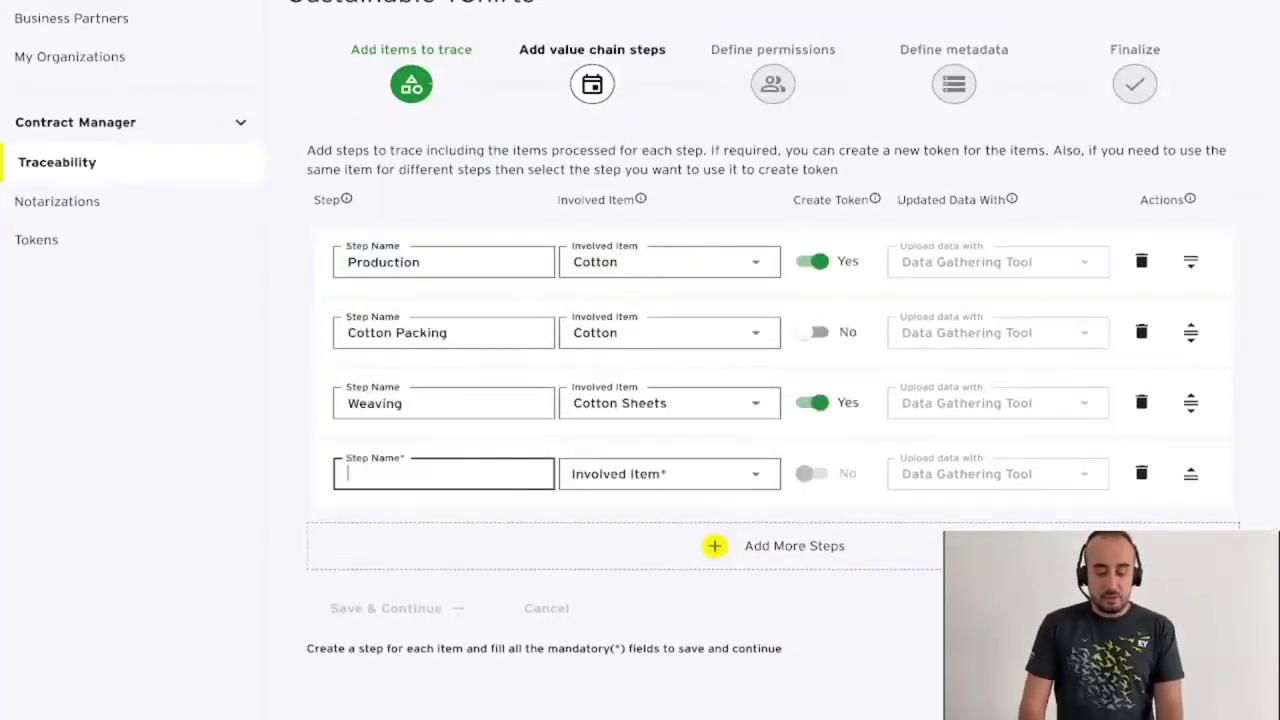
{"action": "type", "text": "Cotton Sheets P"}
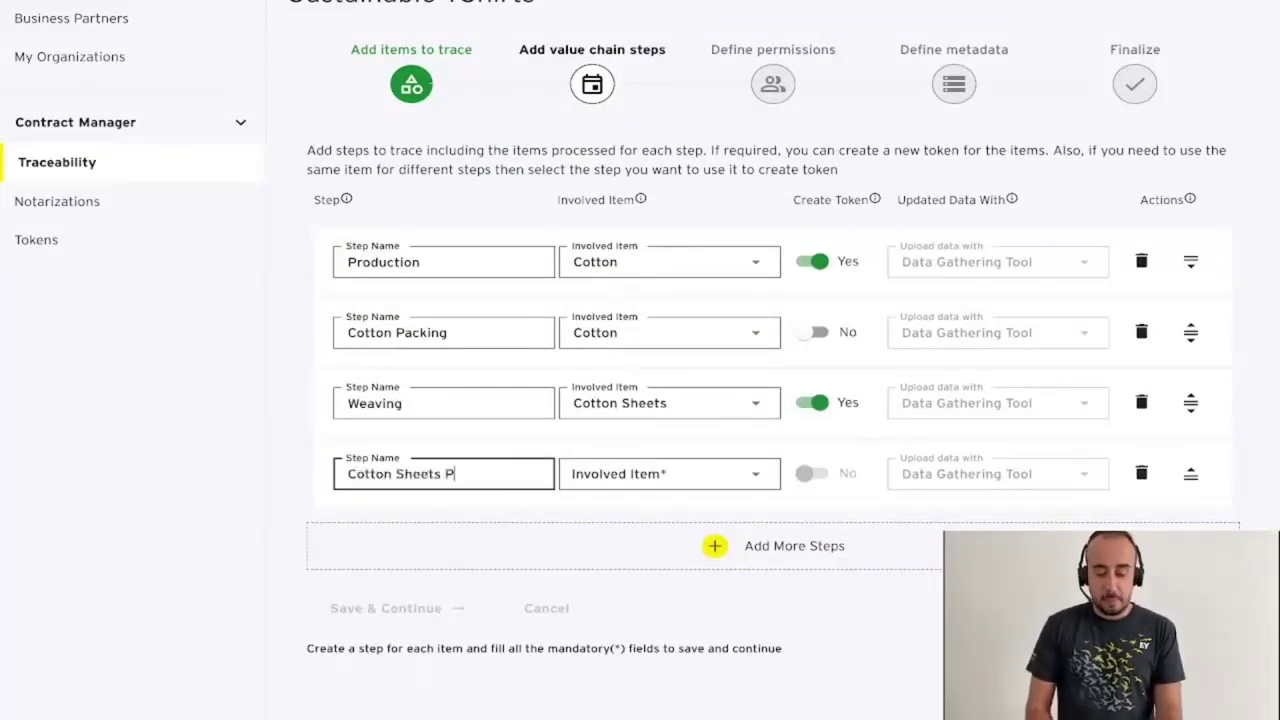
{"action": "type", "text": "acking"}
{"action": "key", "text": "Tab"}
{"action": "left_click", "coordinate": [640, 474]}
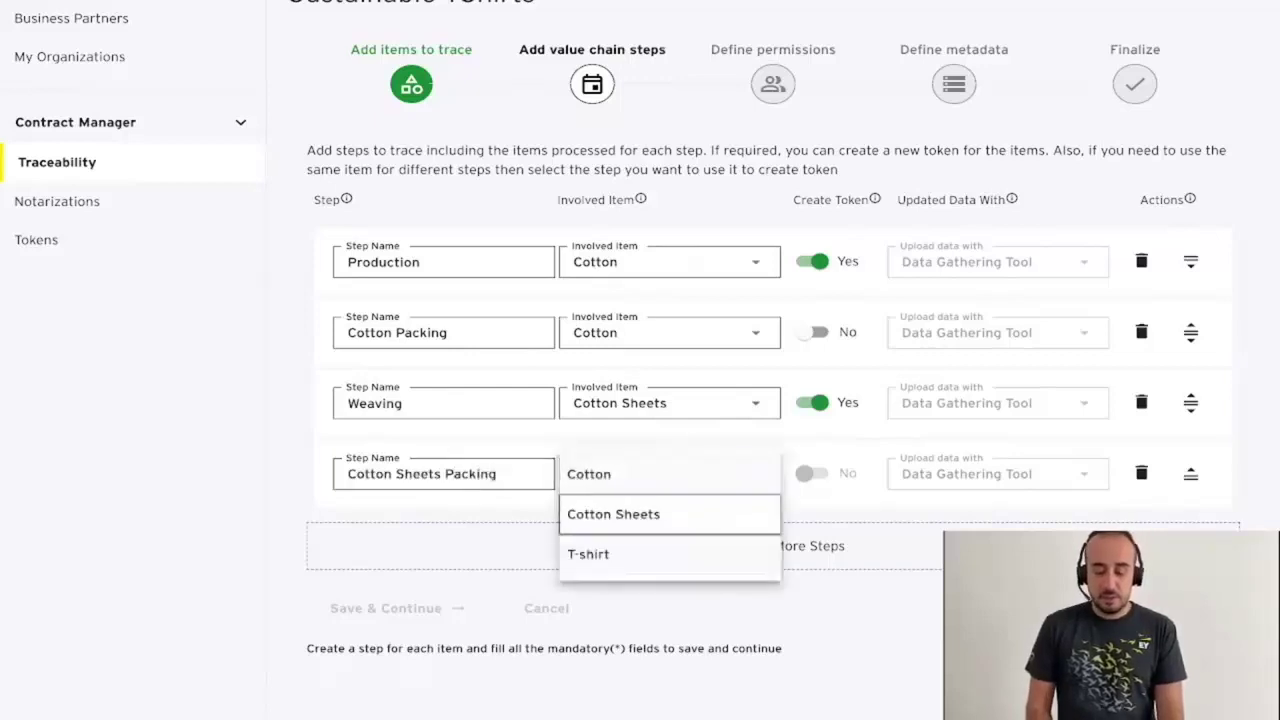
{"action": "left_click", "coordinate": [632, 510]}
Add a fifth value chain step named Assembling with T-shirt as the involved item and token creation enabled
{"action": "left_click", "coordinate": [714, 605]}
{"action": "scroll", "coordinate": [714, 605], "scroll_direction": "down", "scroll_amount": 1}
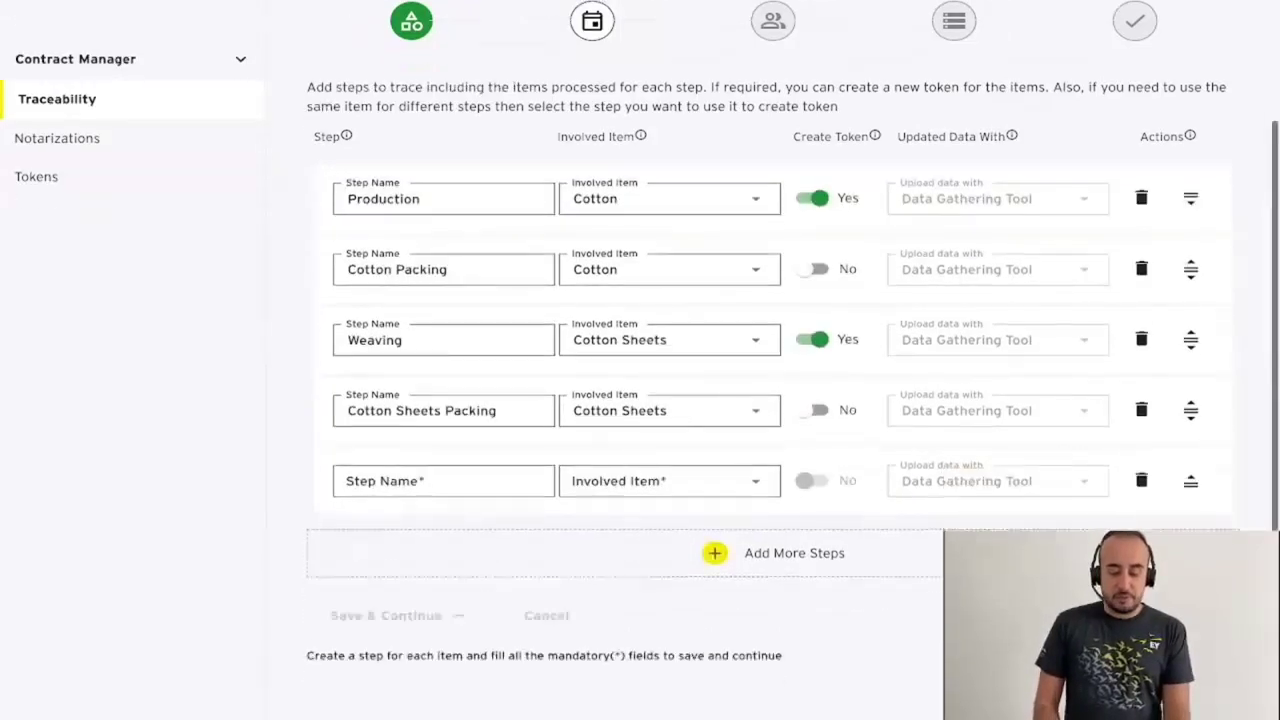
{"action": "left_click", "coordinate": [444, 452]}
{"action": "key", "text": "Tab"}
{"action": "key", "text": "Down"}
{"action": "key", "text": "Down"}
{"action": "key", "text": "Down"}
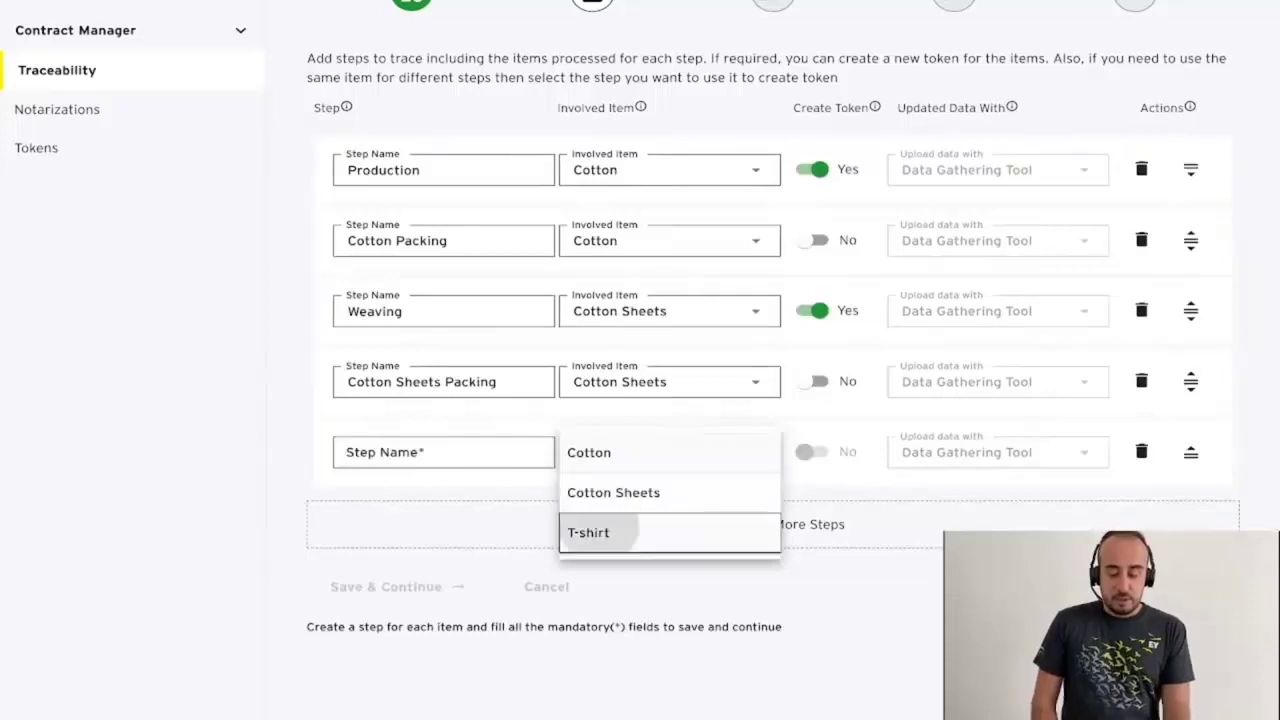
{"action": "key", "text": "Return"}
{"action": "key", "text": "shift+Tab"}
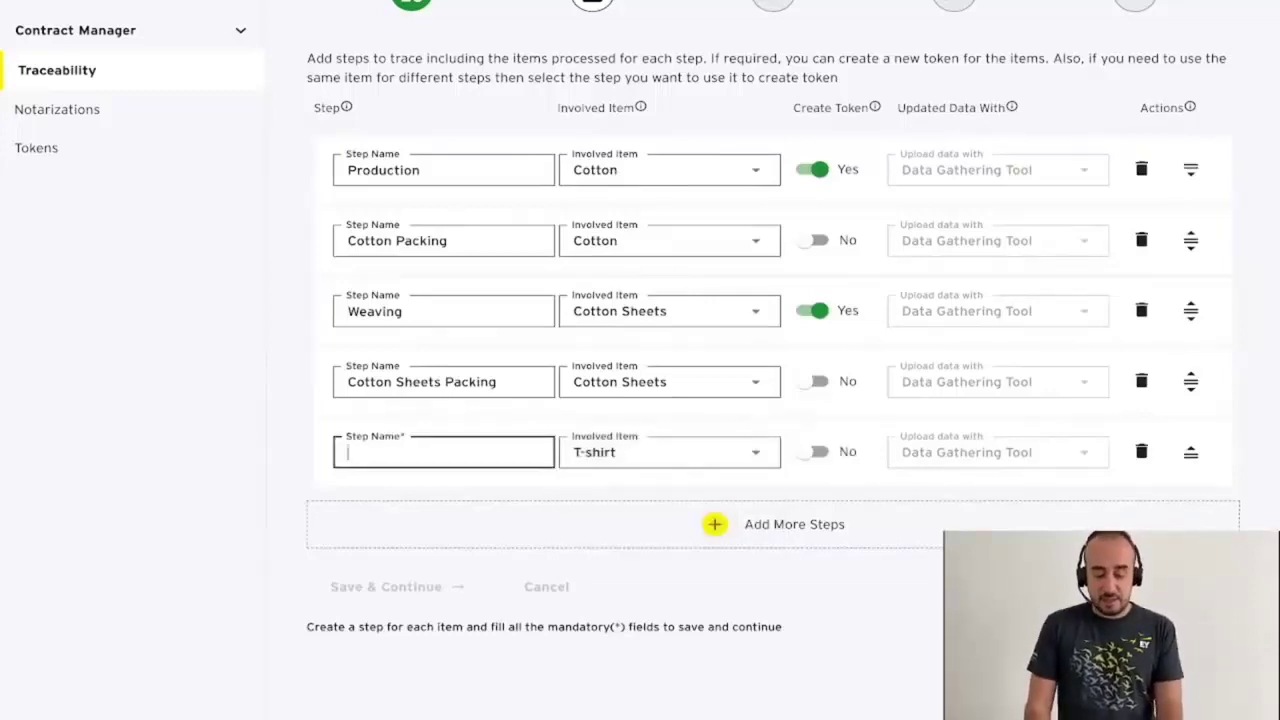
{"action": "type", "text": "Assembling"}
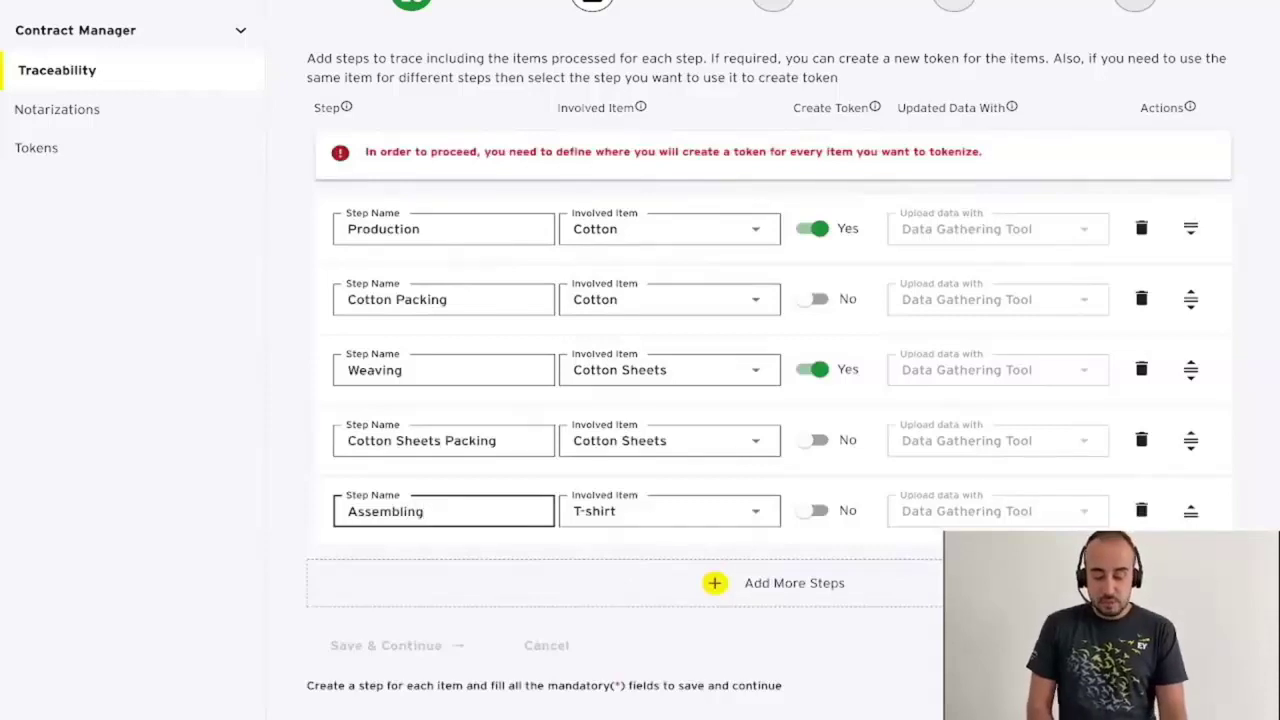
{"action": "left_click", "coordinate": [813, 511]}
Add a sixth value chain step named T-Shirt Packing with T-shirt as the involved item, and save the value chain steps
{"action": "left_click", "coordinate": [715, 524]}
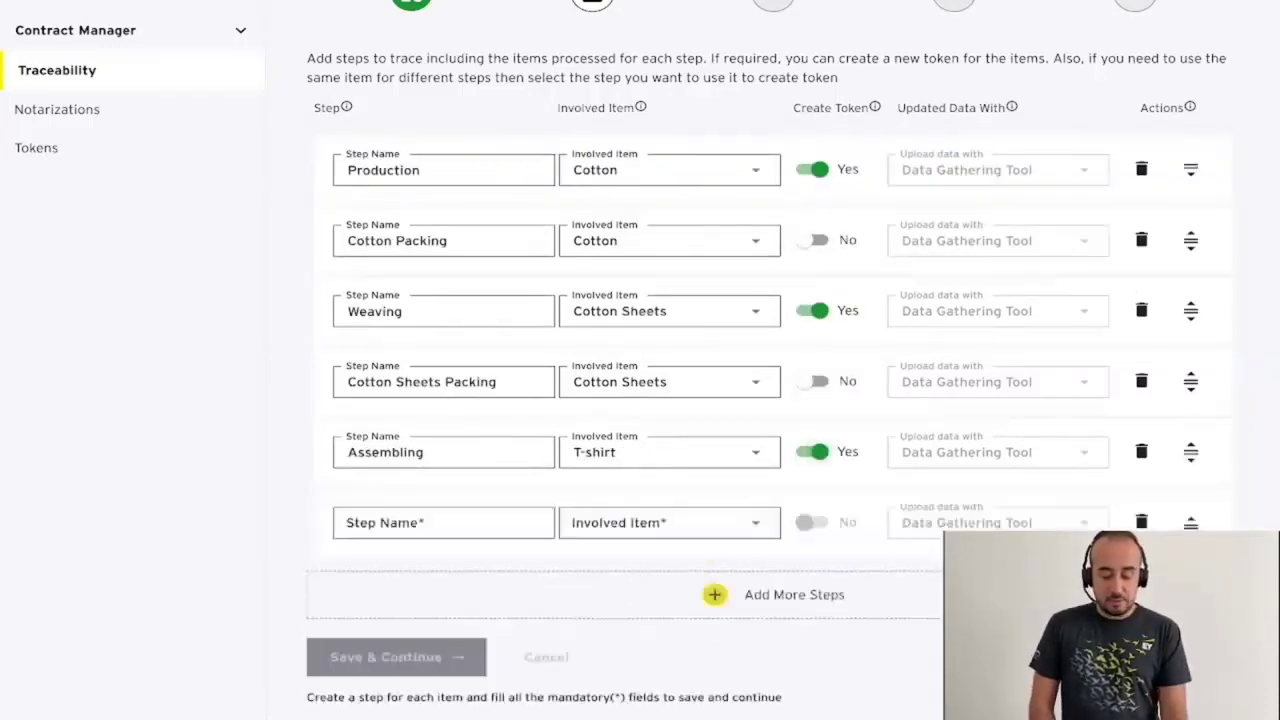
{"action": "key", "text": "Tab"}
{"action": "key", "text": "Down"}
{"action": "key", "text": "Down"}
{"action": "key", "text": "Down"}
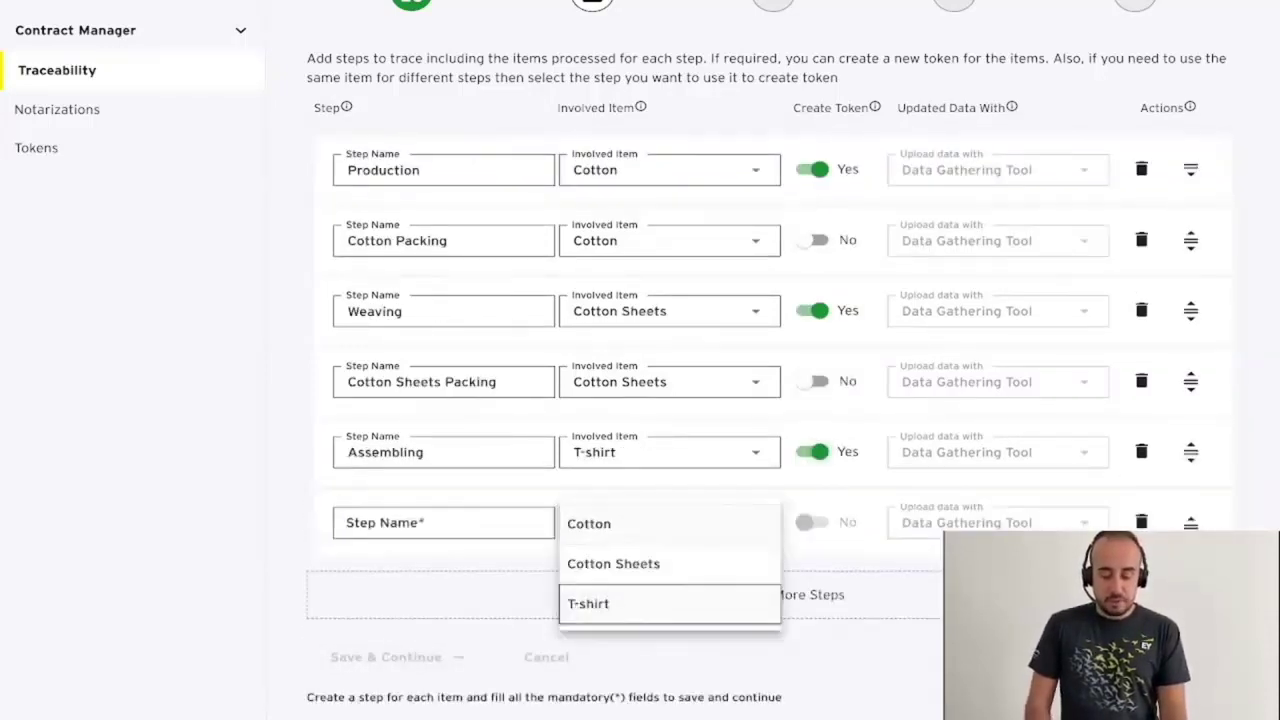
{"action": "key", "text": "Return"}
{"action": "key", "text": "shift+Tab"}
{"action": "type", "text": "T-"}
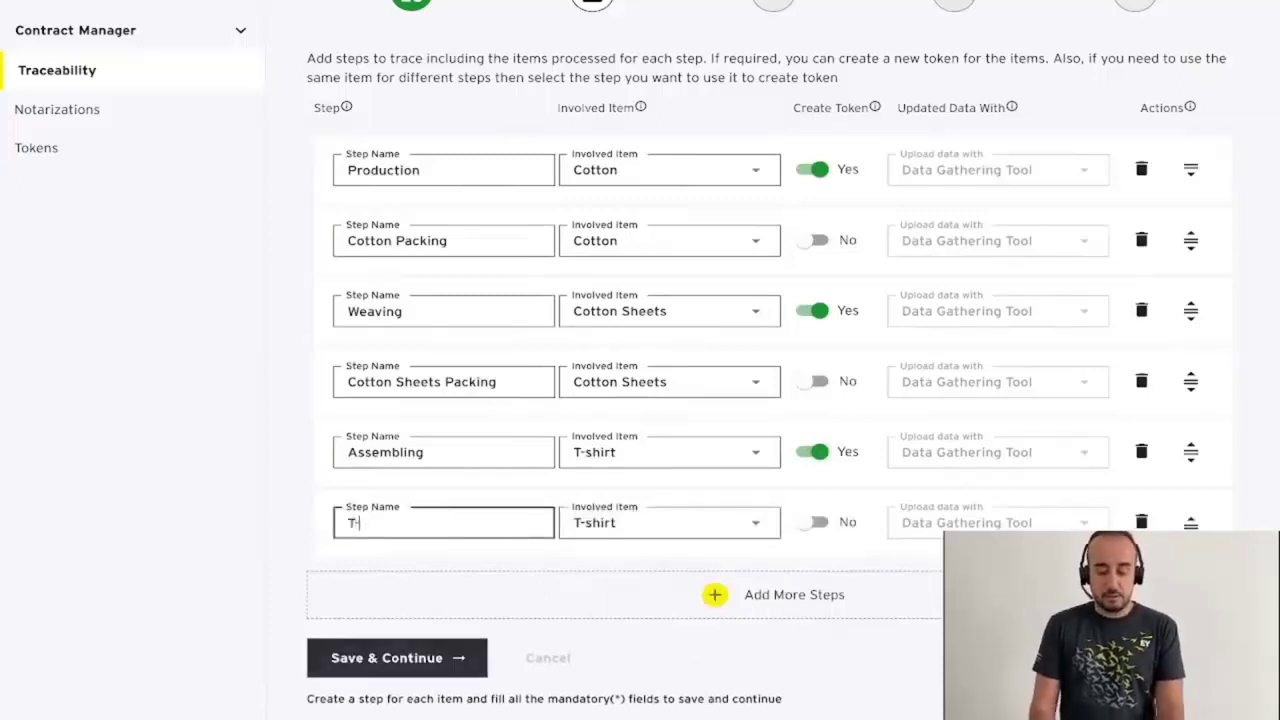
{"action": "type", "text": "Shirt packing"}
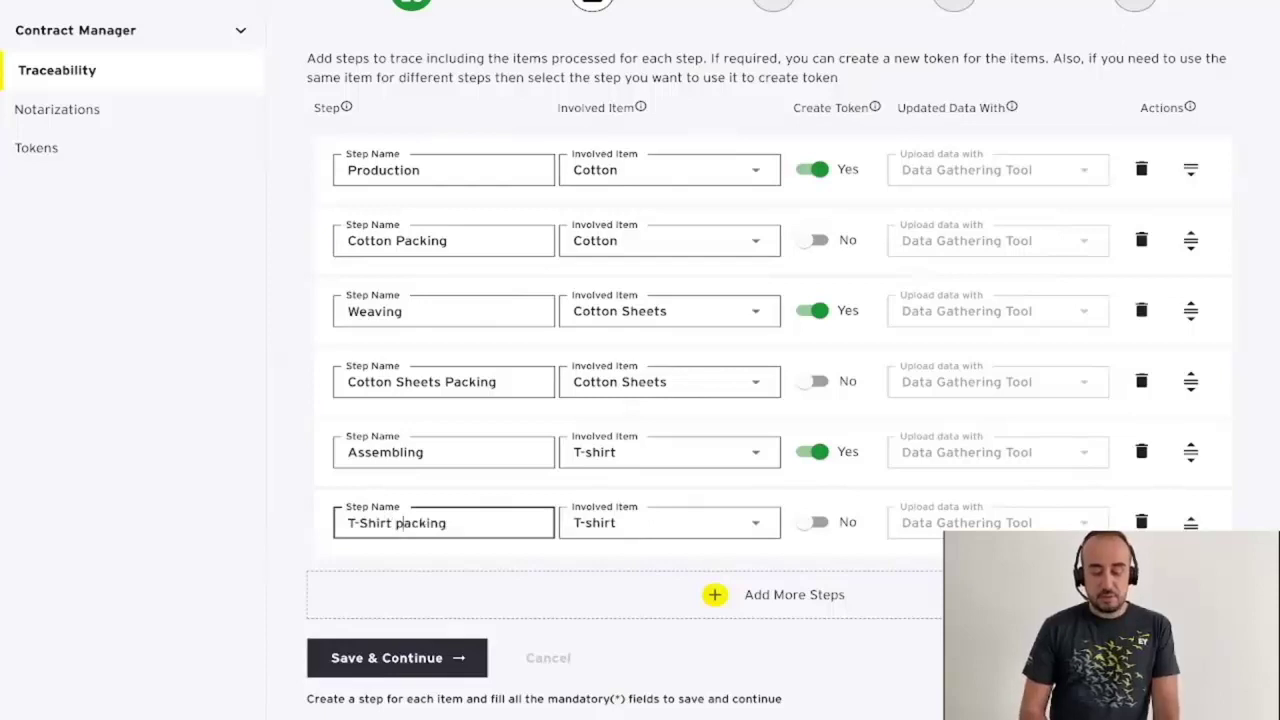
{"action": "key", "text": "BackSpace"}
{"action": "type", "text": "P"}
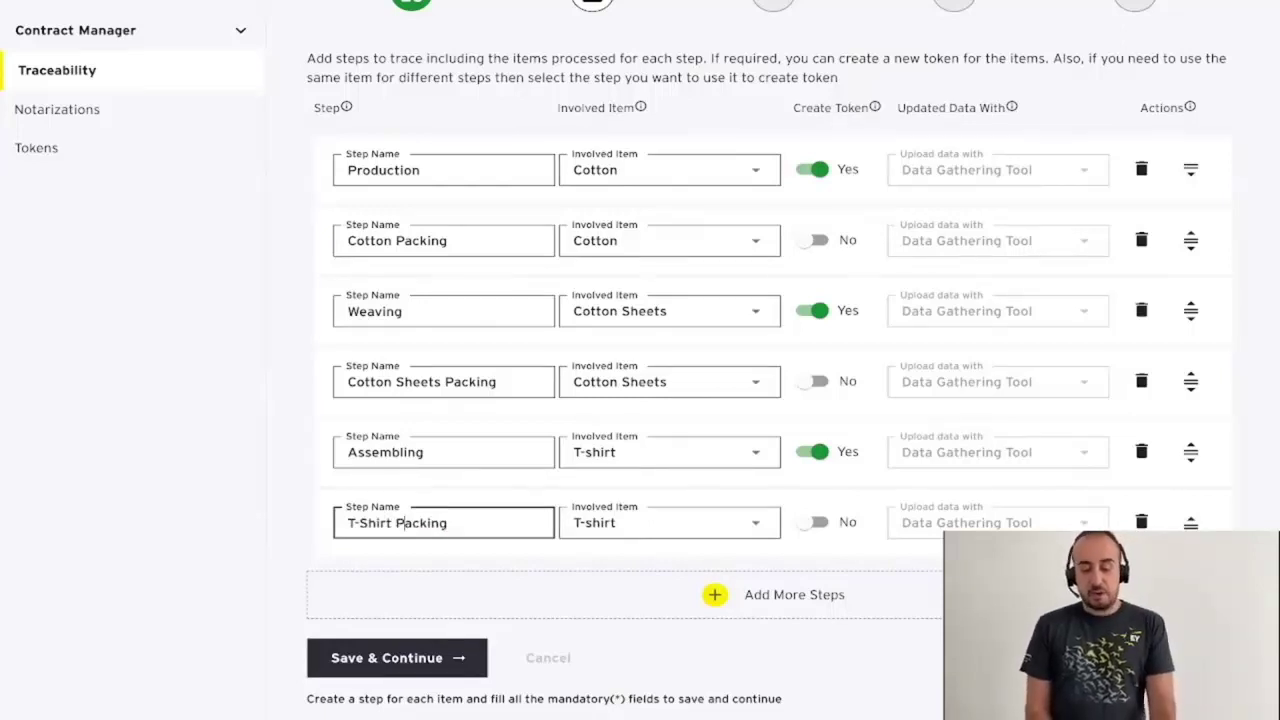
{"action": "left_click", "coordinate": [397, 658]}
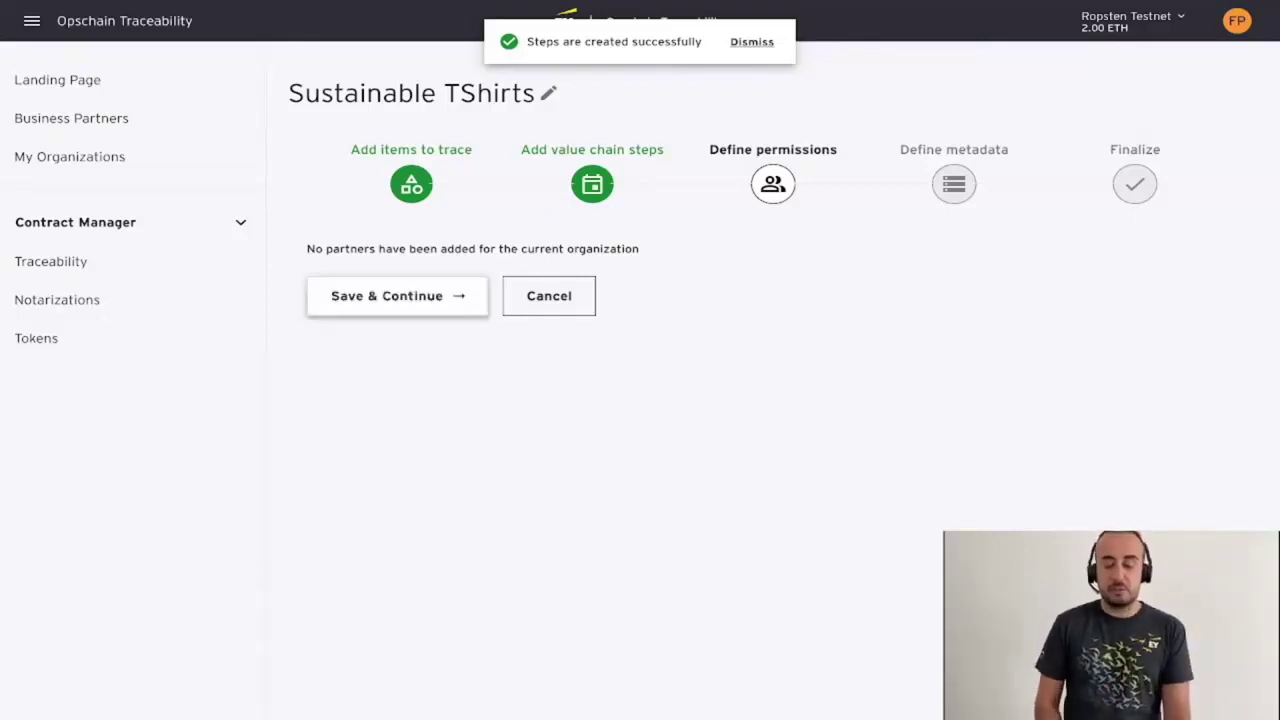
Save the permissions without adding partners, and add a metadata entry named Production Location of type Location to the Cotton item
{"action": "left_click", "coordinate": [397, 296]}
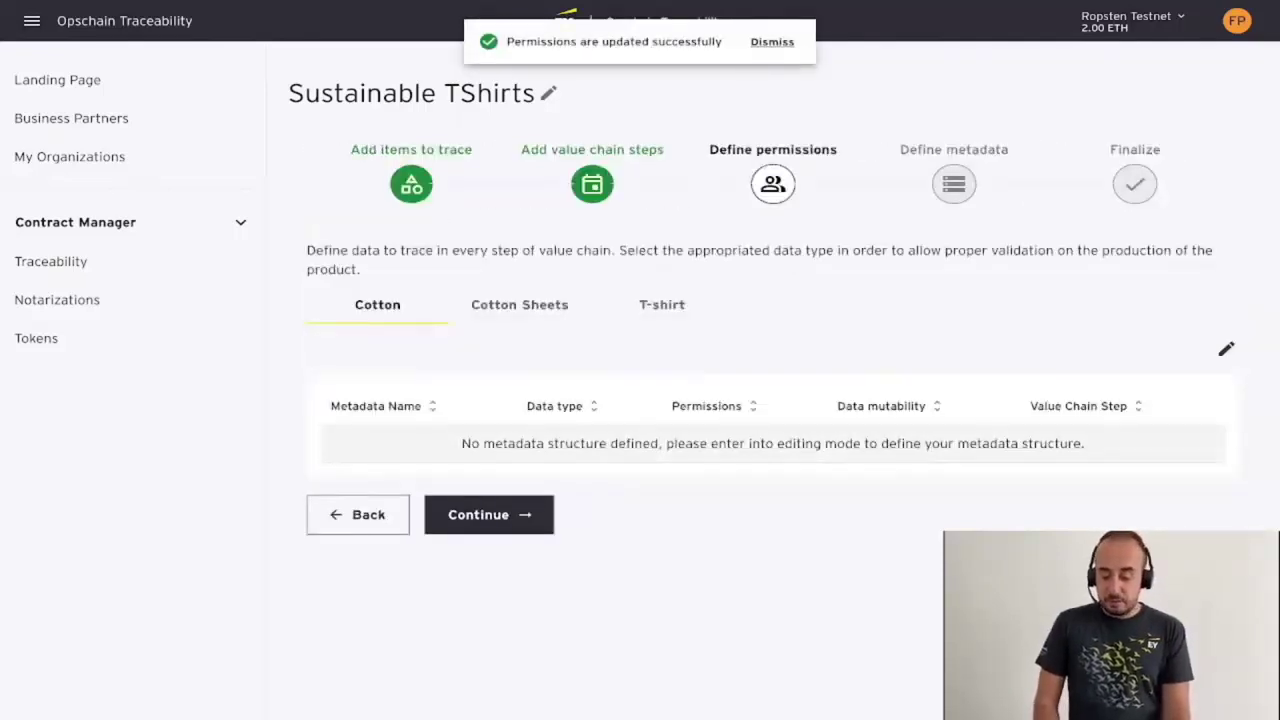
{"action": "left_click", "coordinate": [1226, 349]}
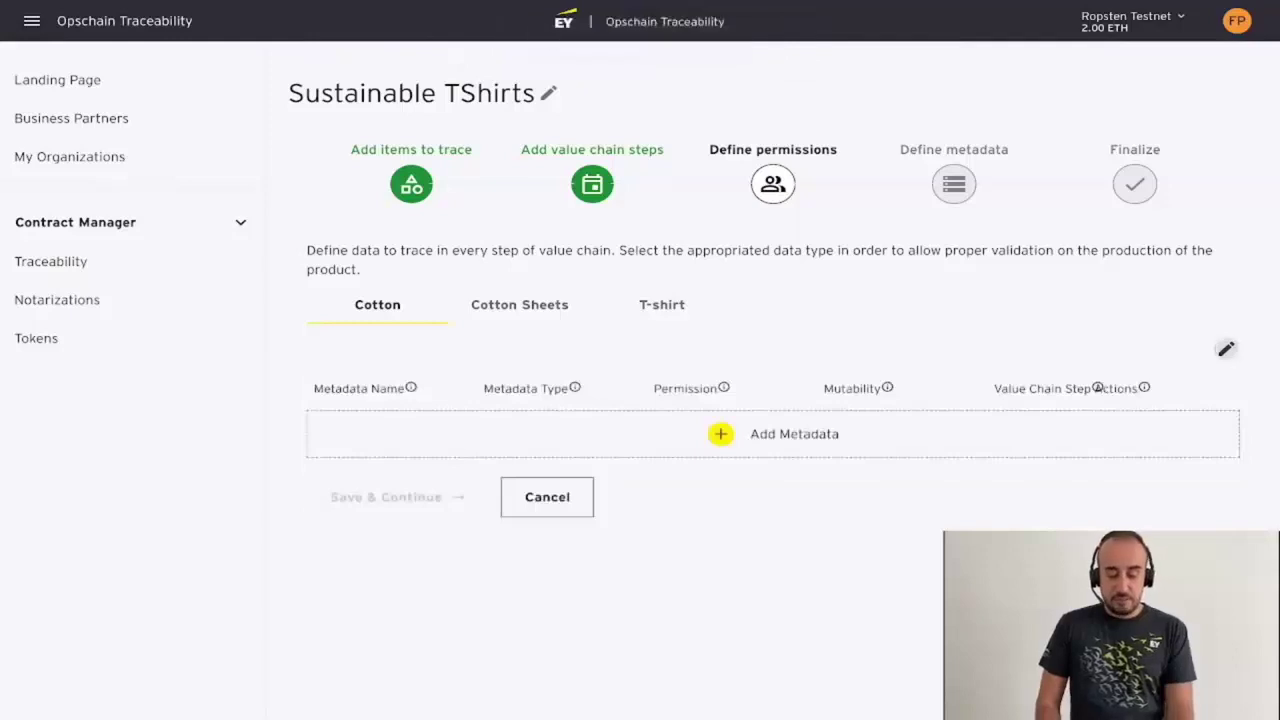
{"action": "left_click", "coordinate": [721, 434]}
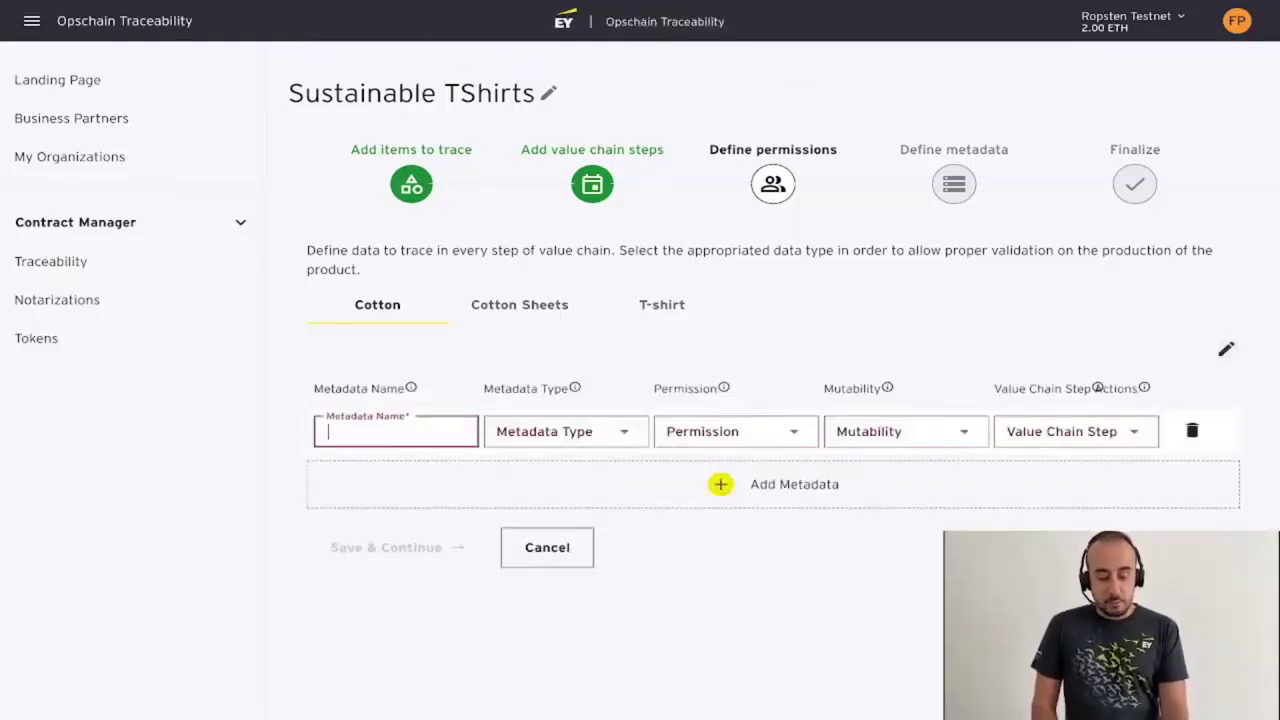
{"action": "key", "text": "Tab"}
{"action": "key", "text": "Down"}
{"action": "key", "text": "Down"}
{"action": "key", "text": "Up"}
{"action": "key", "text": "Return"}
{"action": "key", "text": "shift+Tab"}
{"action": "type", "text": "Cul"}
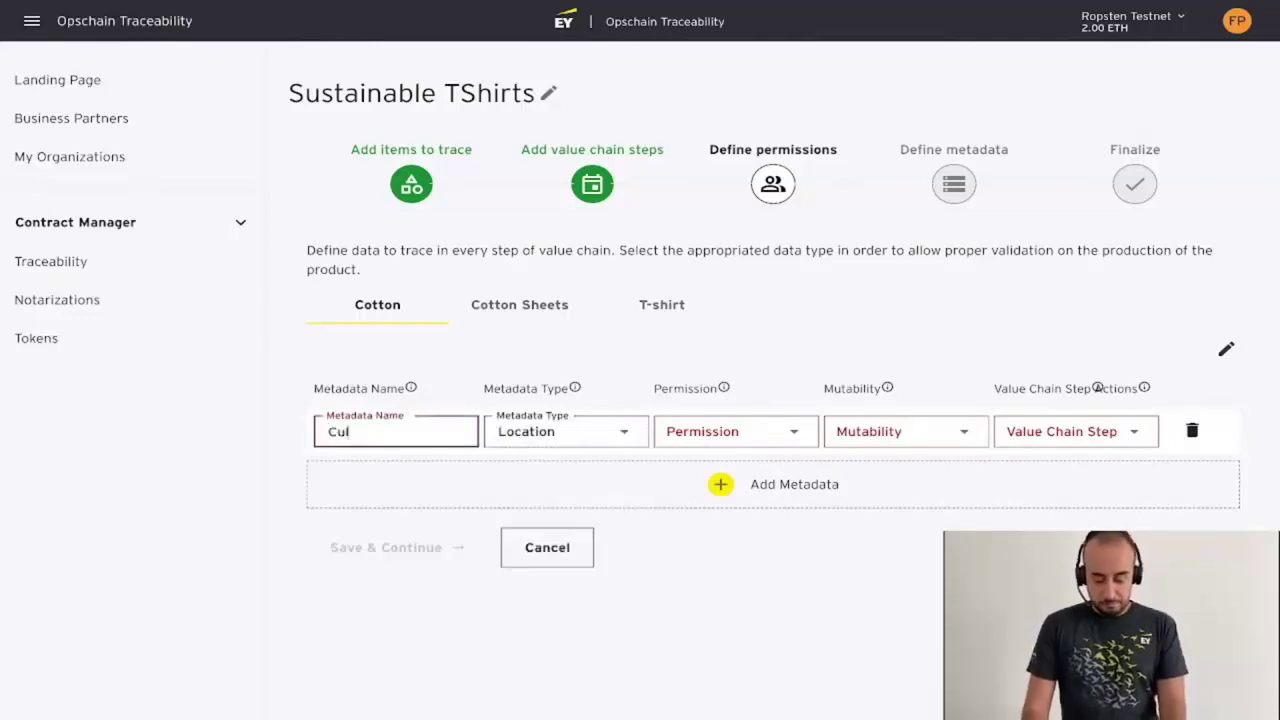
{"action": "key", "text": "BackSpace"}
{"action": "type", "text": "Production "}
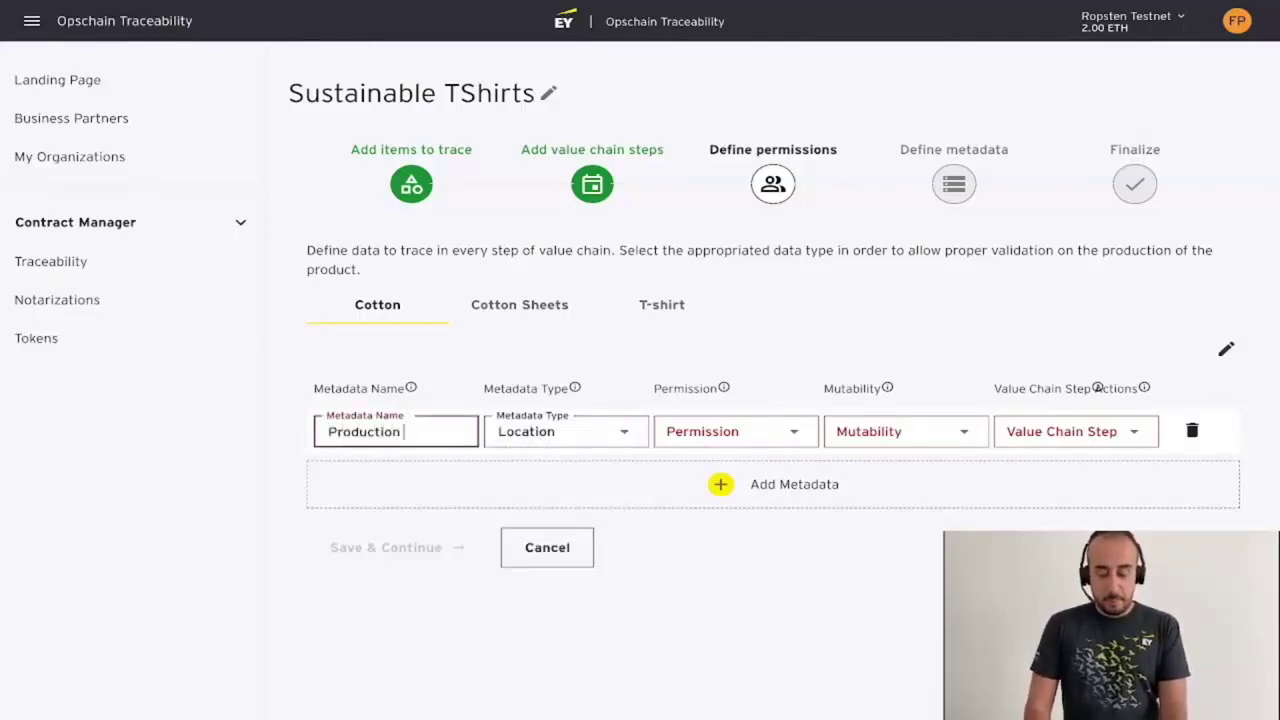
{"action": "type", "text": "Location"}
{"action": "key", "text": "Tab"}
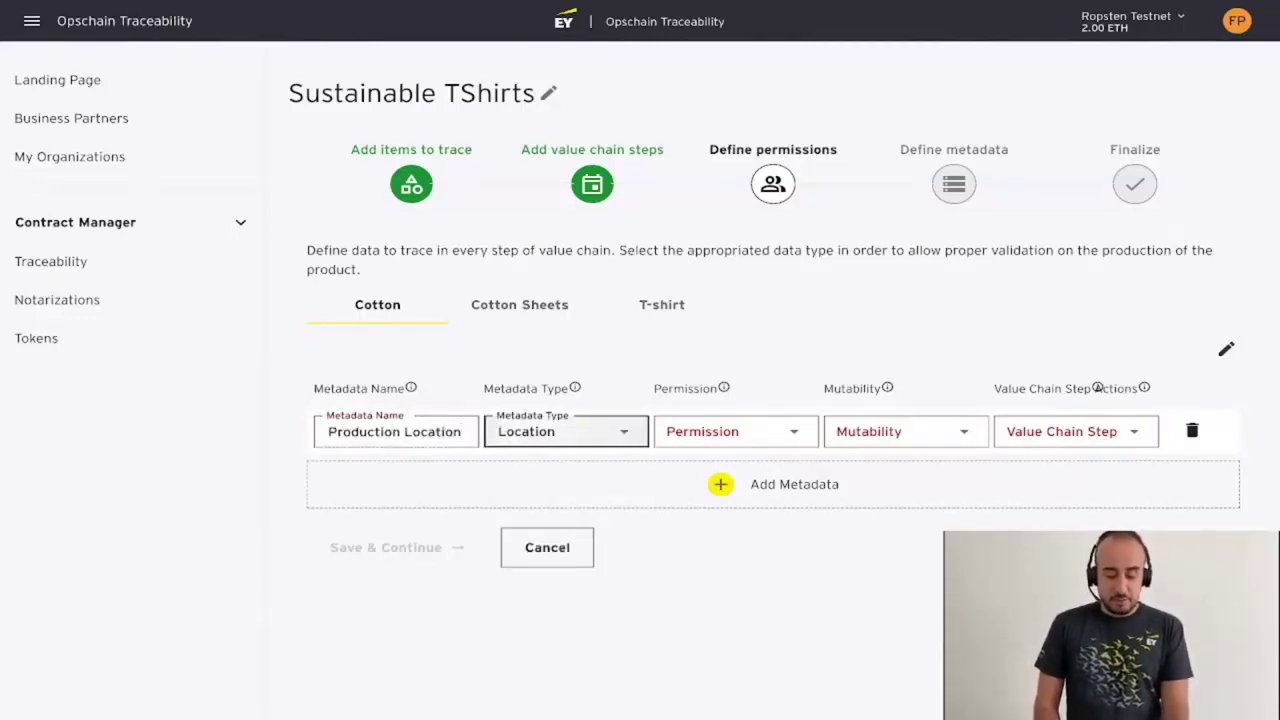
Set the Production Location metadata to Unrestricted permission, Immutable mutability and the Production value chain step
{"action": "left_click", "coordinate": [736, 432]}
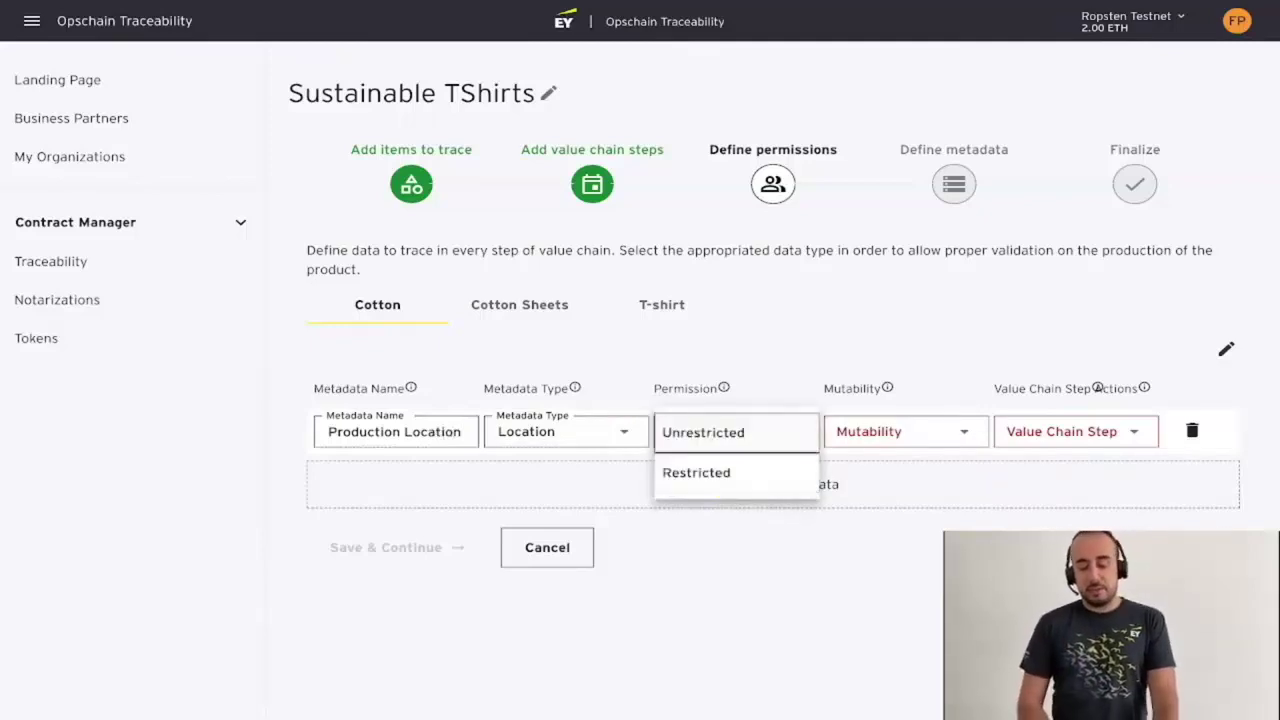
{"action": "key", "text": "Return"}
{"action": "key", "text": "Tab"}
{"action": "key", "text": "Down"}
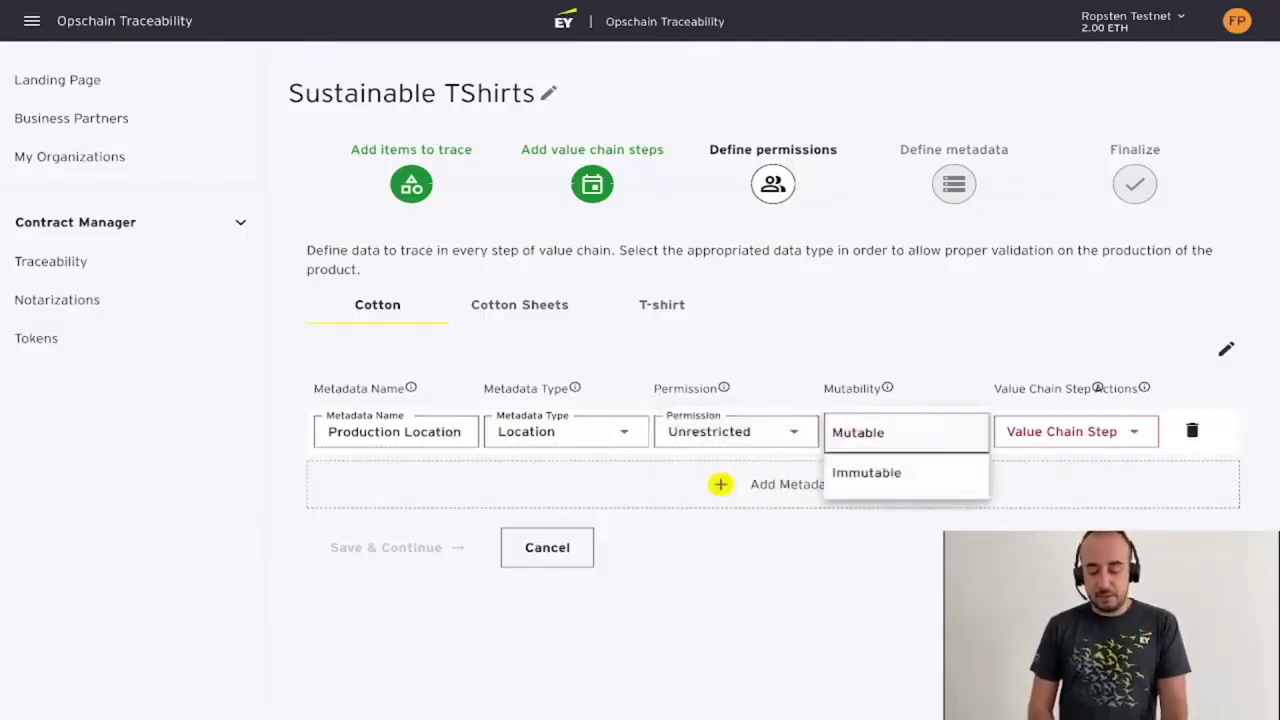
{"action": "key", "text": "Return"}
{"action": "key", "text": "Tab"}
{"action": "key", "text": "Down"}
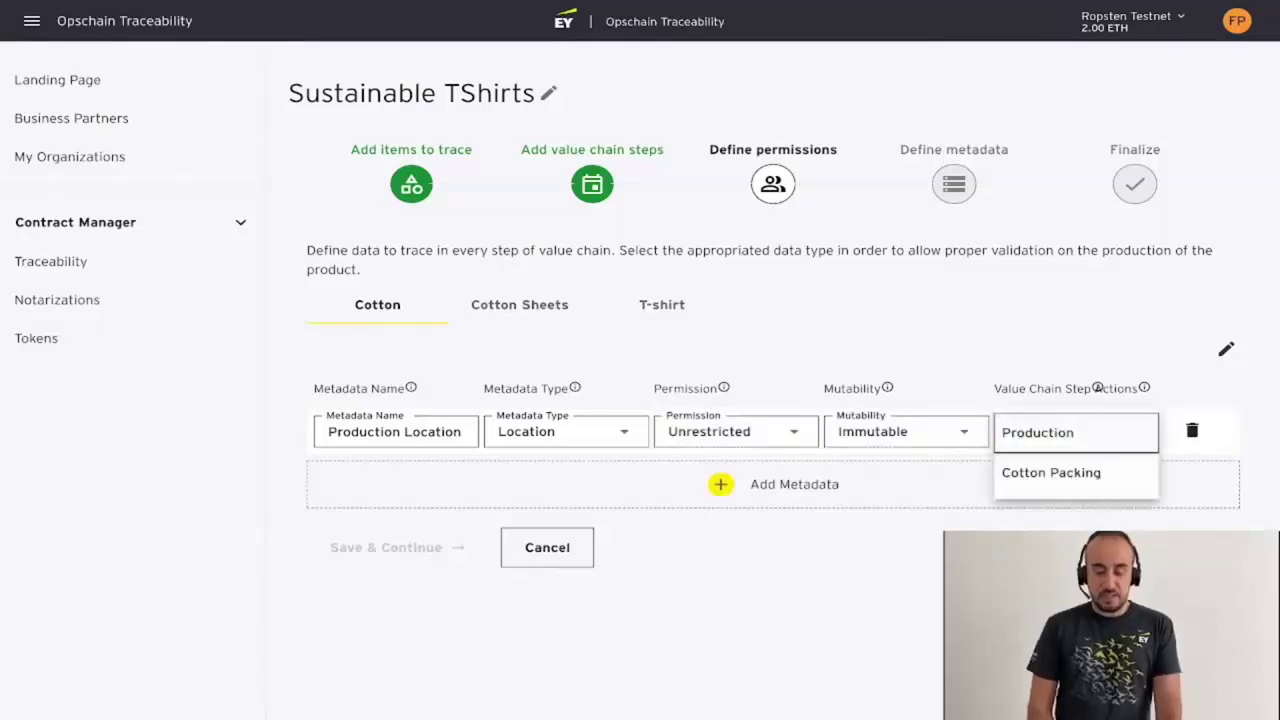
{"action": "key", "text": "Return"}
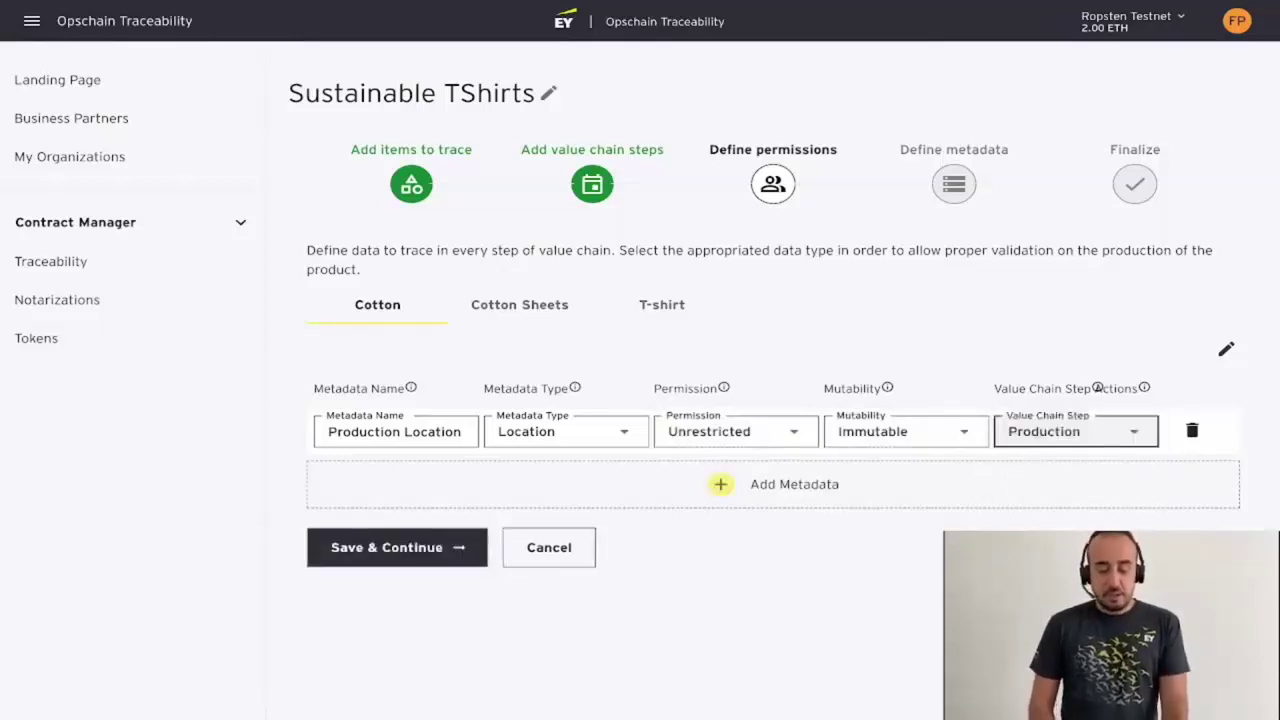
Add a second Cotton metadata entry named Weight of the package, with a measurement type and a unit starting with K
{"action": "left_click", "coordinate": [720, 484]}
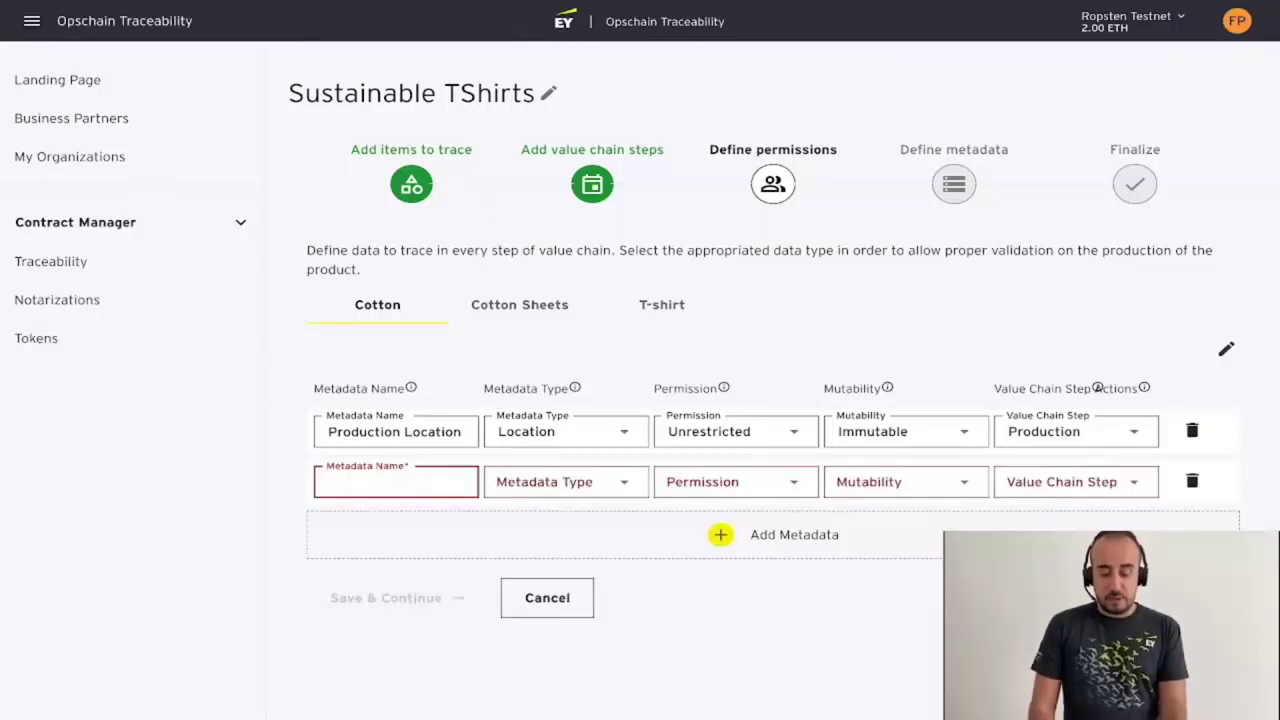
{"action": "type", "text": "Weight of the package"}
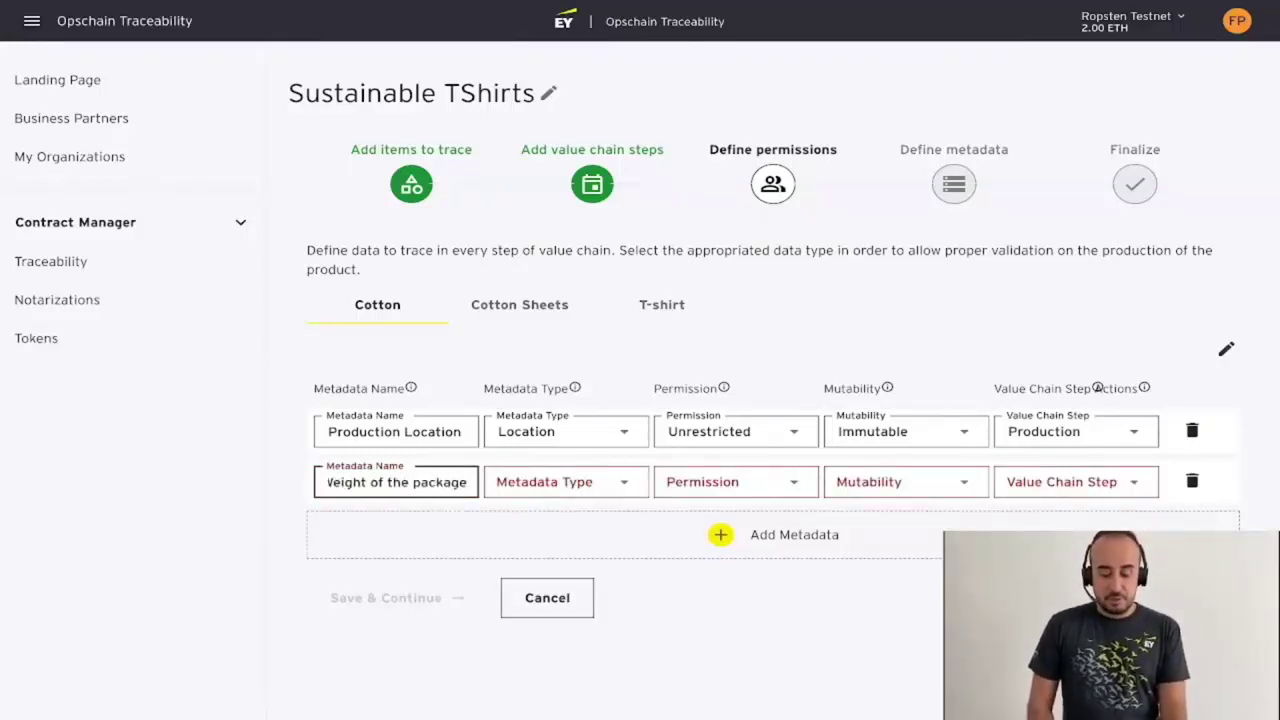
{"action": "key", "text": "Tab"}
{"action": "key", "text": "Down"}
{"action": "key", "text": "Down"}
{"action": "key", "text": "Down"}
{"action": "key", "text": "Down"}
{"action": "key", "text": "Down"}
{"action": "key", "text": "Return"}
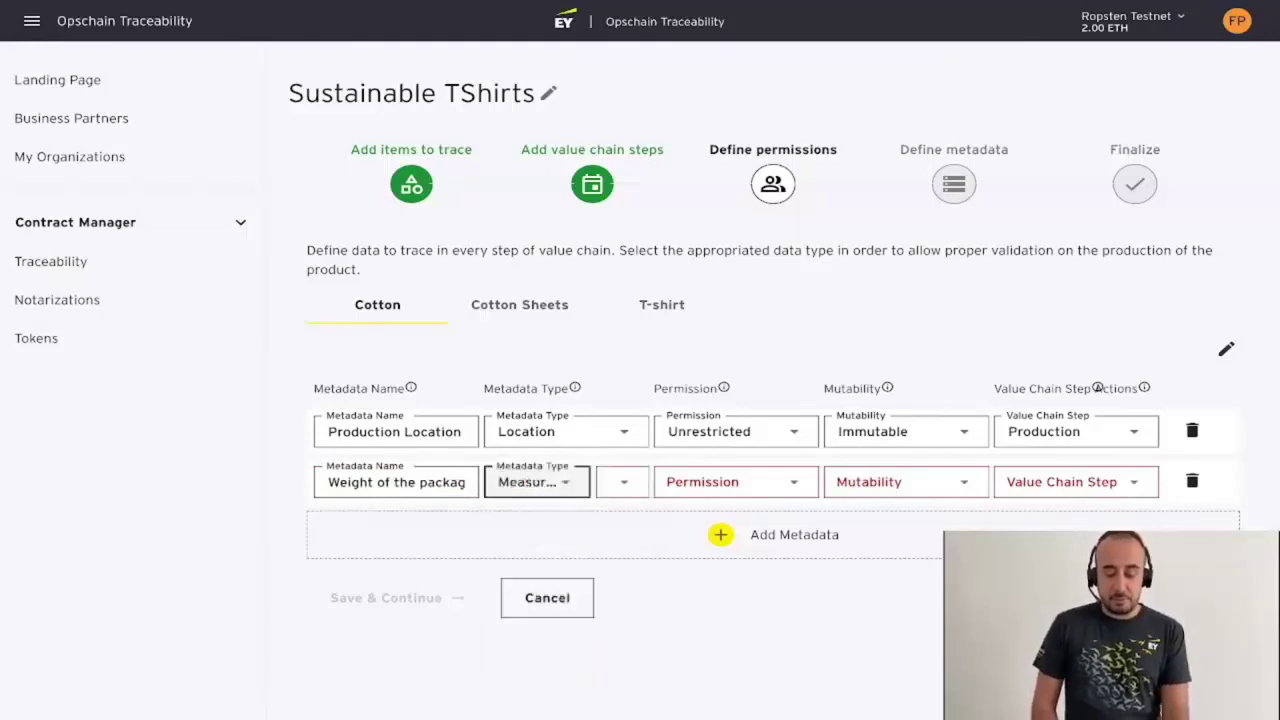
{"action": "key", "text": "Tab"}
{"action": "key", "text": "Down"}
{"action": "key", "text": "Down"}
{"action": "key", "text": "Down"}
{"action": "key", "text": "Down"}
{"action": "key", "text": "Up"}
{"action": "key", "text": "Return"}
Set the package weight metadata to Unrestricted permission, Immutable mutability and the Cotton Packing value chain step
{"action": "key", "text": "Tab"}
{"action": "key", "text": "Down"}
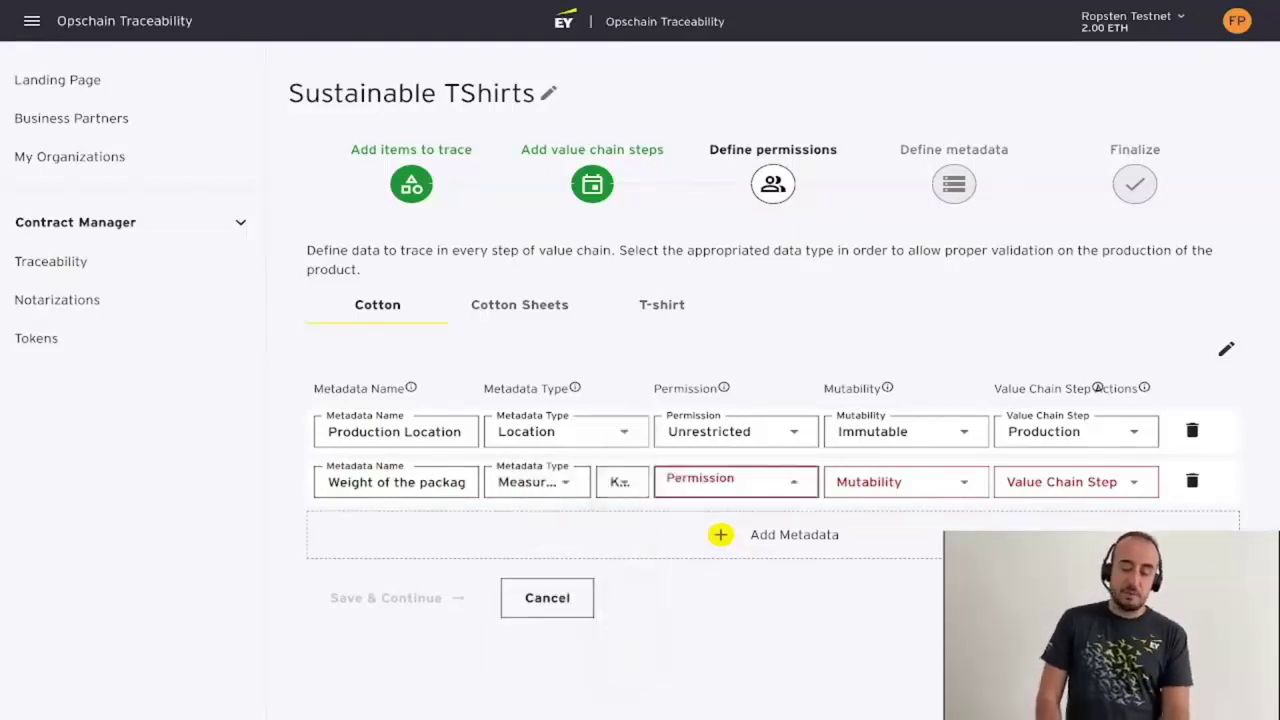
{"action": "key", "text": "Down"}
{"action": "key", "text": "Return"}
{"action": "key", "text": "Tab"}
{"action": "key", "text": "Down"}
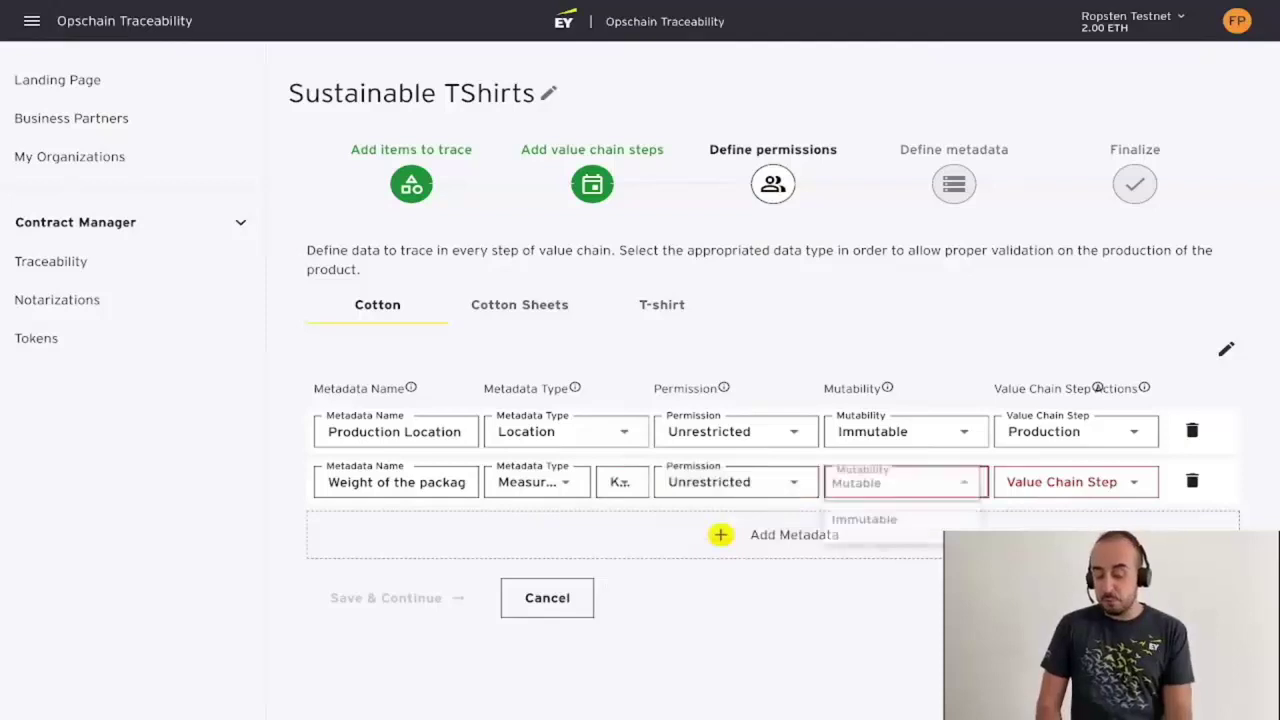
{"action": "key", "text": "Return"}
{"action": "key", "text": "Tab"}
{"action": "key", "text": "Down"}
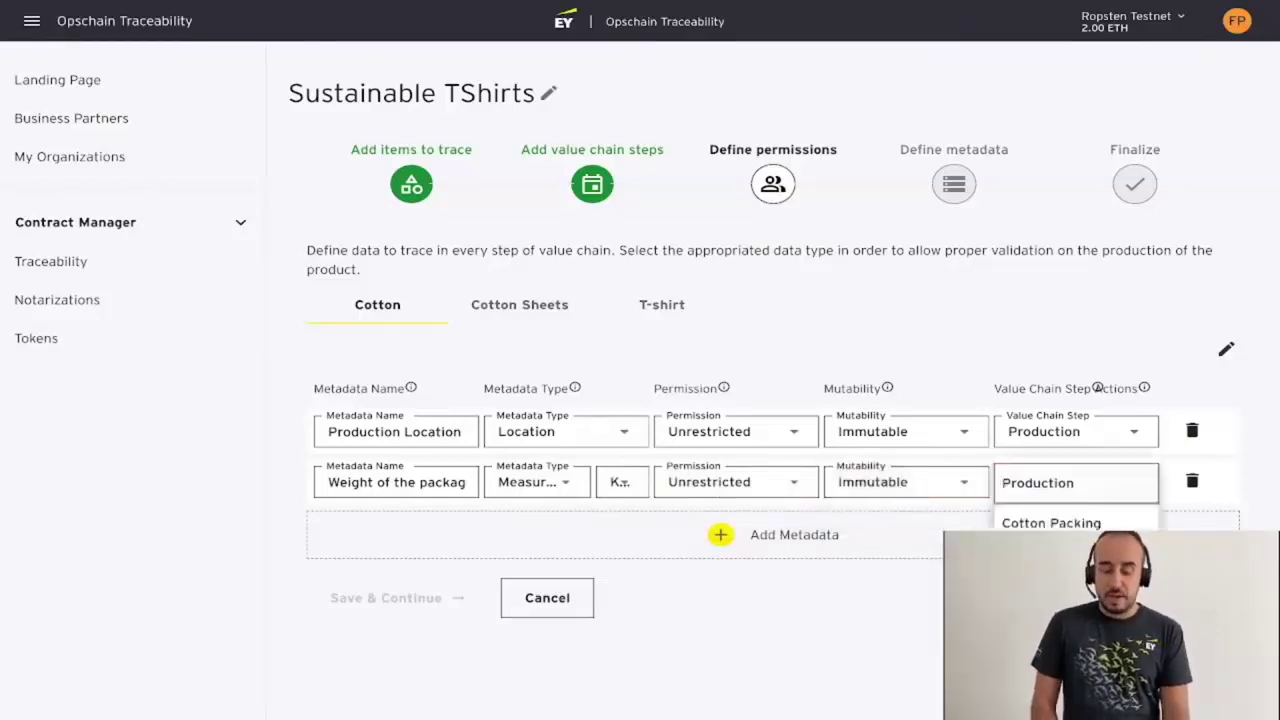
{"action": "key", "text": "Return"}
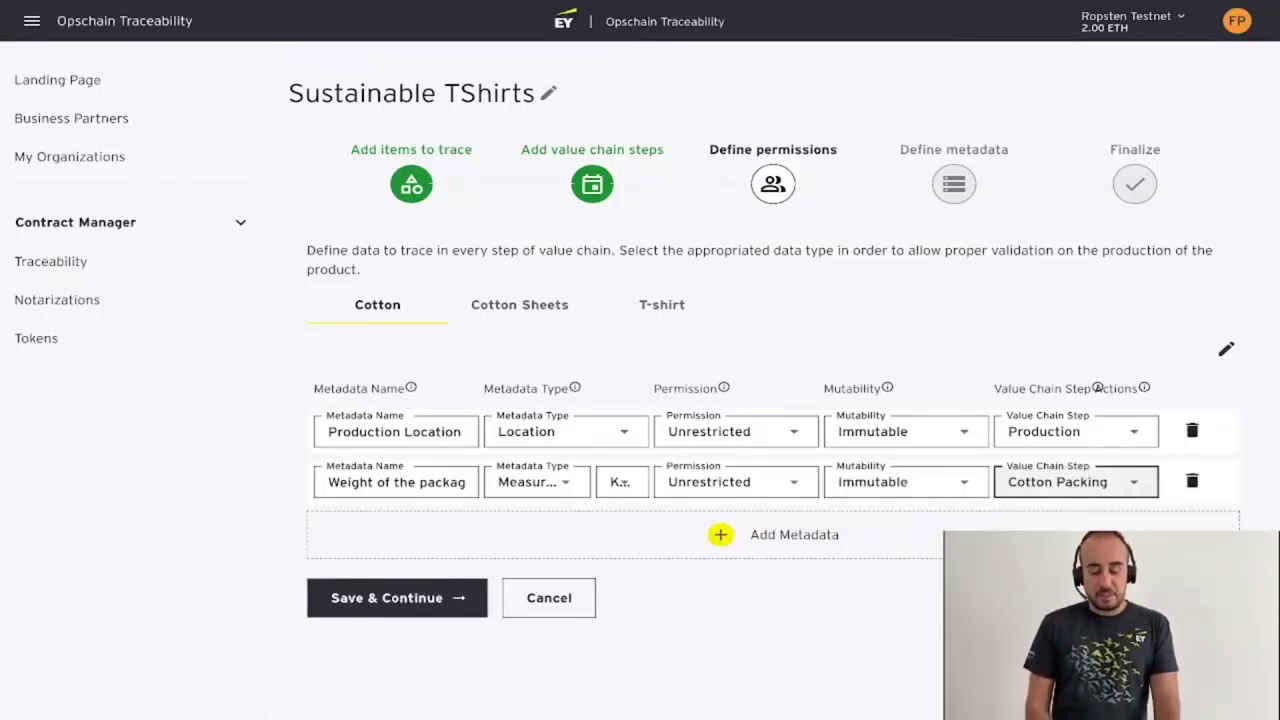
{"action": "key", "text": "Tab"}
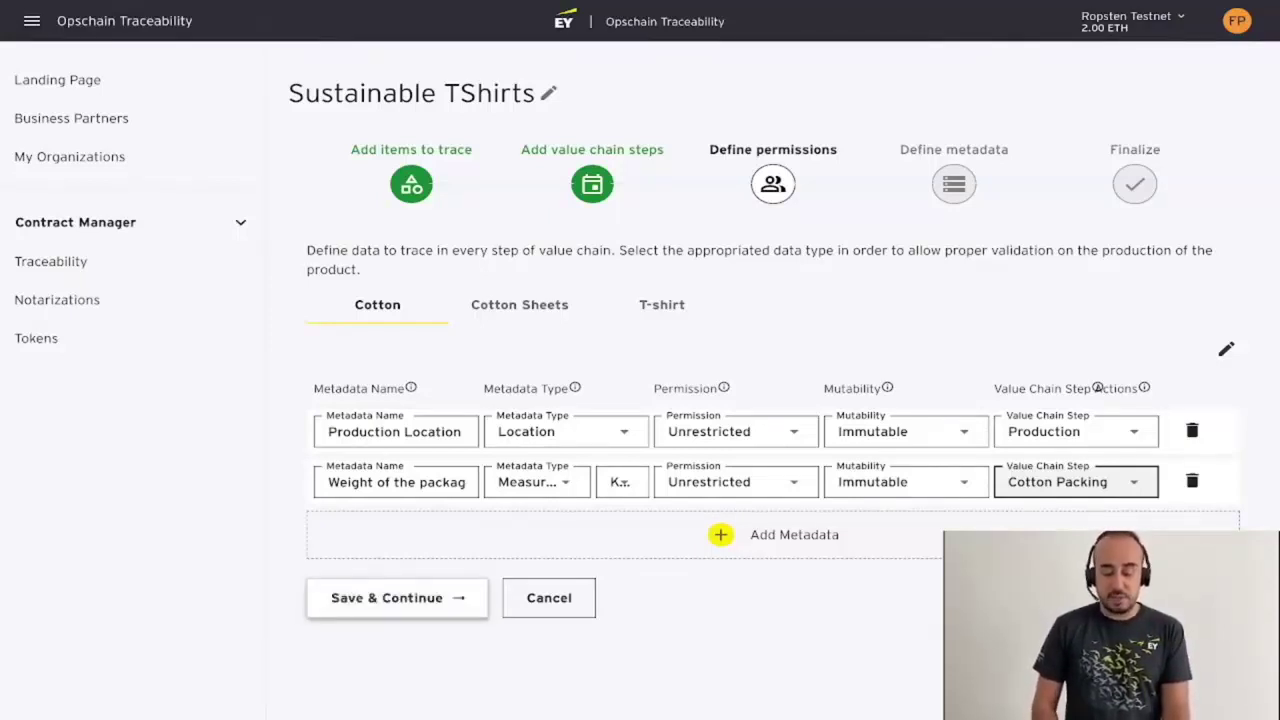
Save the Cotton metadata and review the Cotton item's steps, permissions and metadata in the final summary
{"action": "left_click", "coordinate": [397, 598]}
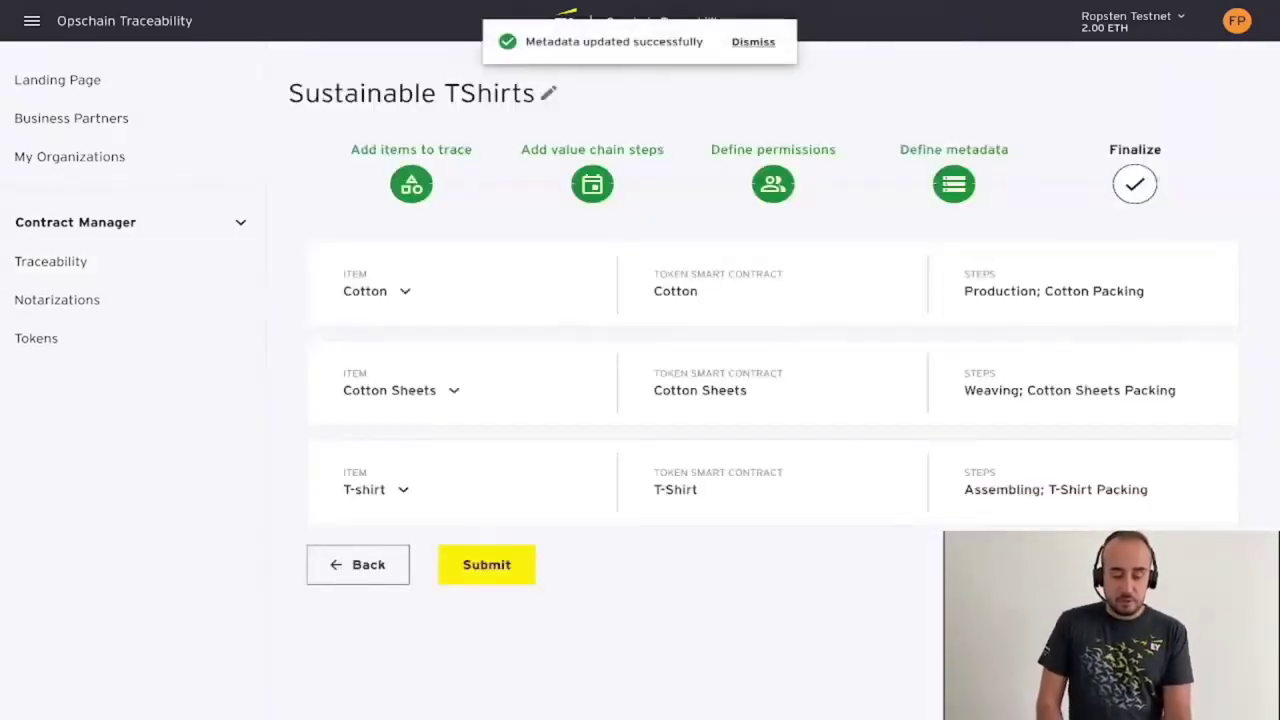
{"action": "left_click", "coordinate": [405, 291]}
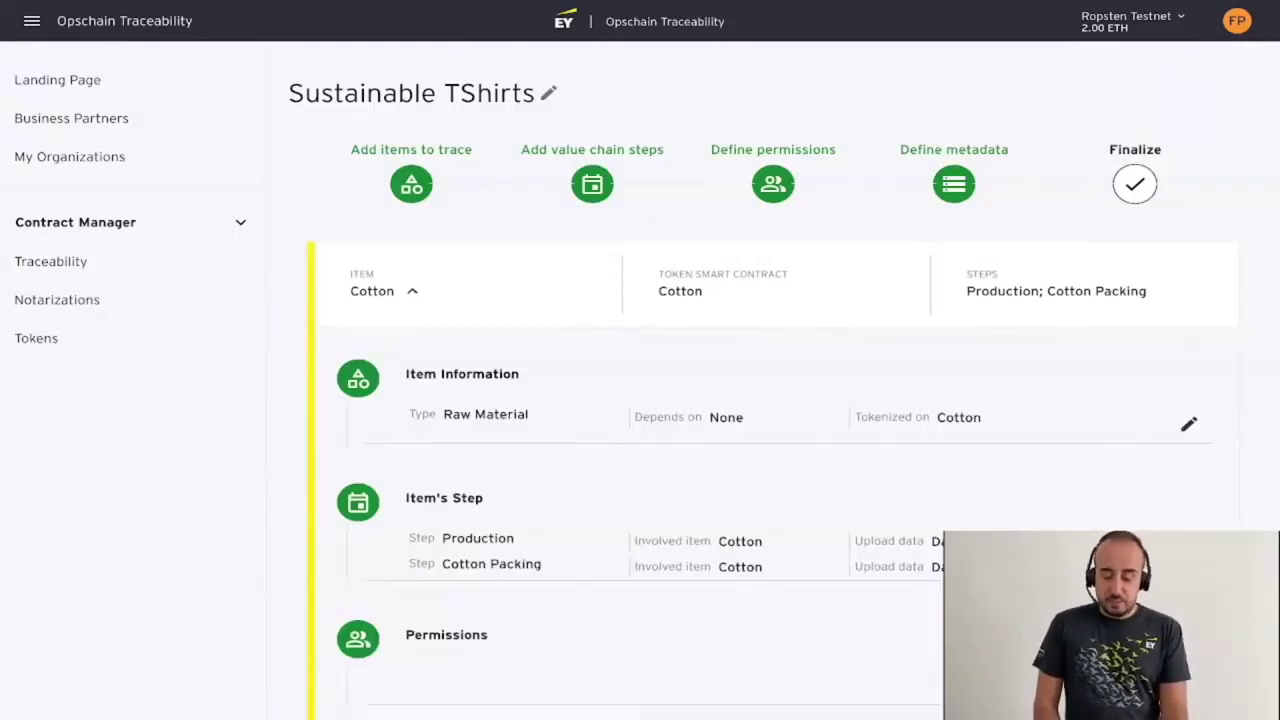
{"action": "scroll", "coordinate": [640, 360], "scroll_direction": "down", "scroll_amount": 4}
{"action": "scroll", "coordinate": [793, 360], "scroll_direction": "down", "scroll_amount": 1}
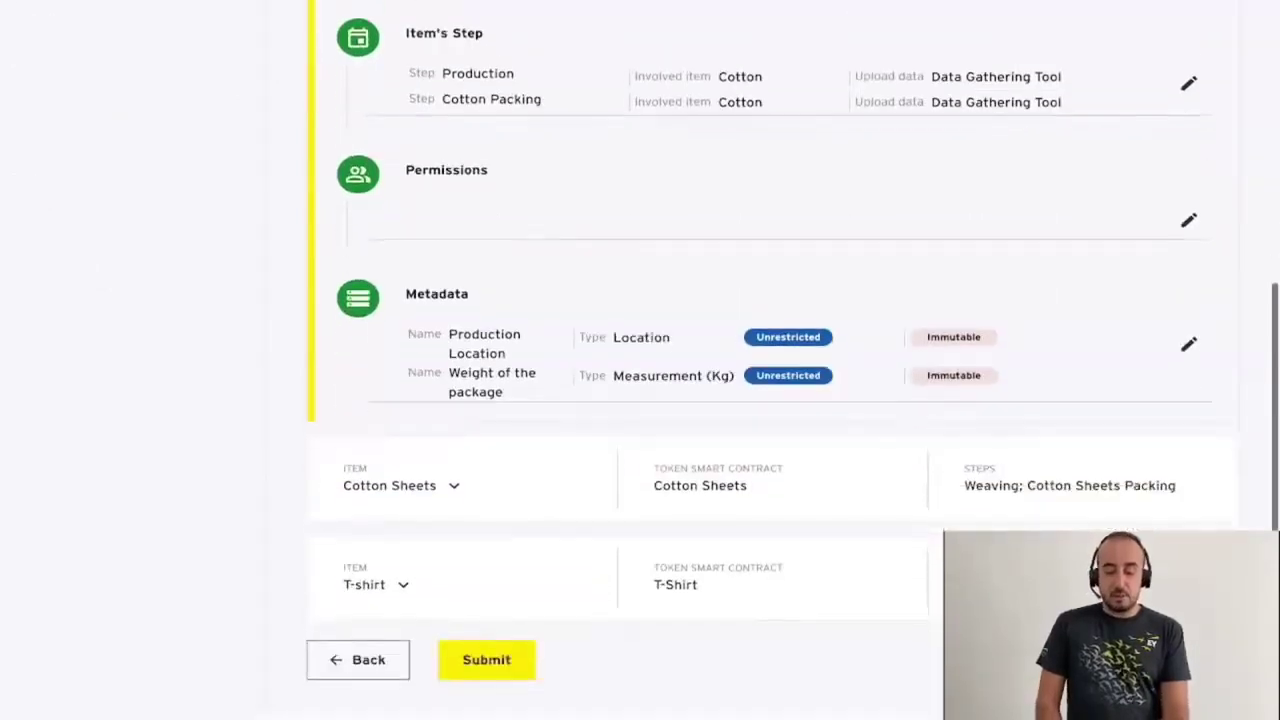
Reopen the metadata definitions and add a Cotton Sheets entry named Weaving Date for the Weaving value chain step
{"action": "left_click", "coordinate": [1188, 347]}
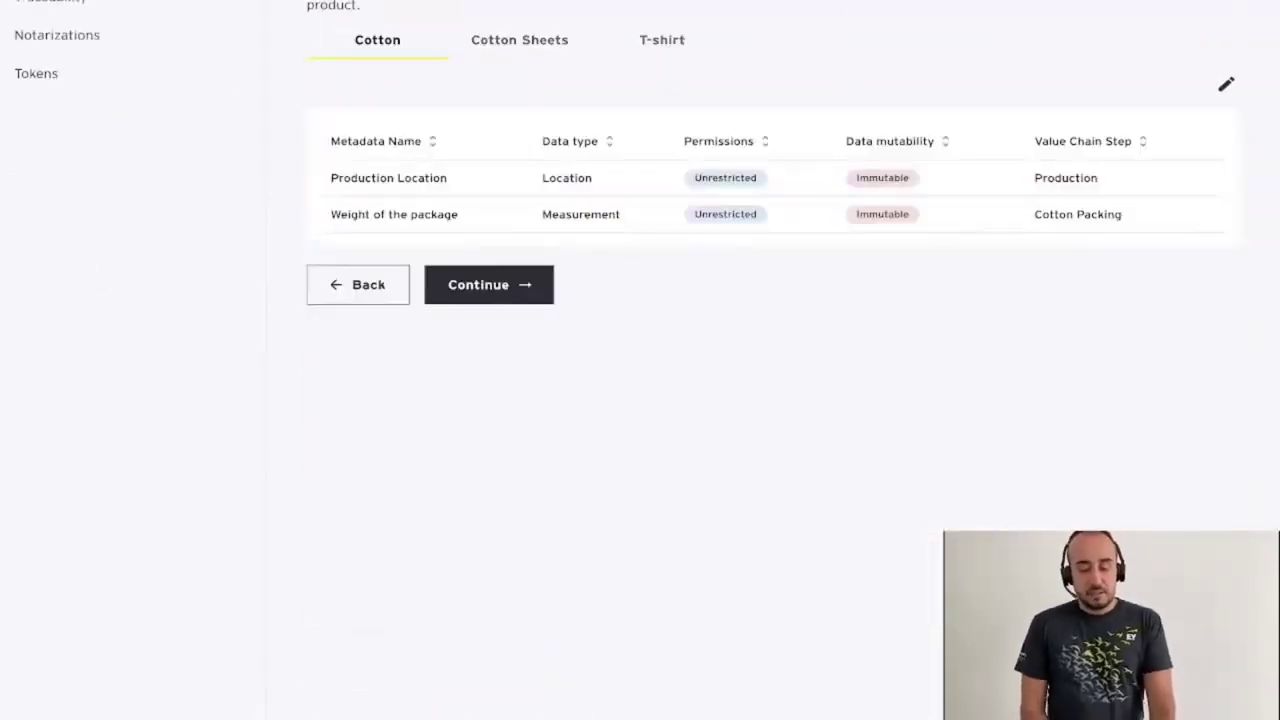
{"action": "scroll", "coordinate": [773, 300], "scroll_direction": "up", "scroll_amount": 2}
{"action": "left_click", "coordinate": [520, 228]}
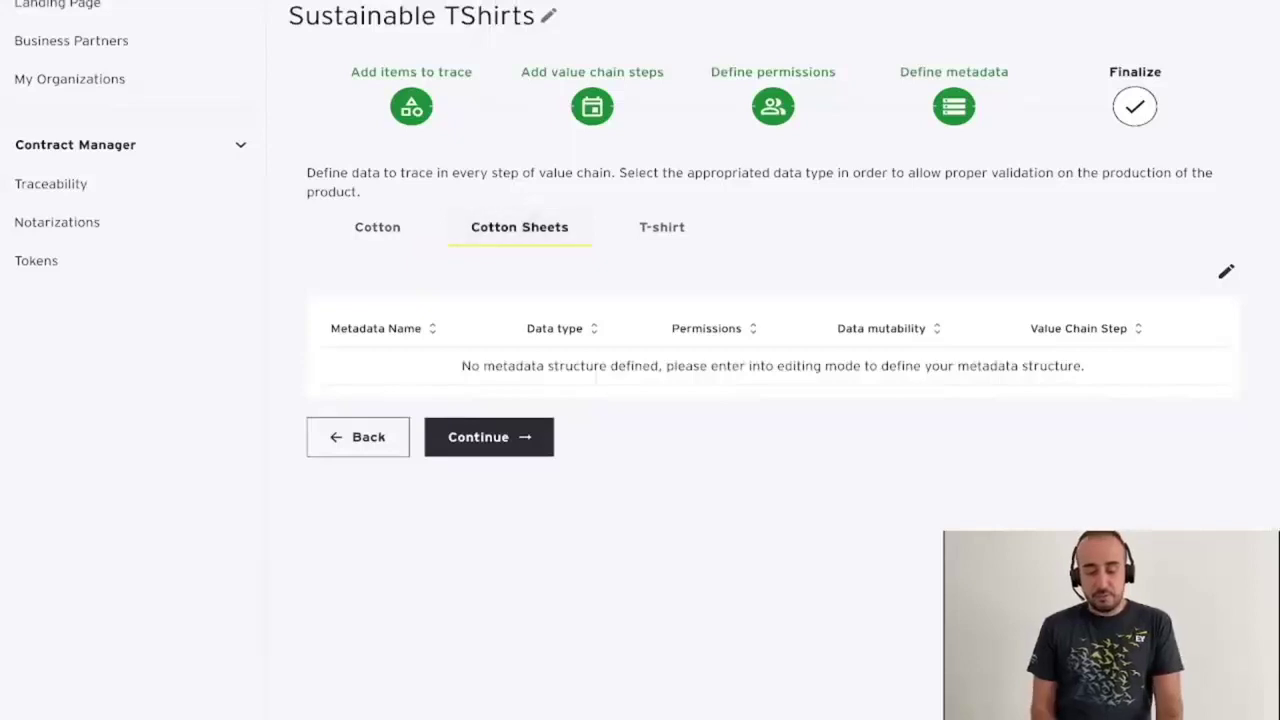
{"action": "left_click", "coordinate": [1226, 271]}
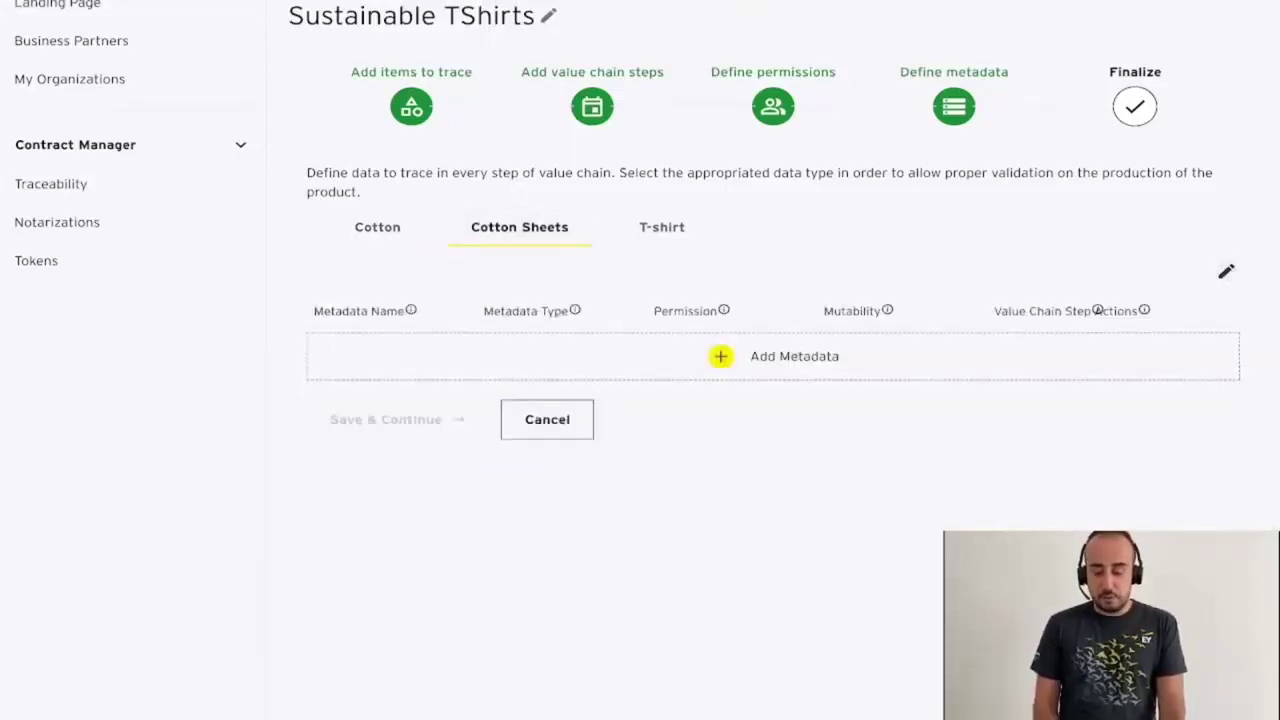
{"action": "left_click", "coordinate": [720, 356]}
{"action": "left_click", "coordinate": [1076, 354]}
{"action": "left_click", "coordinate": [1057, 355]}
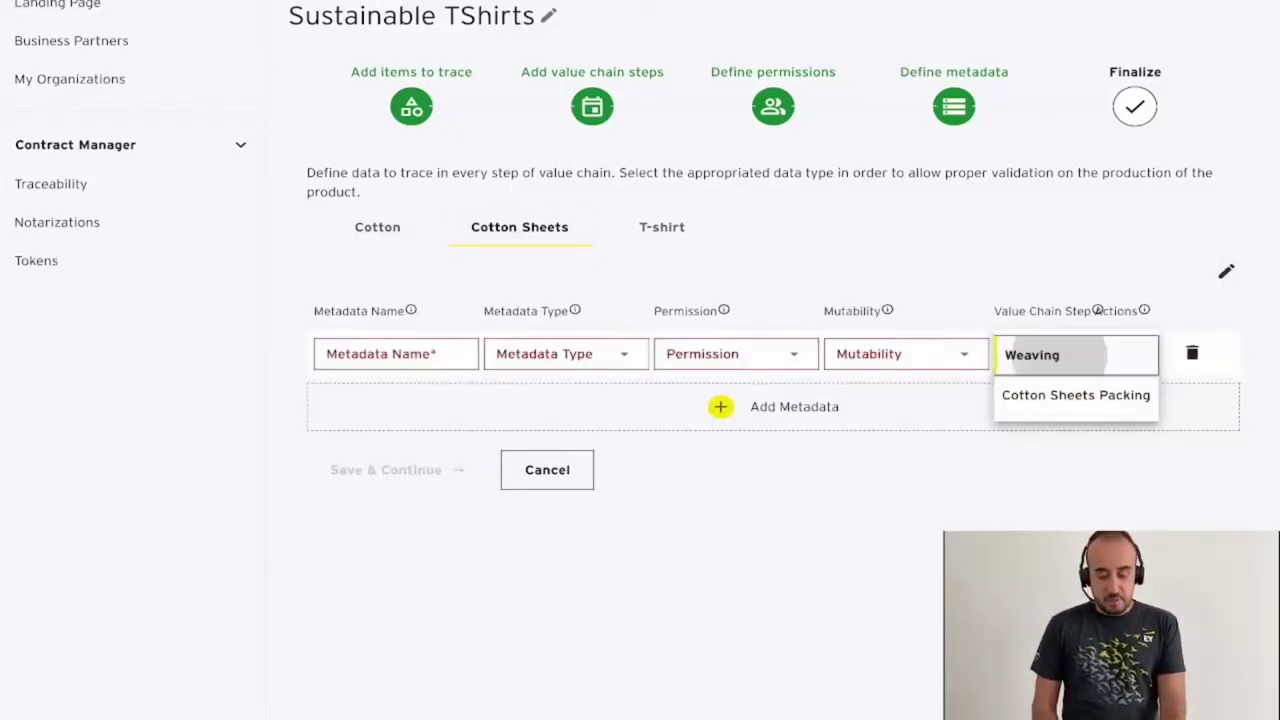
{"action": "left_click", "coordinate": [396, 354]}
{"action": "type", "text": "We"}
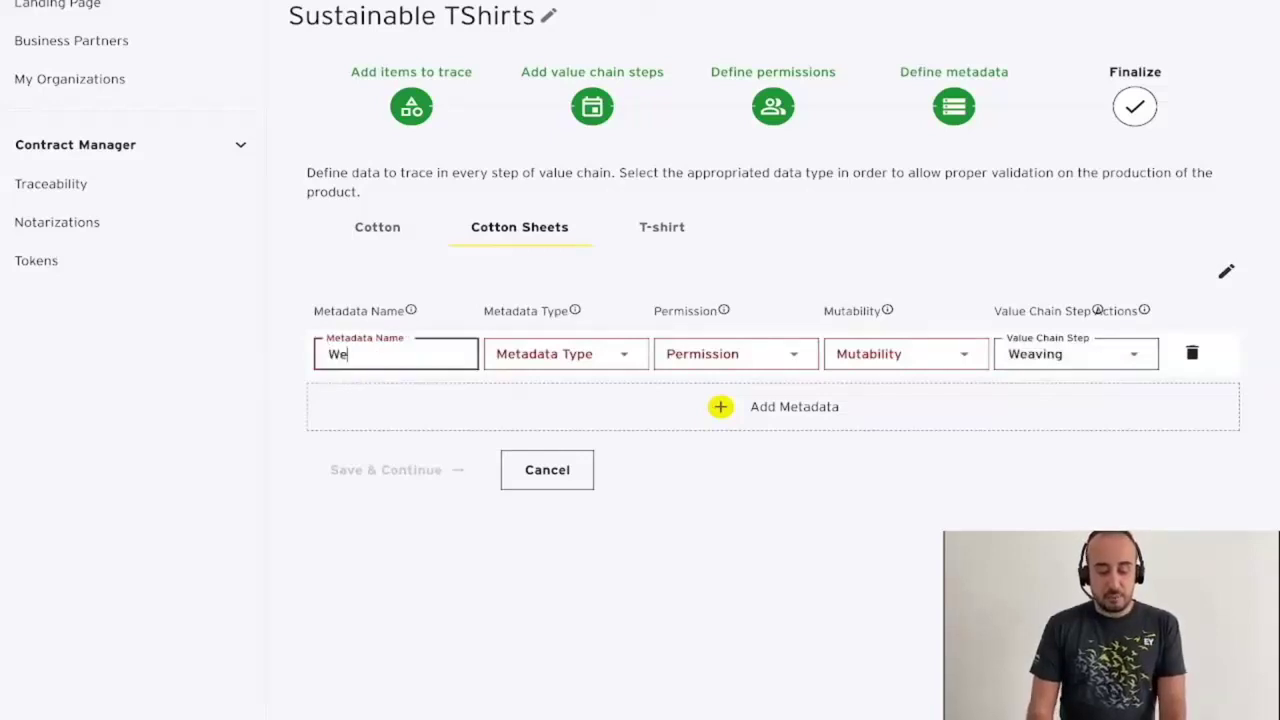
{"action": "type", "text": "aveing Date"}
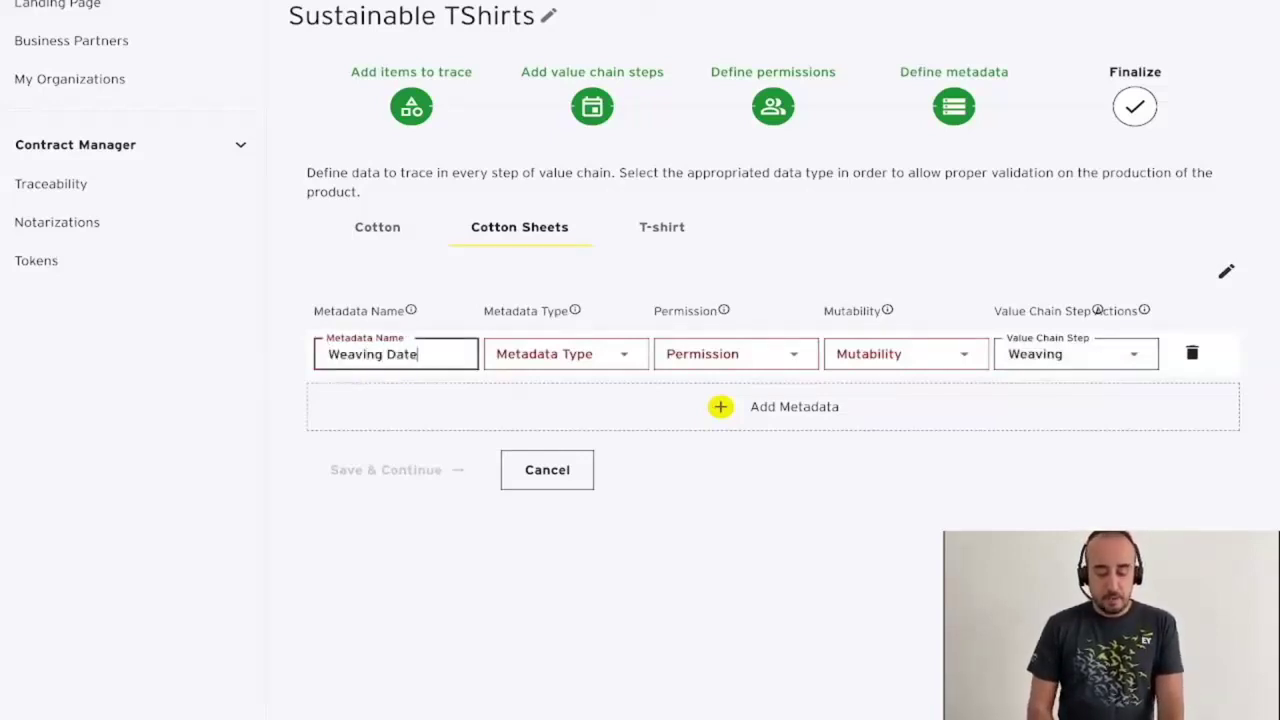
Set the Weaving Date metadata to Free text type, Unrestricted permission and Immutable mutability
{"action": "left_click", "coordinate": [560, 354]}
{"action": "left_click", "coordinate": [545, 432]}
{"action": "key", "text": "Return"}
{"action": "key", "text": "Tab"}
{"action": "key", "text": "Down"}
{"action": "key", "text": "Return"}
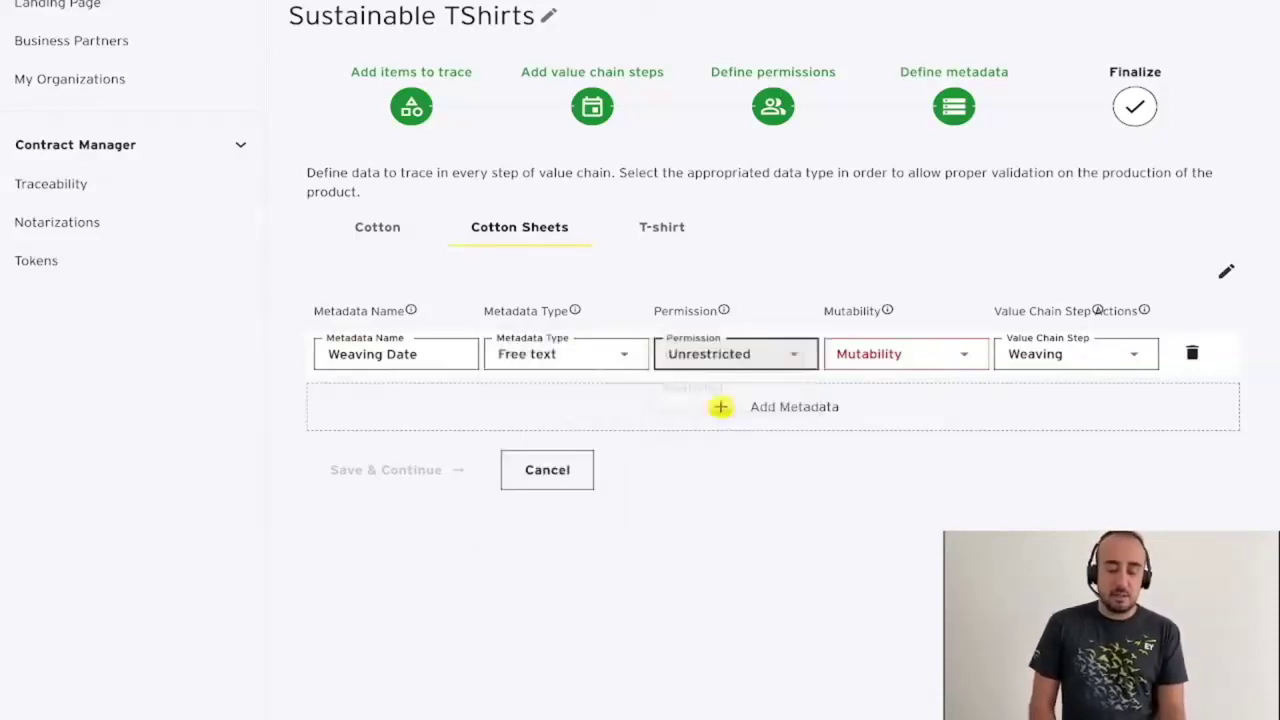
{"action": "key", "text": "Tab"}
{"action": "key", "text": "Down"}
{"action": "key", "text": "Down"}
{"action": "key", "text": "Return"}
Add a second Cotton Sheets metadata entry named Number of sheets for the Cotton Sheets Packing value chain step
{"action": "left_click", "coordinate": [720, 406]}
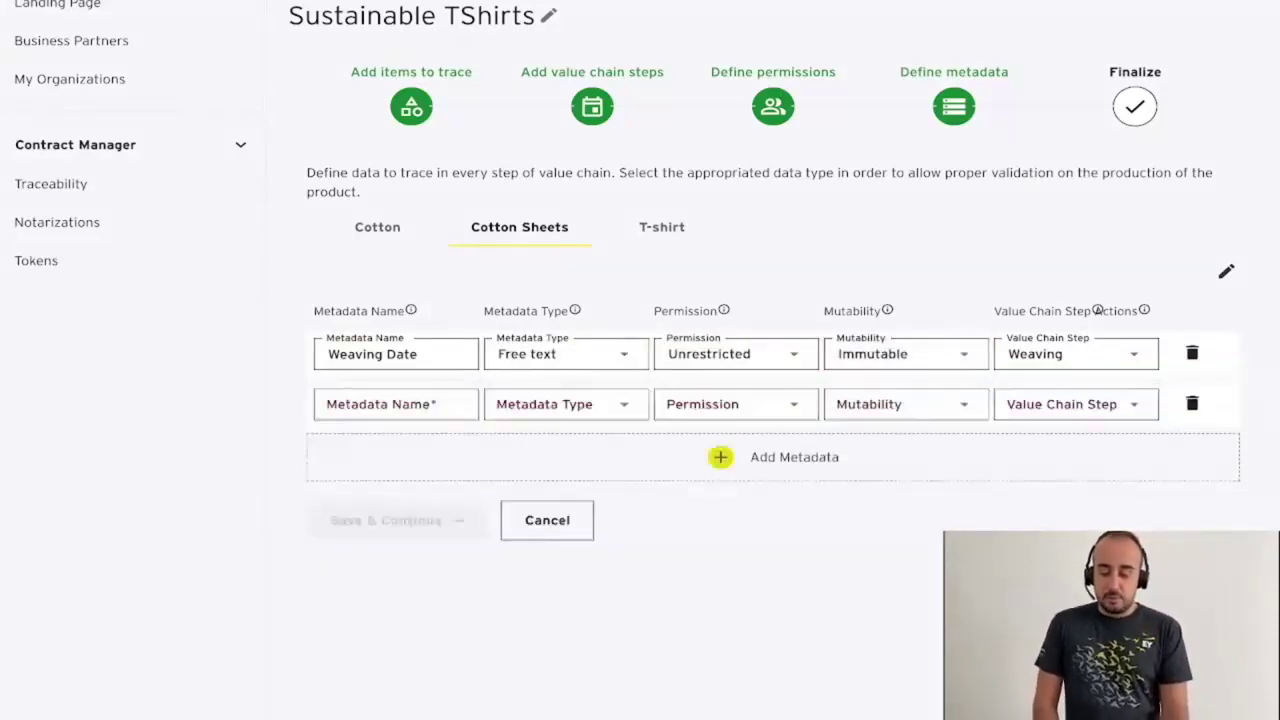
{"action": "left_click", "coordinate": [1064, 404]}
{"action": "left_click", "coordinate": [1062, 440]}
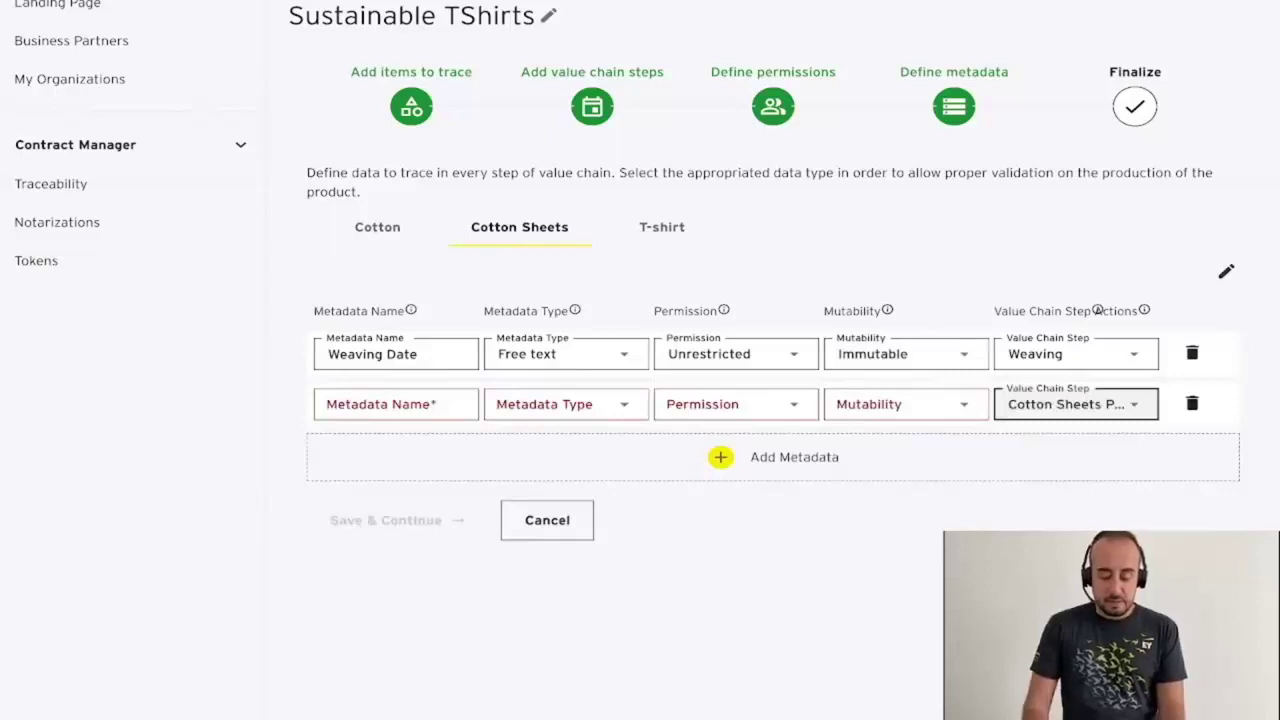
{"action": "left_click", "coordinate": [396, 404]}
{"action": "type", "text": "Numbver of"}
{"action": "key", "text": "BackSpace"}
{"action": "key", "text": "BackSpace"}
{"action": "key", "text": "BackSpace"}
{"action": "key", "text": "BackSpace"}
{"action": "key", "text": "BackSpace"}
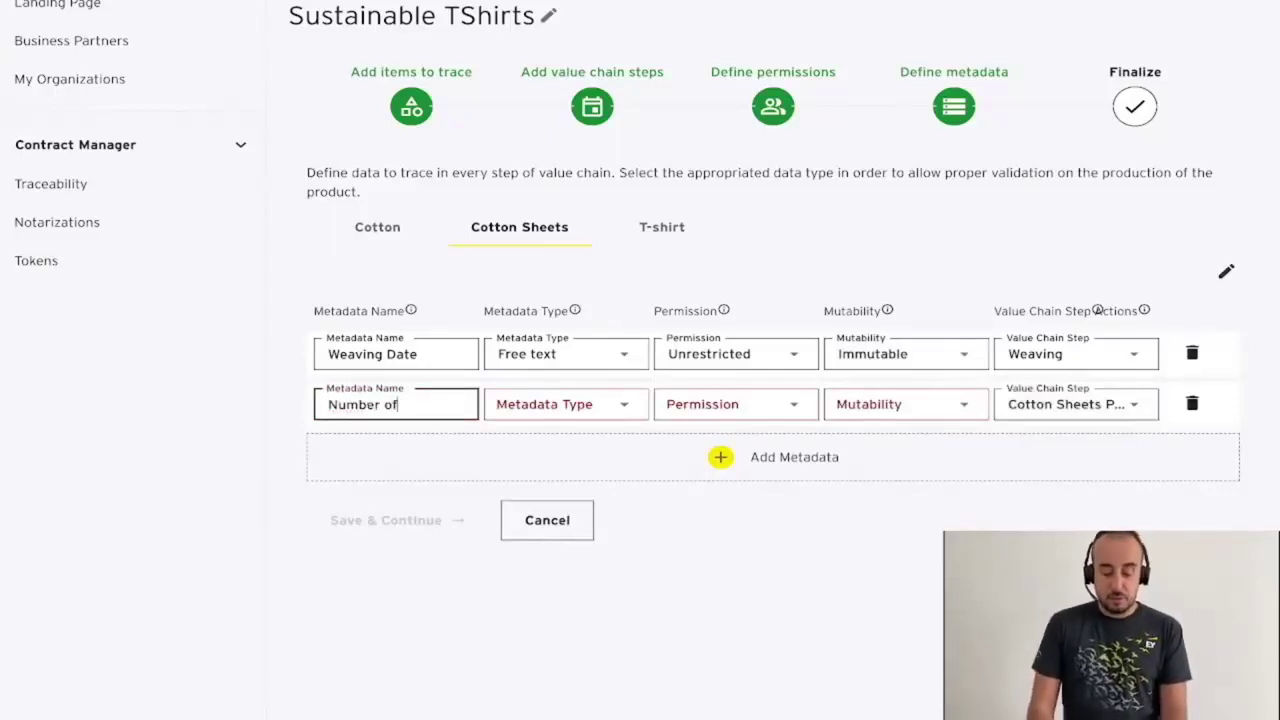
{"action": "type", "text": "er of sheets"}
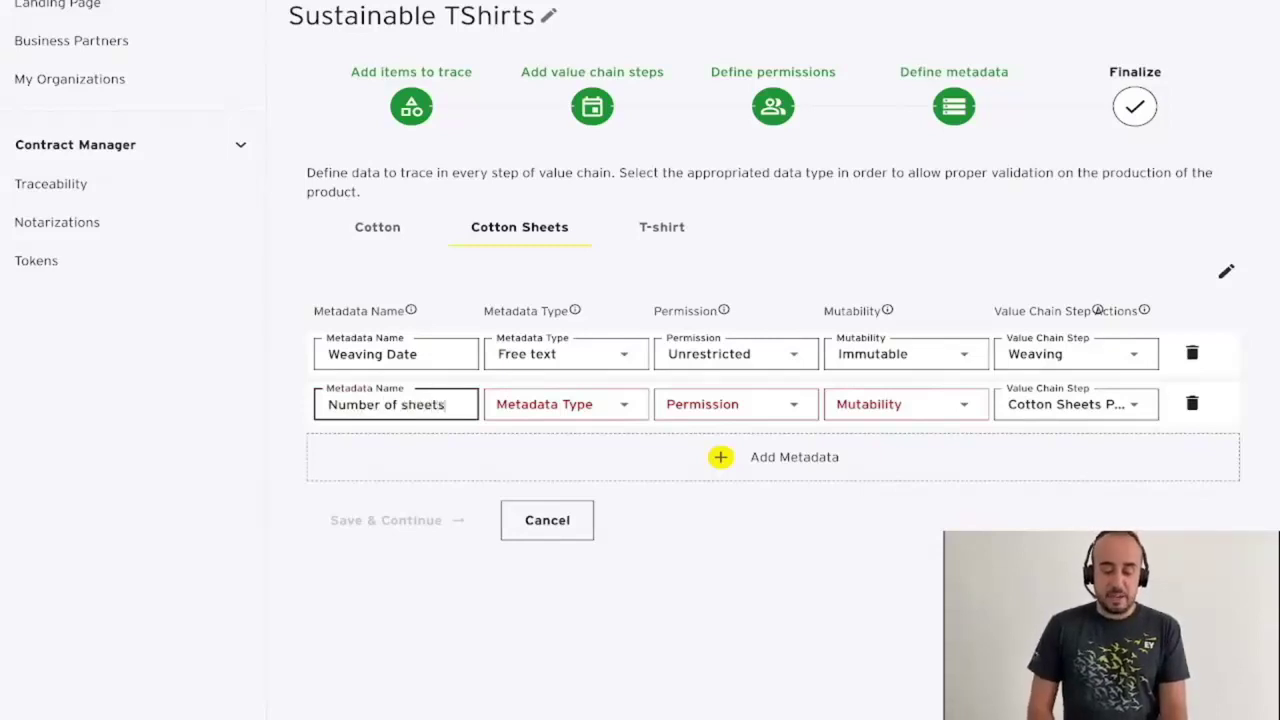
Set the Number of sheets metadata to Free text type, Unrestricted permission and Immutable mutability
{"action": "key", "text": "Tab"}
{"action": "key", "text": "Down"}
{"action": "key", "text": "Down"}
{"action": "key", "text": "Down"}
{"action": "key", "text": "Up"}
{"action": "key", "text": "Down"}
{"action": "key", "text": "Down"}
{"action": "key", "text": "Up"}
{"action": "key", "text": "Down"}
{"action": "key", "text": "Up"}
{"action": "key", "text": "Return"}
{"action": "key", "text": "Tab"}
{"action": "key", "text": "Down"}
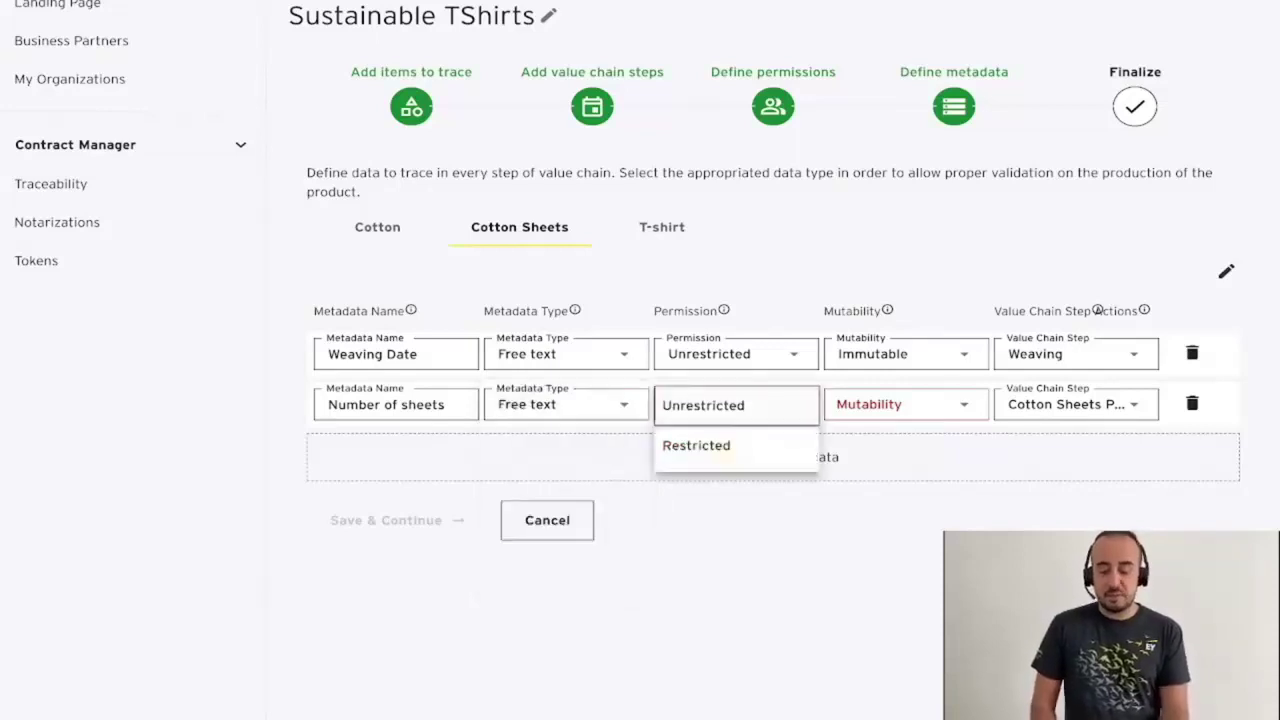
{"action": "key", "text": "Return"}
{"action": "key", "text": "Tab"}
{"action": "key", "text": "Down"}
{"action": "key", "text": "Down"}
{"action": "key", "text": "Return"}
Add a metadata entry named Production site to the T-shirt item
{"action": "left_click", "coordinate": [675, 228]}
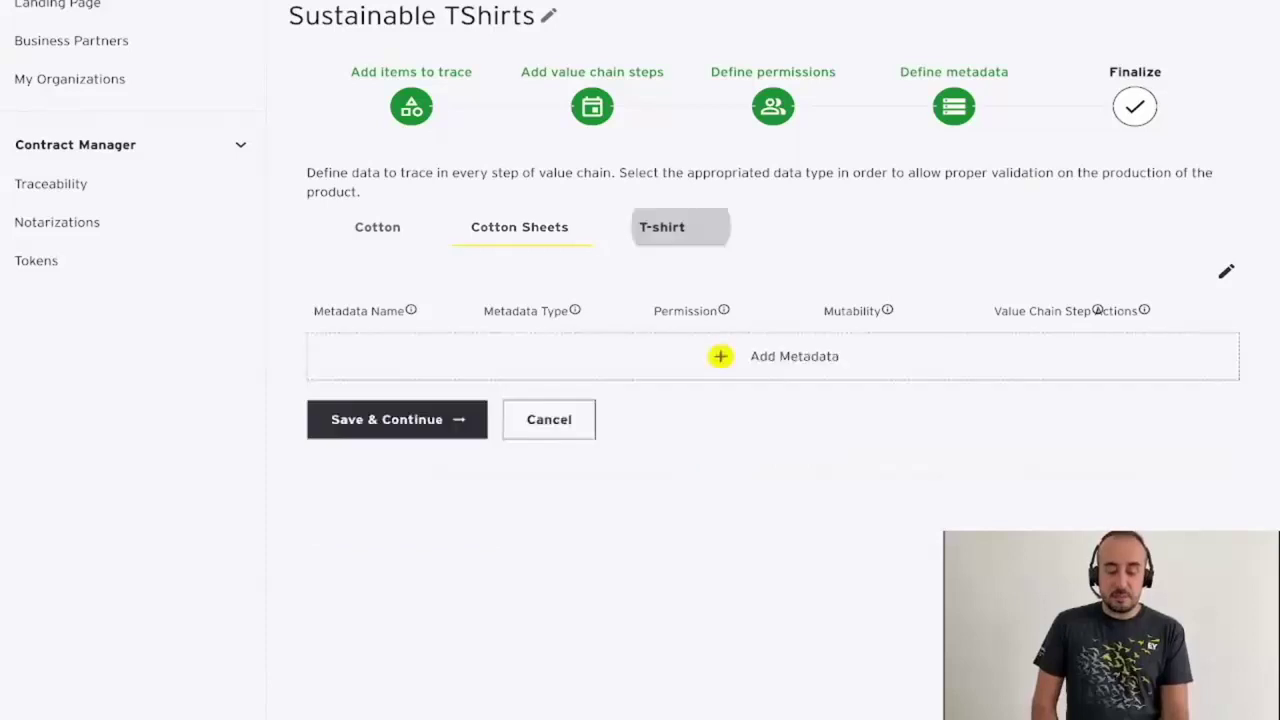
{"action": "left_click", "coordinate": [721, 356]}
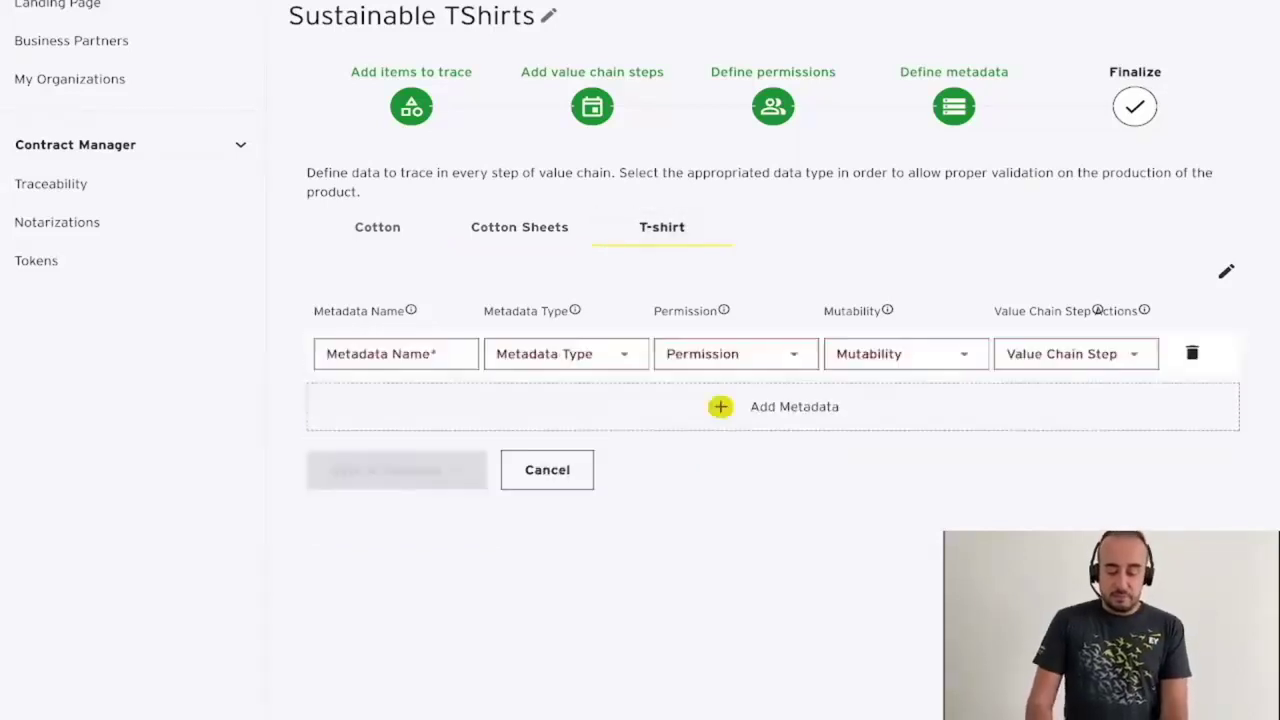
{"action": "left_click", "coordinate": [396, 354]}
{"action": "type", "text": "PProduction site"}
{"action": "key", "text": "Tab"}
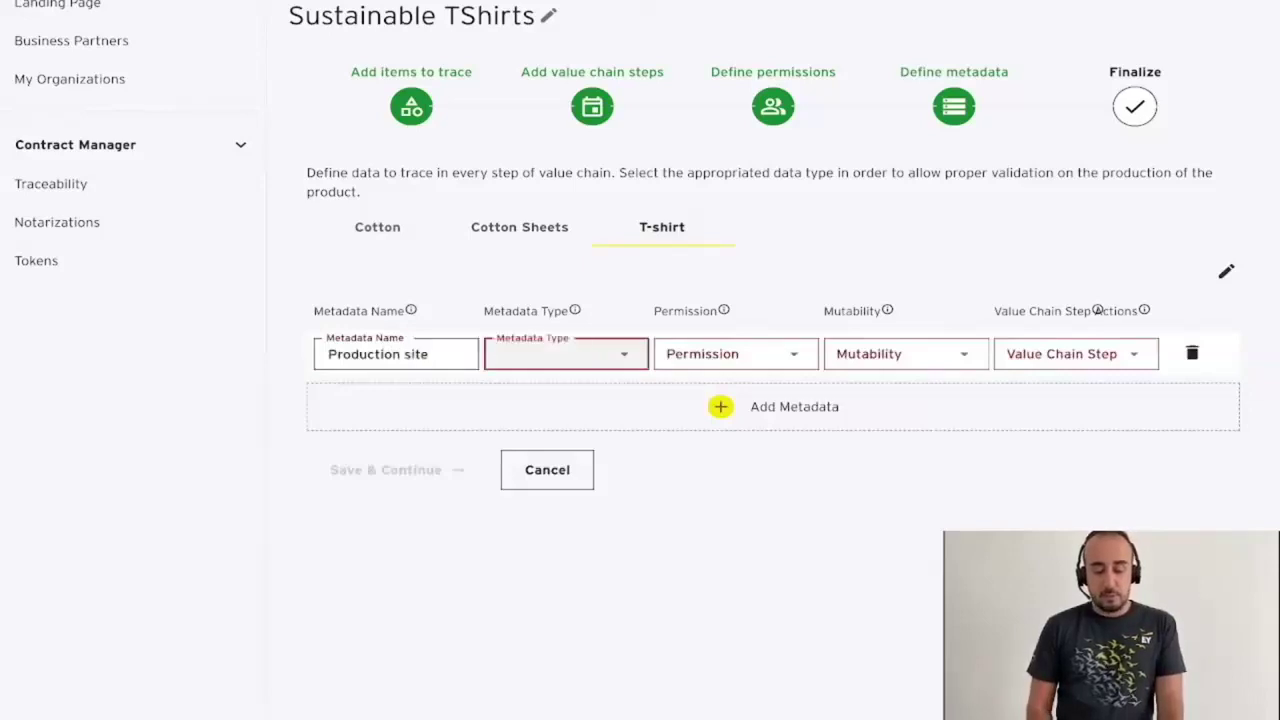
Set the Production site metadata to Location type, Unrestricted permission, Immutable mutability and the Assembling value chain step
{"action": "left_click", "coordinate": [566, 354]}
{"action": "left_click", "coordinate": [564, 356]}
{"action": "left_click", "coordinate": [736, 354]}
{"action": "key", "text": "Return"}
{"action": "key", "text": "Tab"}
{"action": "key", "text": "Down"}
{"action": "key", "text": "Down"}
{"action": "key", "text": "Return"}
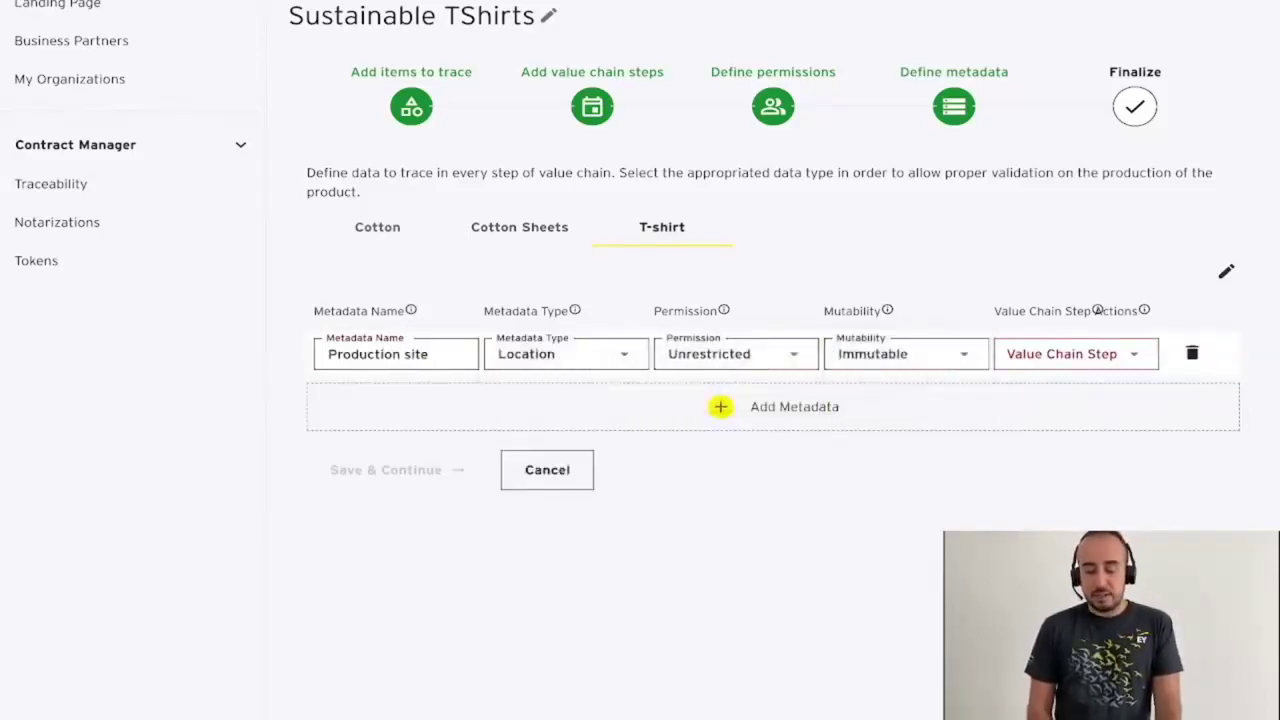
{"action": "key", "text": "Down"}
{"action": "key", "text": "Return"}
Add a second T-shirt metadata entry named Number of t-shirts
{"action": "key", "text": "Tab"}
{"action": "key", "text": "Tab"}
{"action": "key", "text": "Return"}
{"action": "type", "text": "N"}
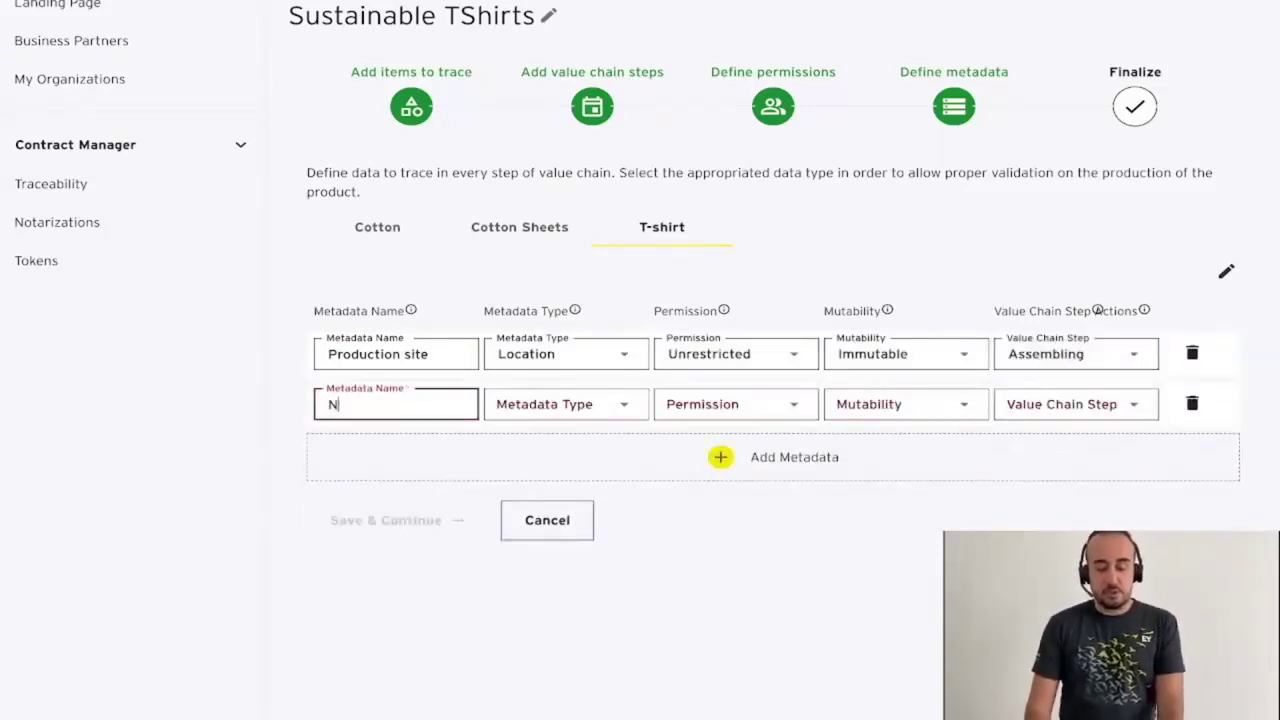
{"action": "type", "text": "umber of tss"}
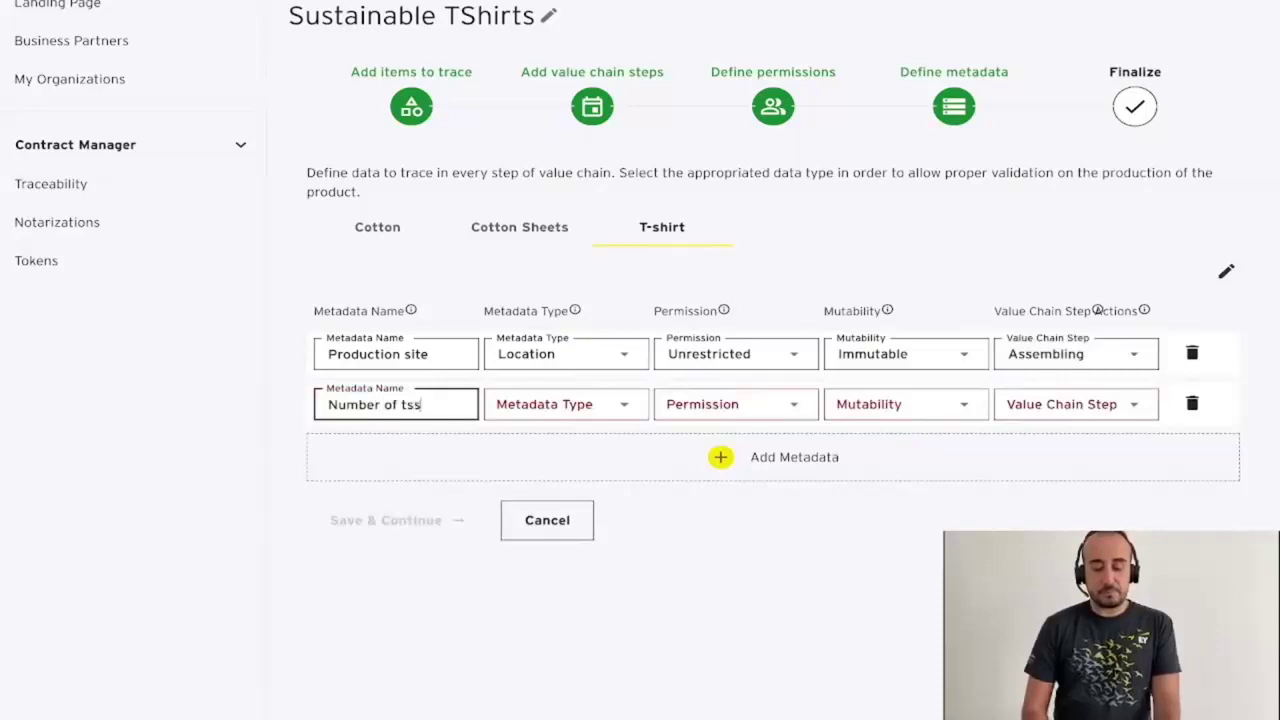
{"action": "type", "text": "shirts"}
Set the Number of t-shirts metadata to Free text type, Unrestricted permission and Immutable mutability
{"action": "key", "text": "Tab"}
{"action": "key", "text": "Down"}
{"action": "key", "text": "Down"}
{"action": "key", "text": "Return"}
{"action": "key", "text": "Tab"}
{"action": "key", "text": "Down"}
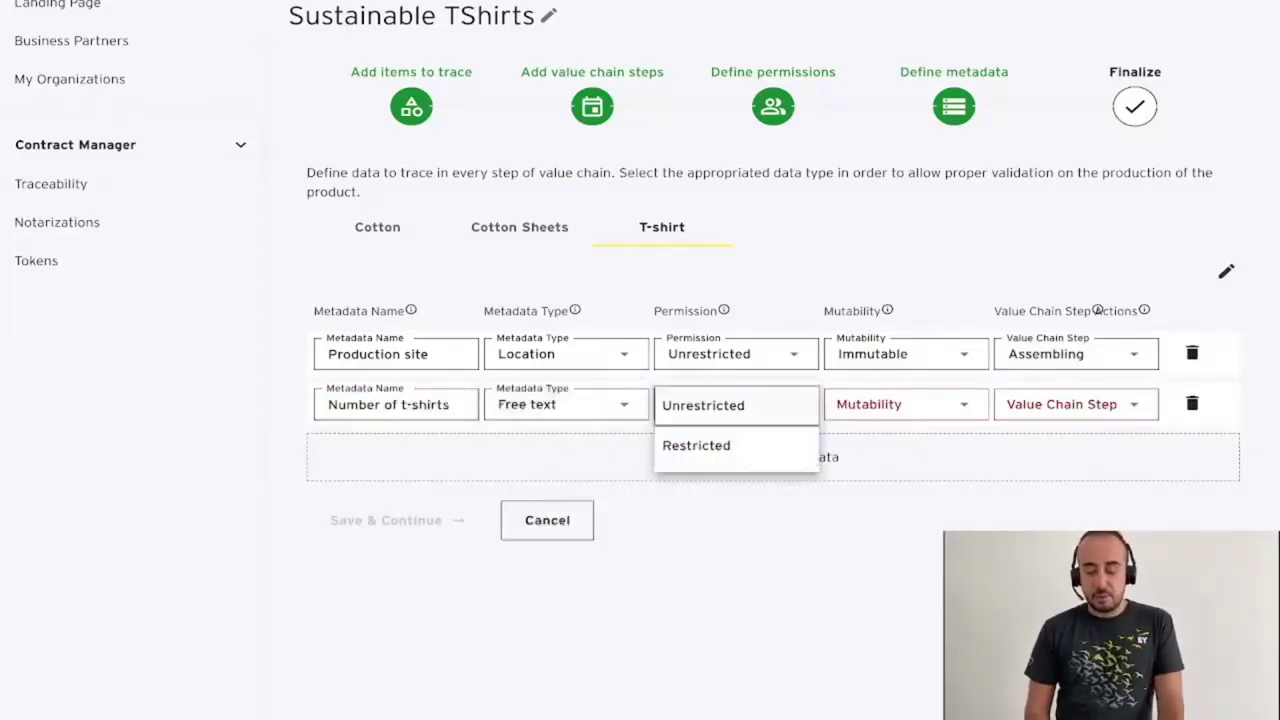
{"action": "key", "text": "Return"}
{"action": "key", "text": "Tab"}
{"action": "key", "text": "Down"}
{"action": "key", "text": "Down"}
{"action": "key", "text": "Return"}
Assign a value chain step to the Number of t-shirts metadata and save the metadata definitions
{"action": "key", "text": "Tab"}
{"action": "key", "text": "Down"}
{"action": "key", "text": "Return"}
{"action": "key", "text": "Return"}
{"action": "key", "text": "Tab"}
{"action": "key", "text": "Return"}
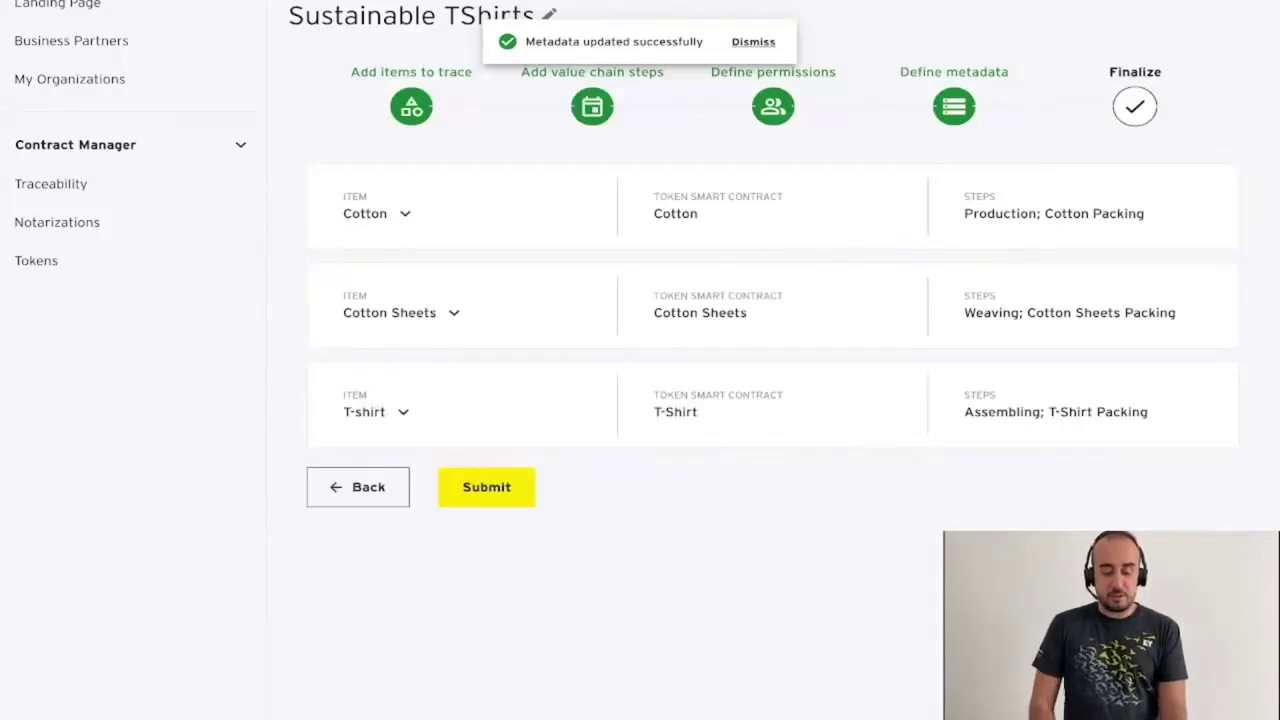
Review the Cotton and Cotton Sheets summaries, checking their item information, steps, permissions and metadata
{"action": "left_click", "coordinate": [405, 214]}
{"action": "scroll", "coordinate": [772, 360], "scroll_direction": "down", "scroll_amount": 1}
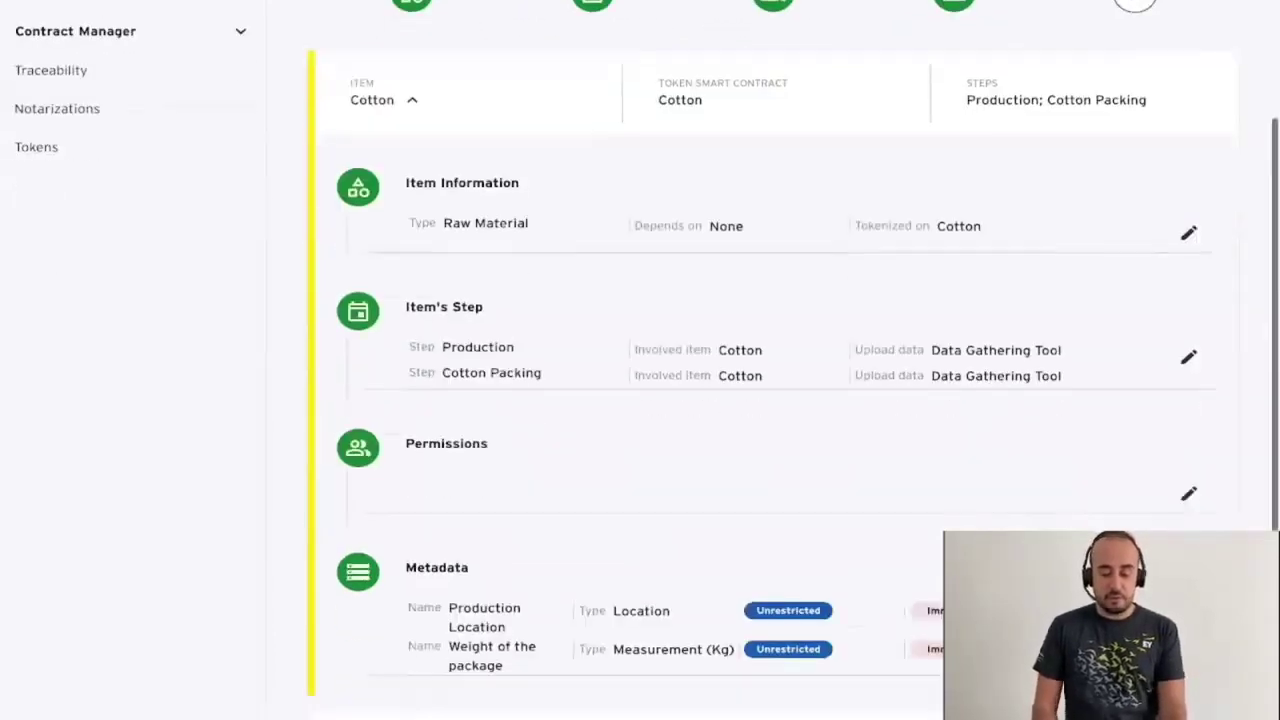
{"action": "scroll", "coordinate": [772, 360], "scroll_direction": "down", "scroll_amount": 1}
{"action": "scroll", "coordinate": [772, 360], "scroll_direction": "down", "scroll_amount": 2}
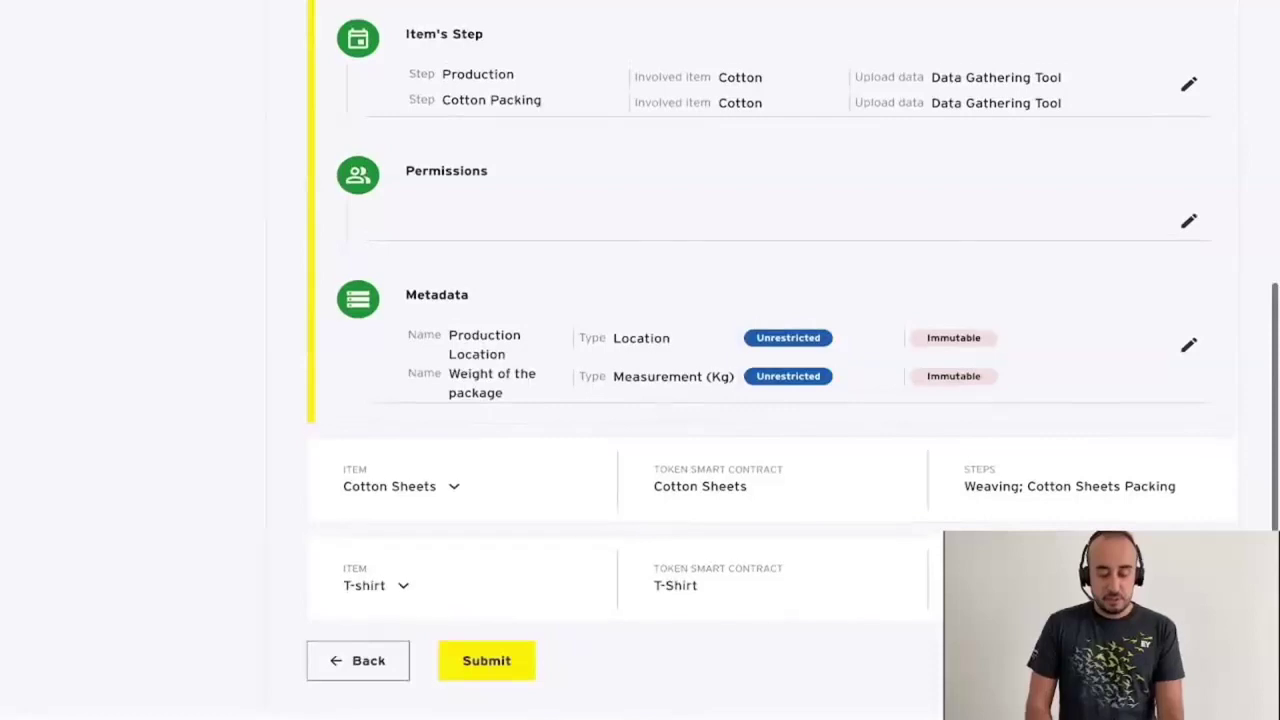
{"action": "left_click", "coordinate": [454, 487]}
{"action": "scroll", "coordinate": [772, 360], "scroll_direction": "down", "scroll_amount": 1}
{"action": "scroll", "coordinate": [640, 360], "scroll_direction": "down", "scroll_amount": 5}
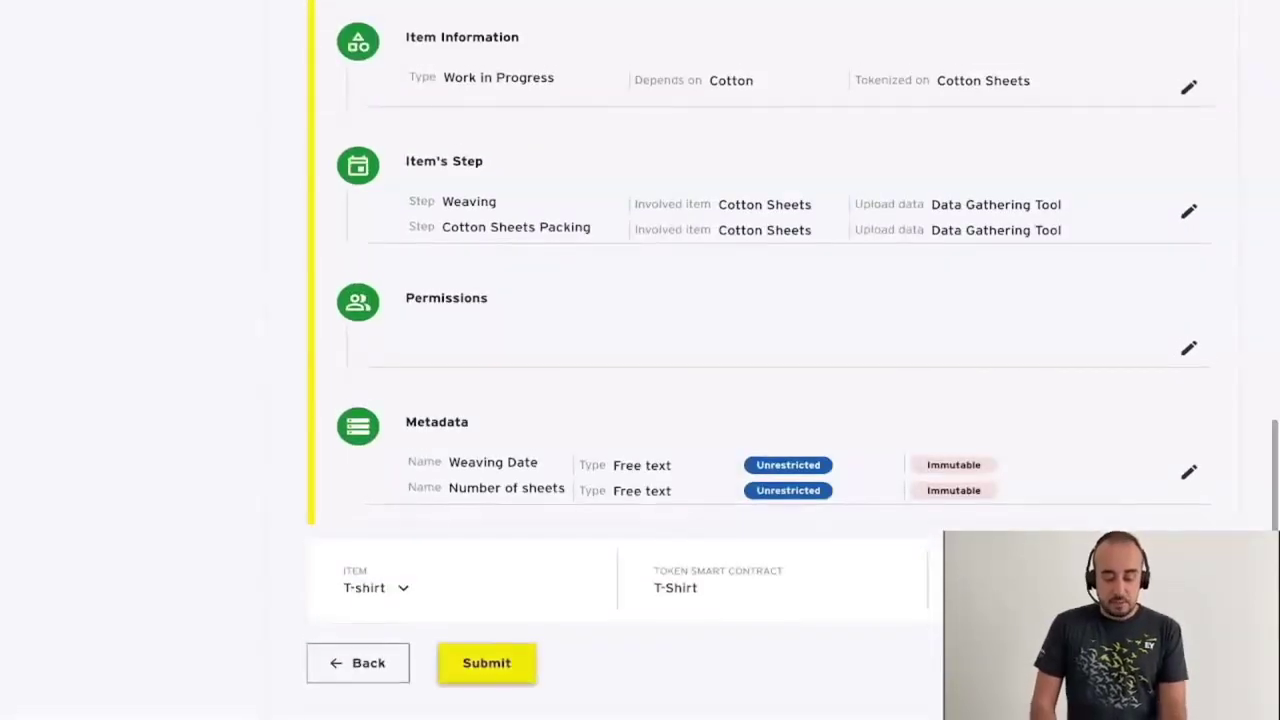
Submit the Sustainable TShirts value chain and open its Data Gathering Portal
{"action": "left_click", "coordinate": [486, 657]}
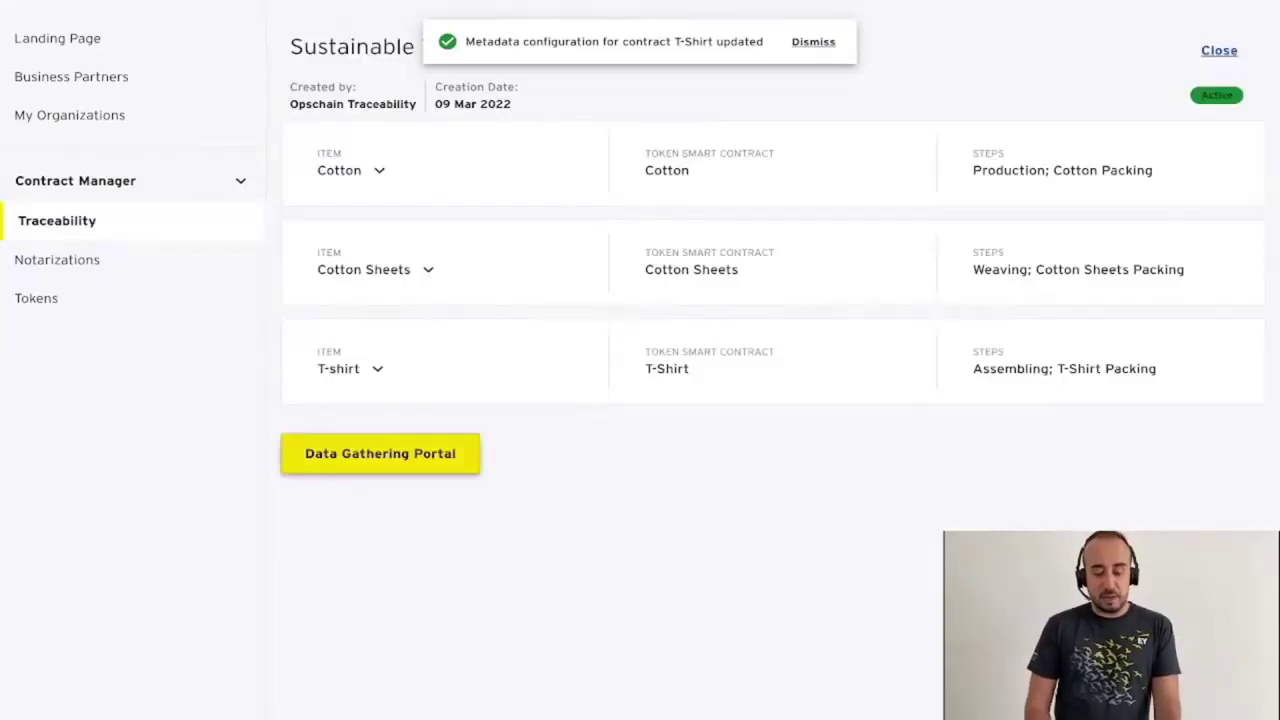
{"action": "scroll", "coordinate": [640, 360], "scroll_direction": "up", "scroll_amount": 1}
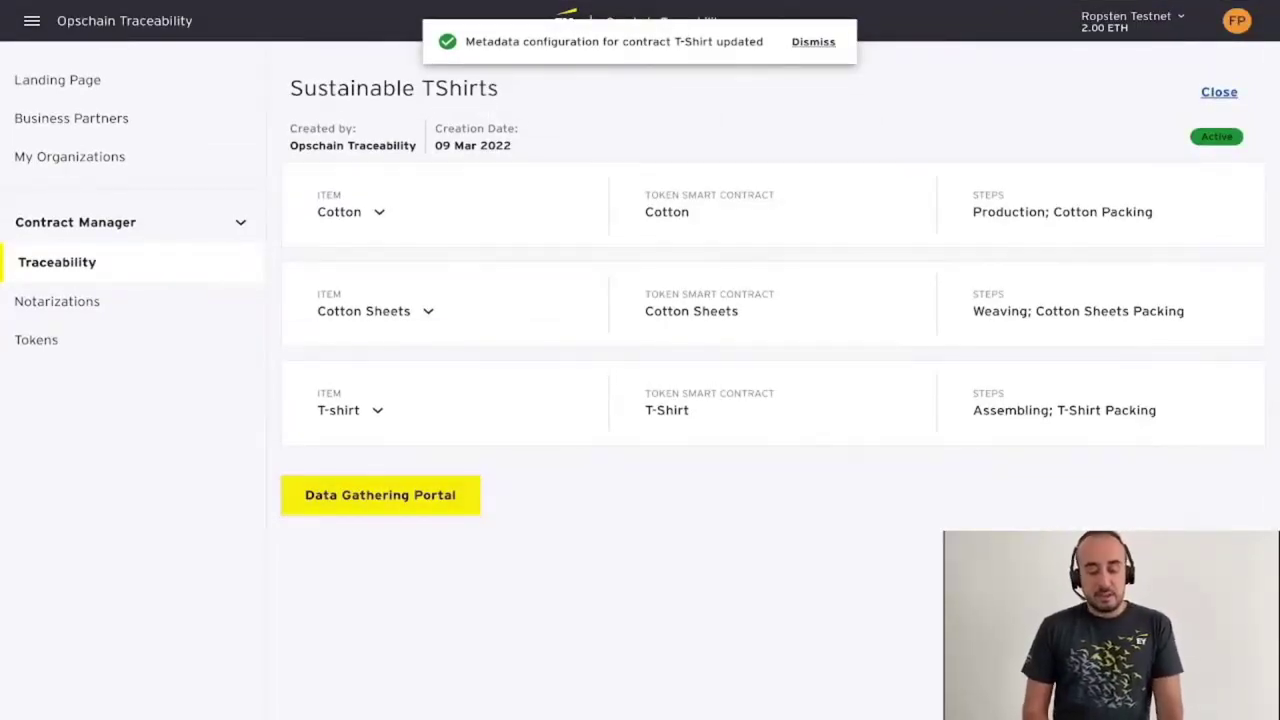
{"action": "left_click", "coordinate": [380, 495]}
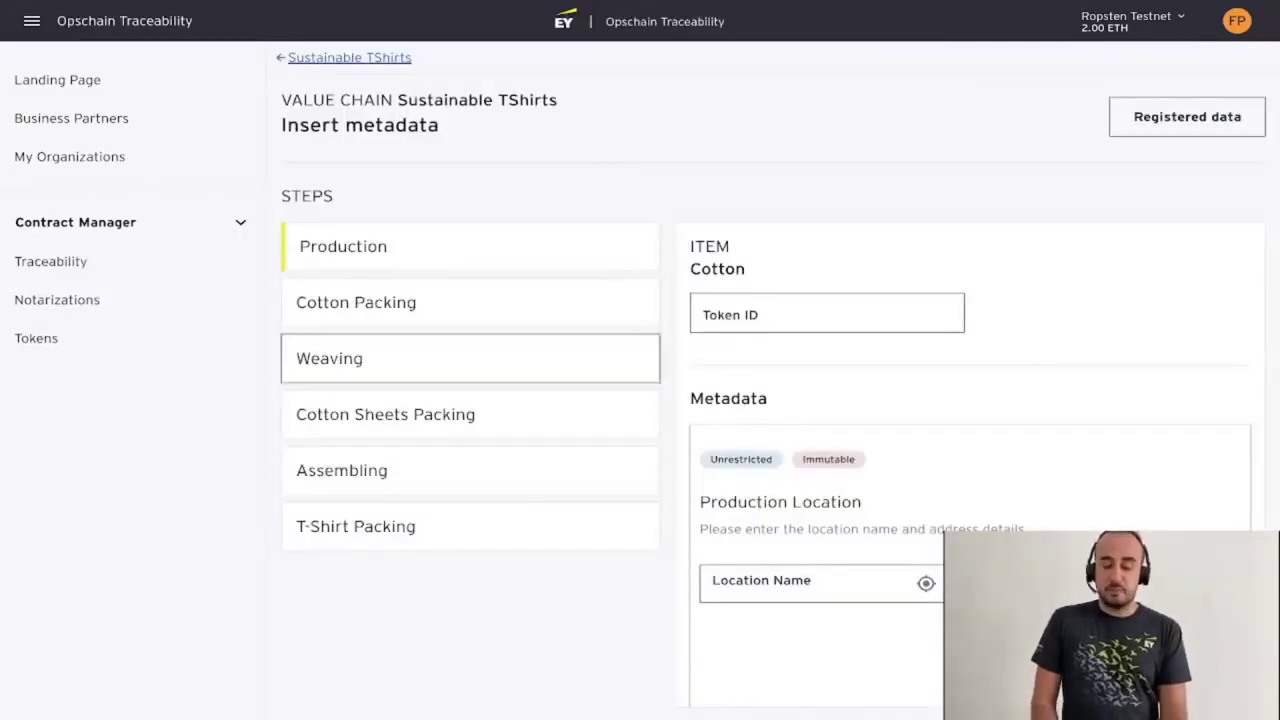
For the Cotton item's Production step, enter token ID 12345 and the Production Location name Warehouse
{"action": "left_click", "coordinate": [826, 314]}
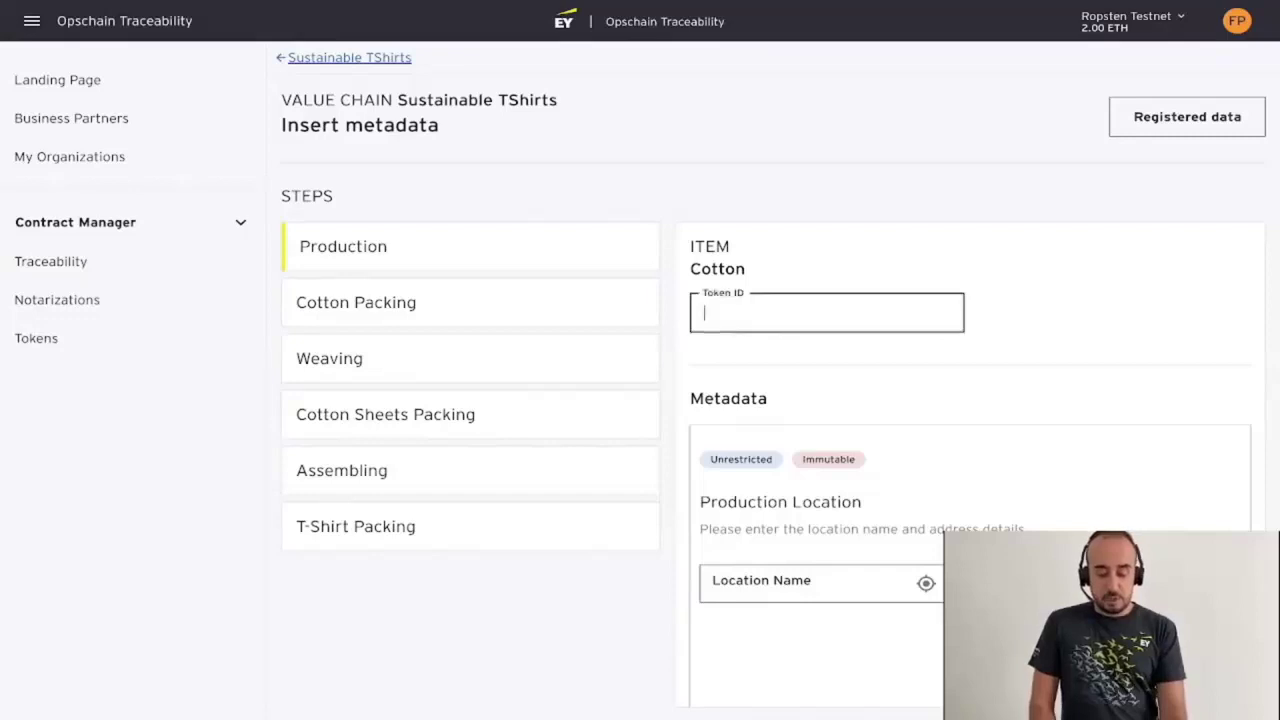
{"action": "type", "text": "12345"}
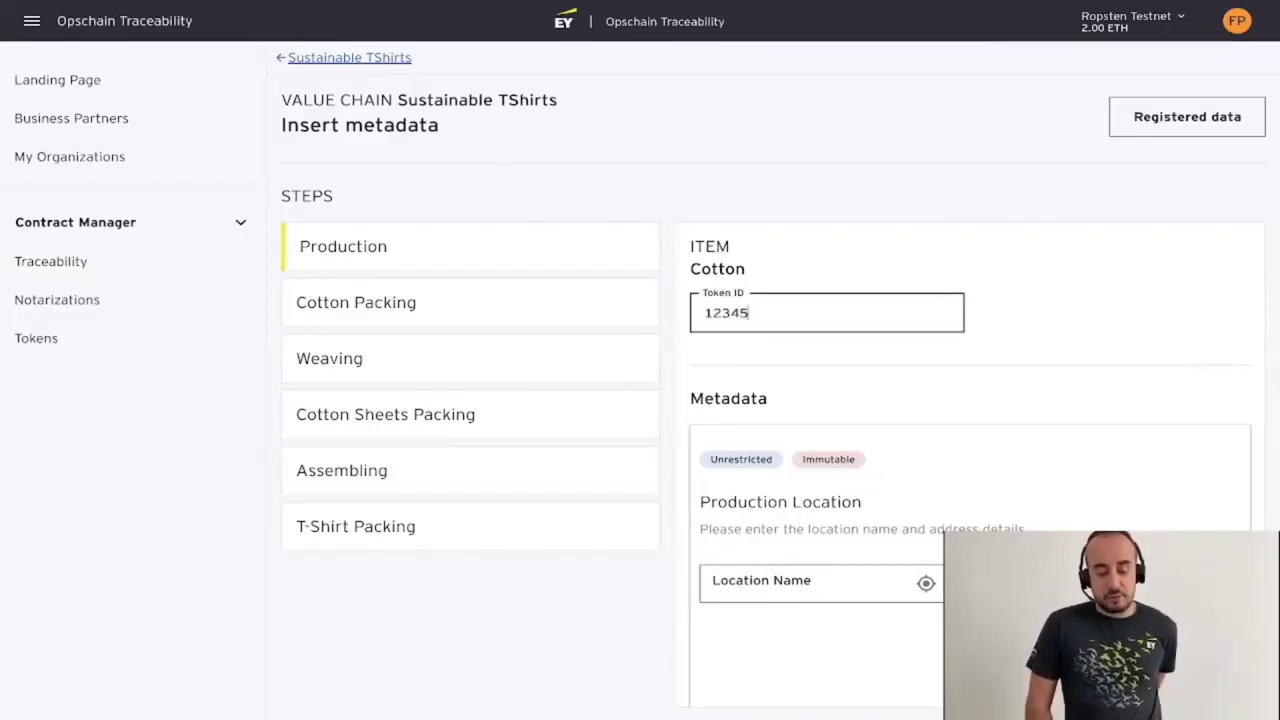
{"action": "key", "text": "Tab"}
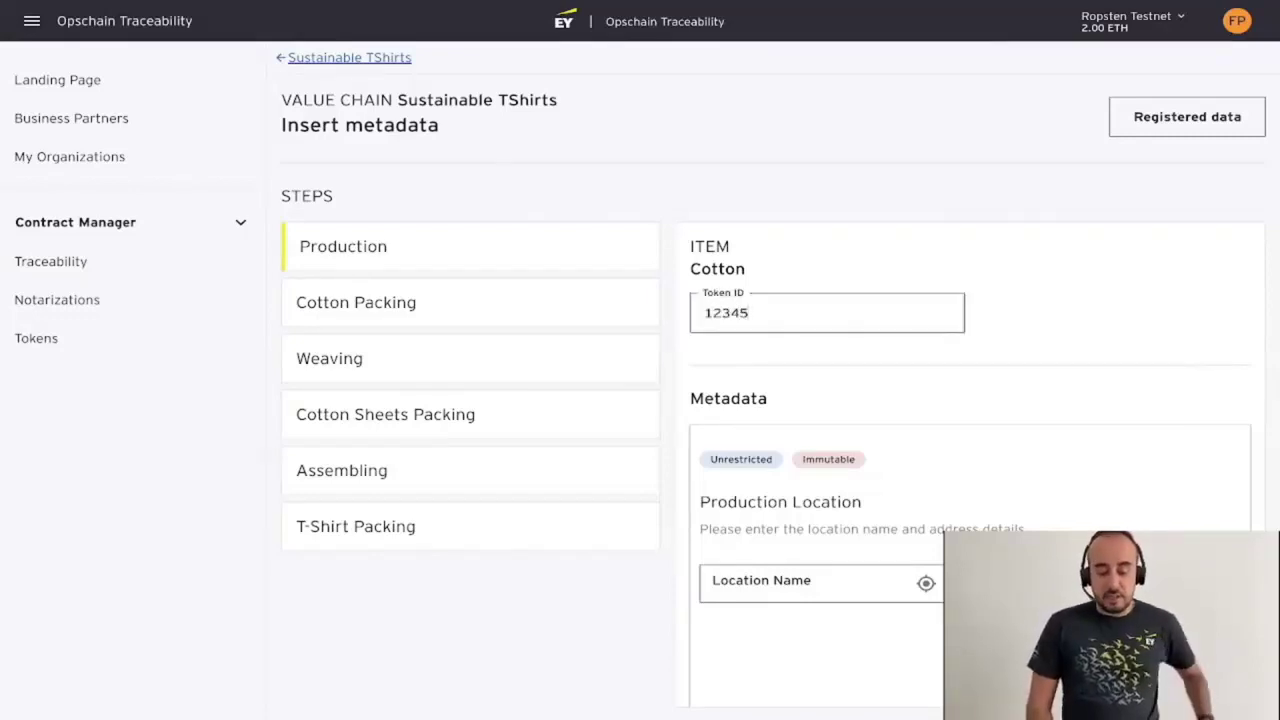
{"action": "scroll", "coordinate": [926, 521], "scroll_direction": "down", "scroll_amount": 1}
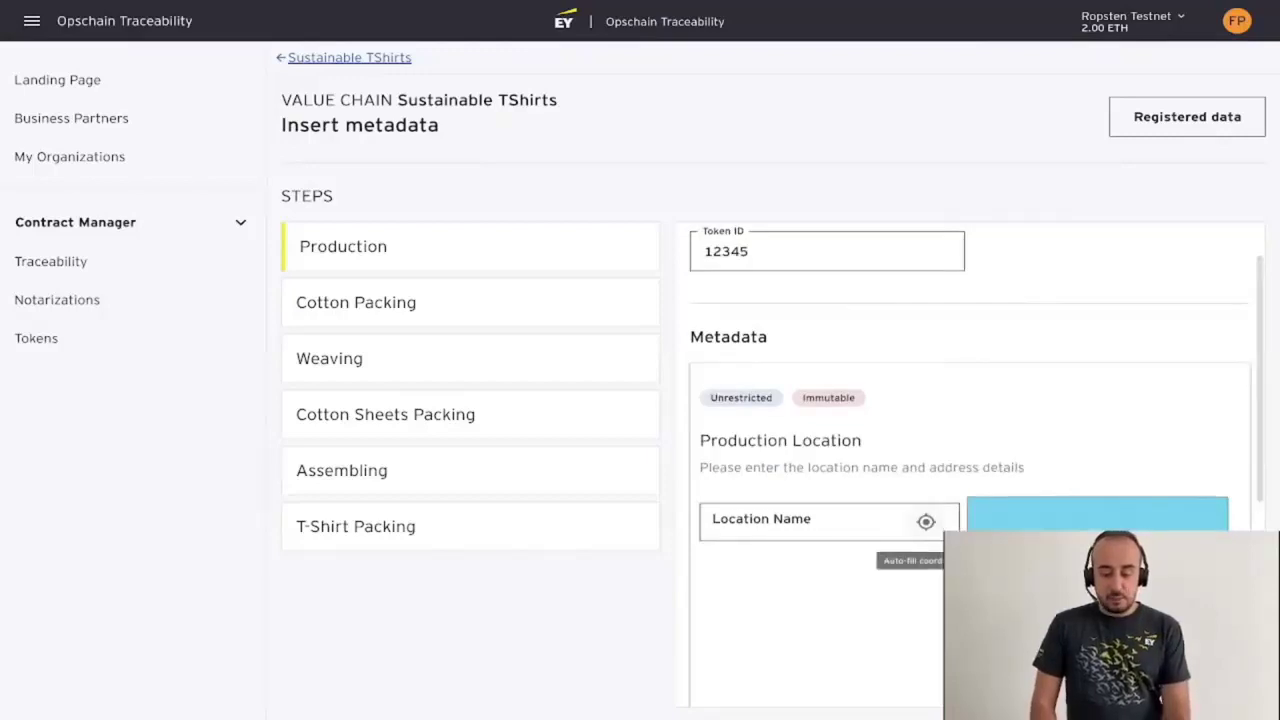
{"action": "scroll", "coordinate": [976, 468], "scroll_direction": "down", "scroll_amount": 2}
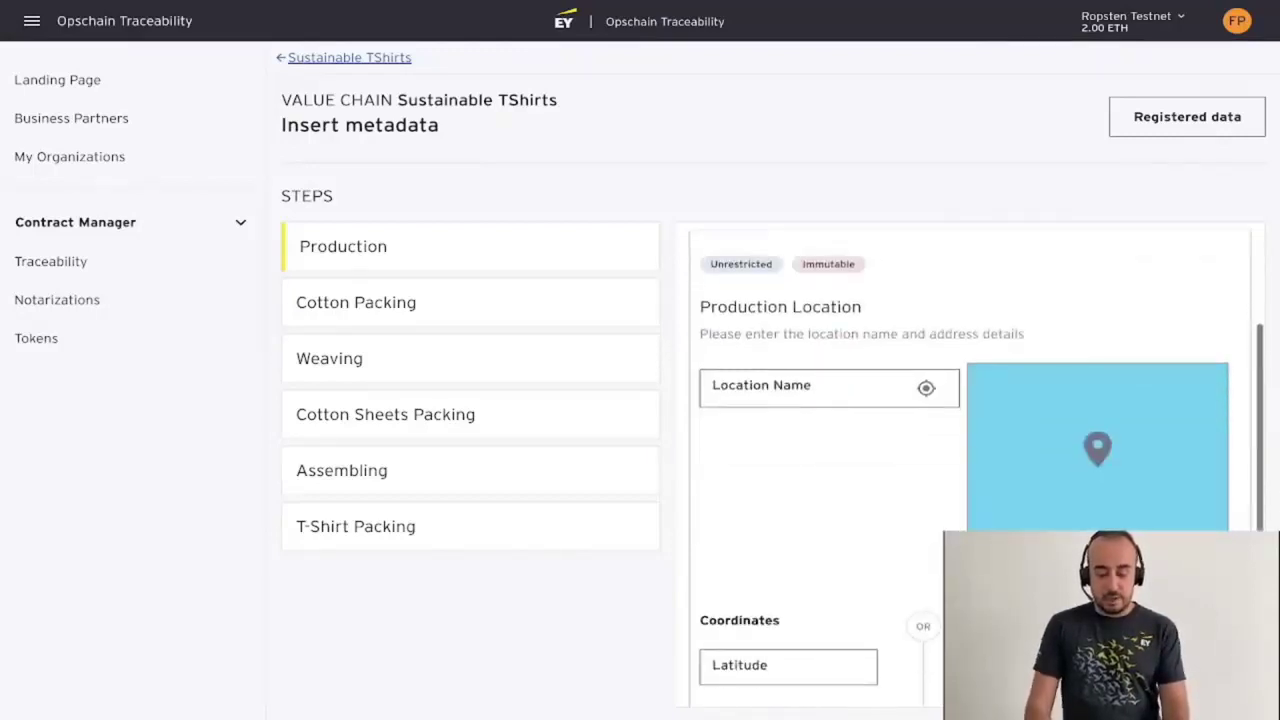
{"action": "left_click", "coordinate": [800, 388]}
{"action": "type", "text": "Warehouse"}
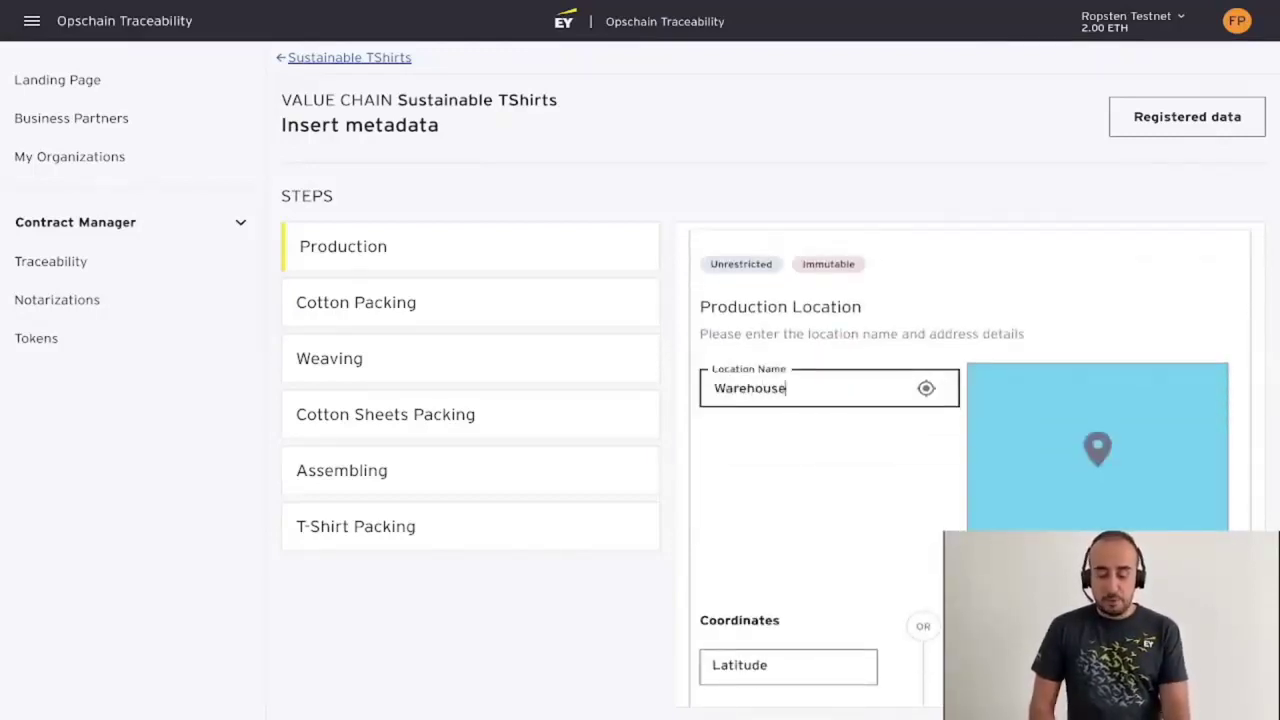
Set the Production Location coordinates to latitude 45 and longitude 9
{"action": "scroll", "coordinate": [860, 500], "scroll_direction": "down", "scroll_amount": 1}
{"action": "left_click", "coordinate": [788, 563]}
{"action": "type", "text": "45"}
{"action": "key", "text": "Tab"}
{"action": "type", "text": "9"}
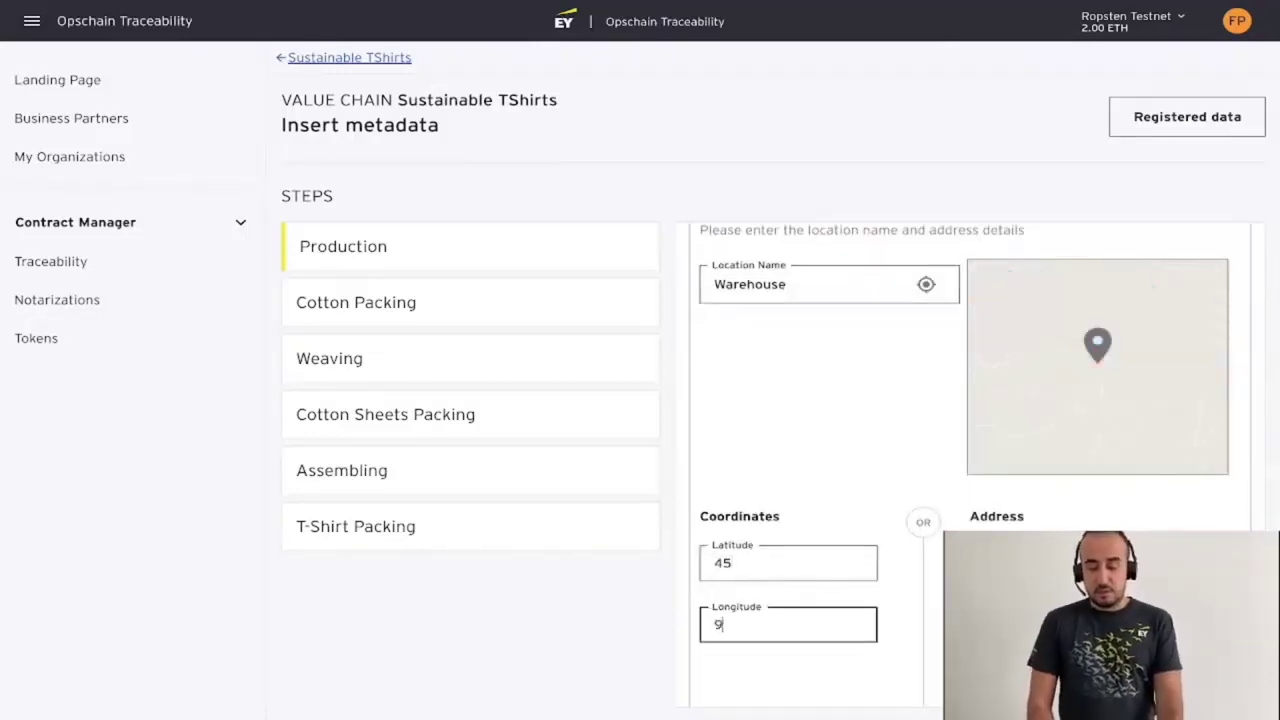
{"action": "key", "text": "Tab"}
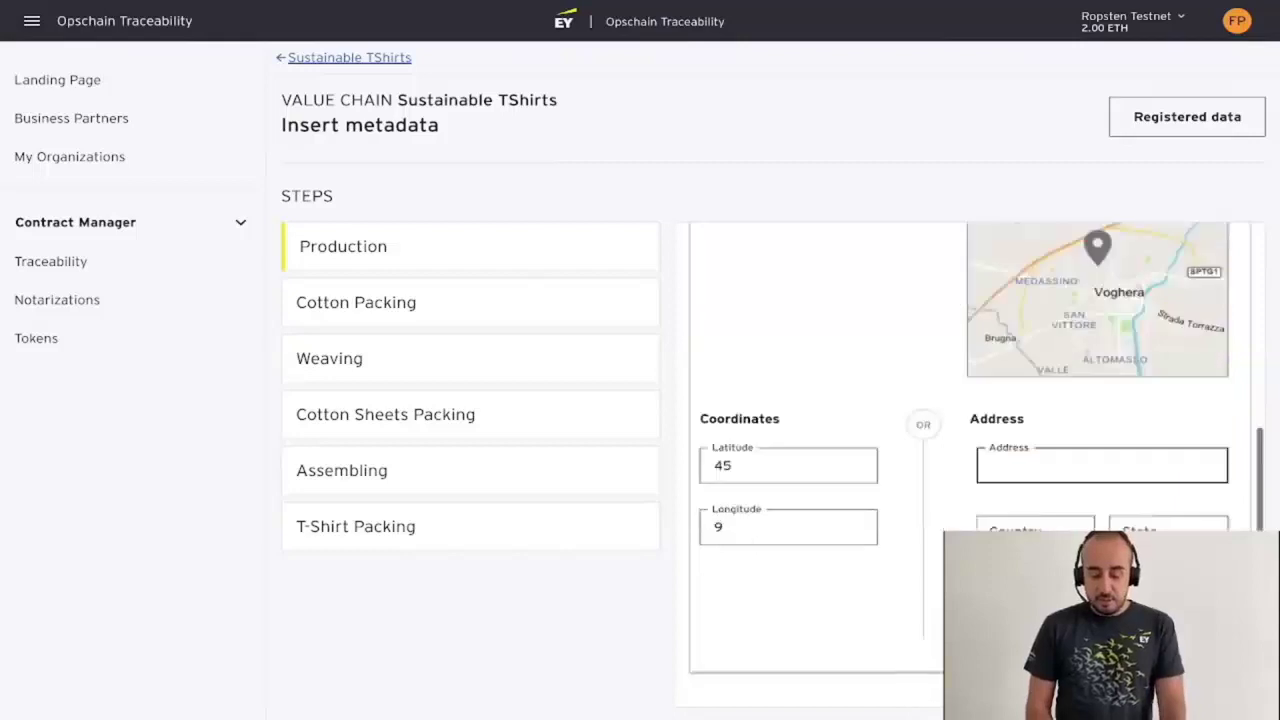
{"action": "key", "text": "Tab"}
Register the Cotton item's Production data on the blockchain
{"action": "left_click", "coordinate": [924, 627]}
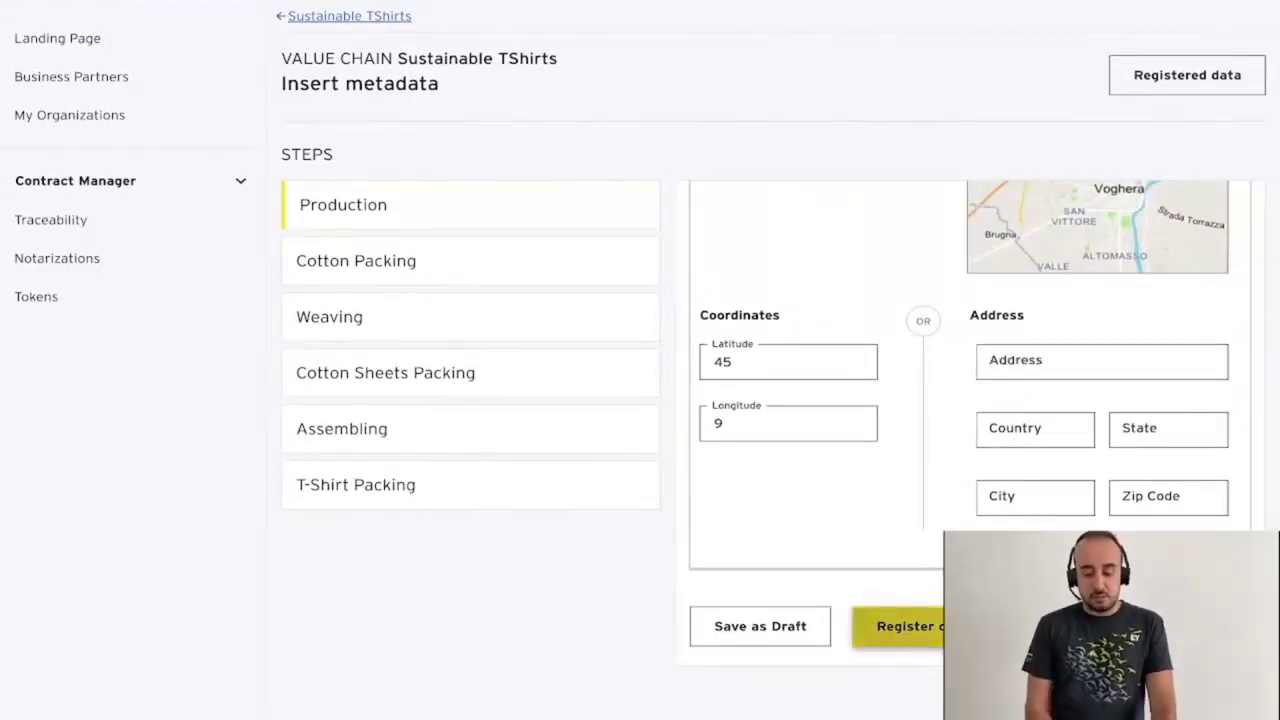
{"action": "left_click", "coordinate": [924, 627]}
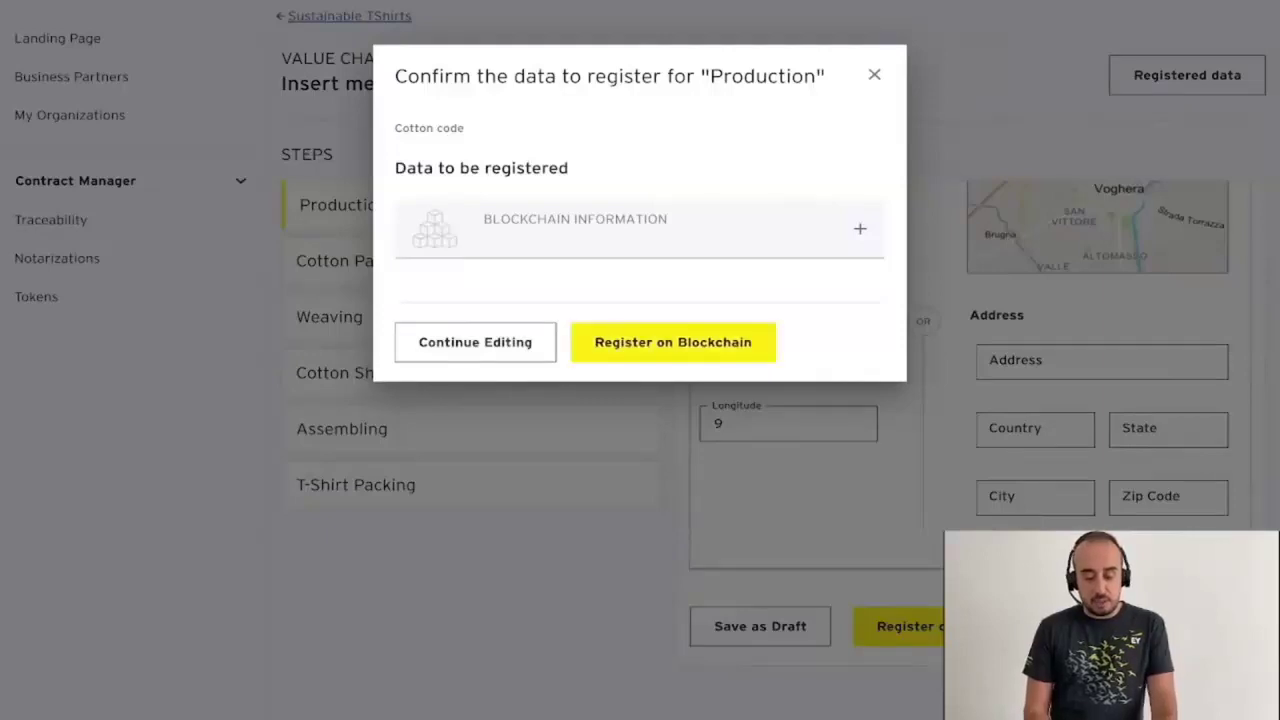
{"action": "left_click", "coordinate": [680, 342]}
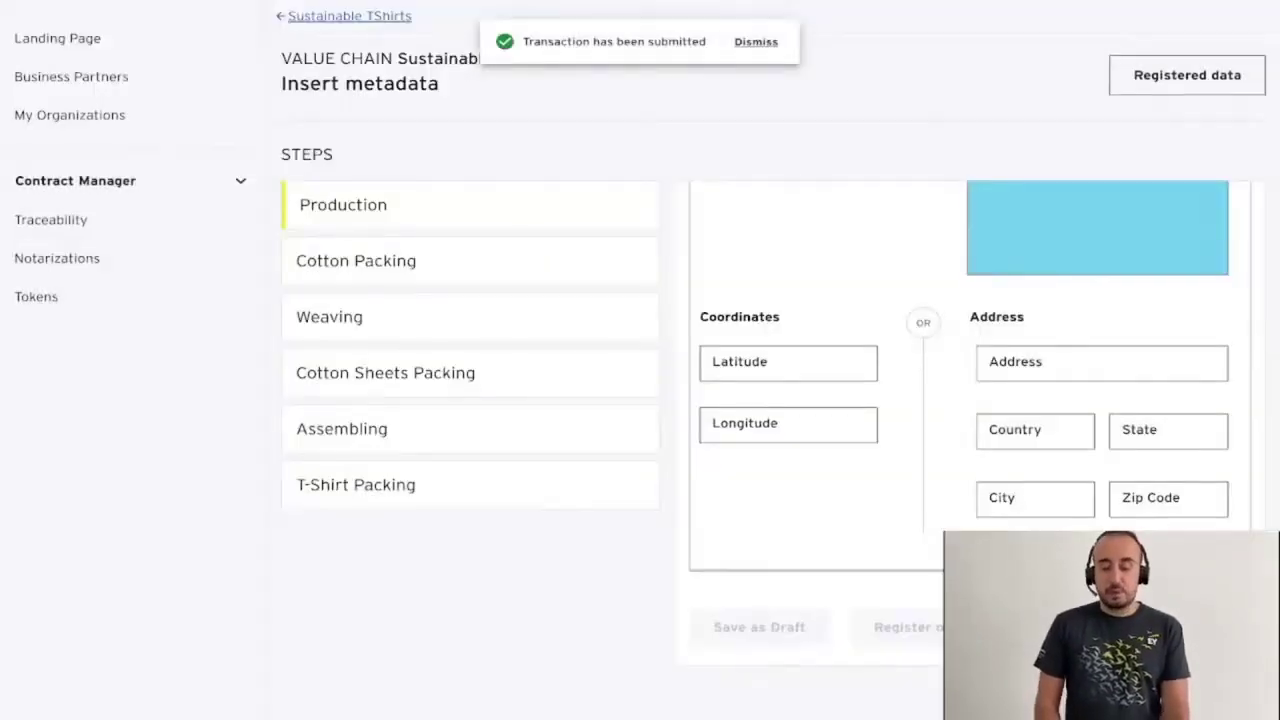
{"action": "scroll", "coordinate": [960, 372], "scroll_direction": "up", "scroll_amount": 3}
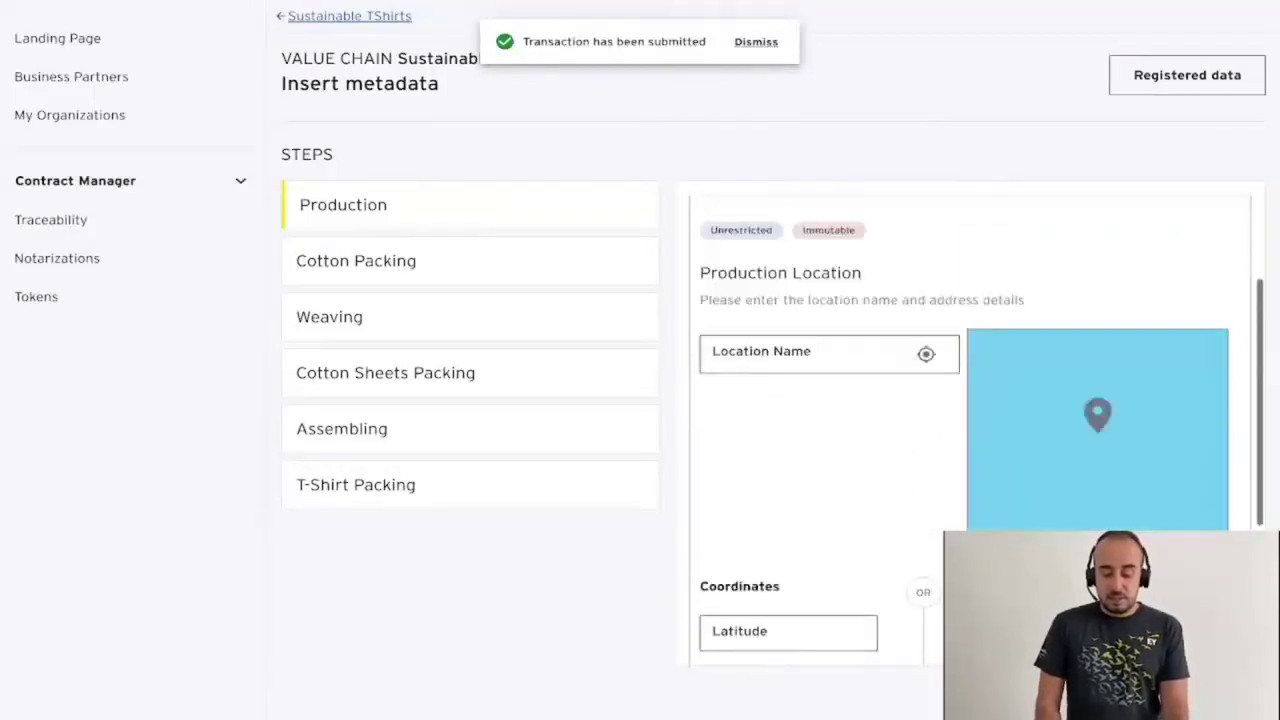
{"action": "scroll", "coordinate": [960, 372], "scroll_direction": "down", "scroll_amount": 3}
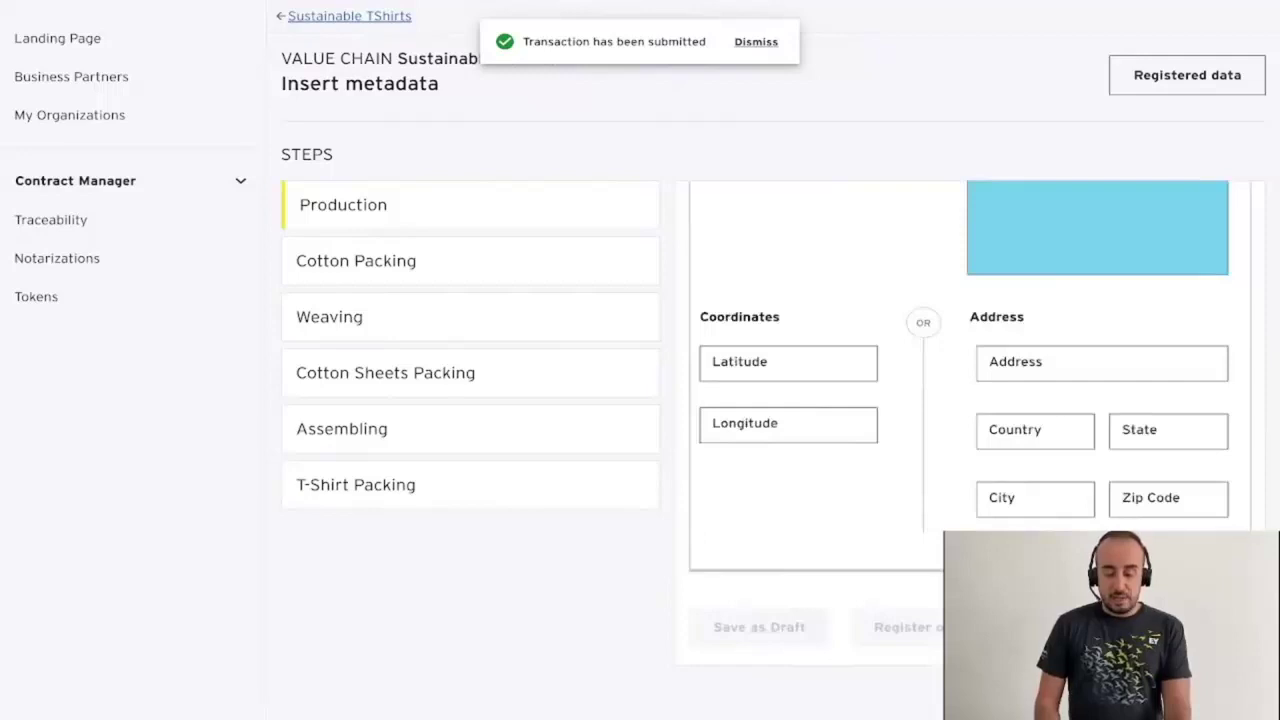
{"action": "scroll", "coordinate": [960, 400], "scroll_direction": "up", "scroll_amount": 5}
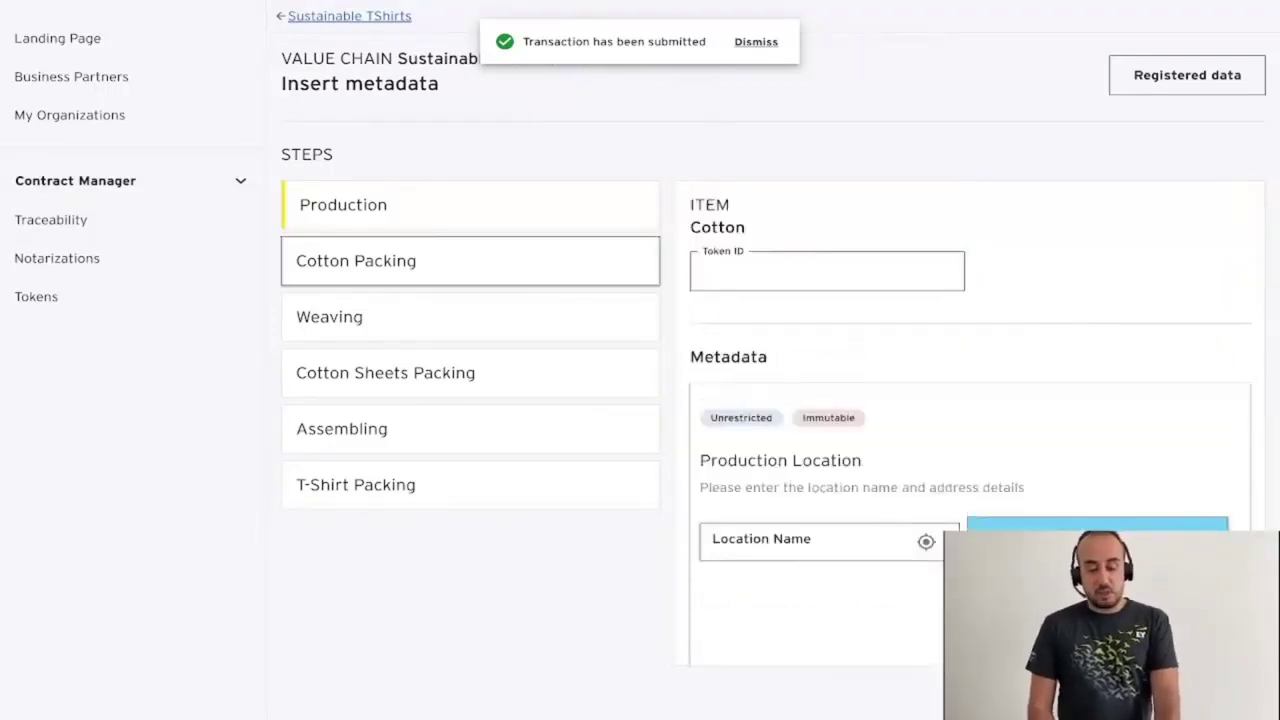
For the Cotton Packing step, select token ID 12345, set the package weight to 1000 Kg and register the data on the blockchain
{"action": "left_click", "coordinate": [470, 261]}
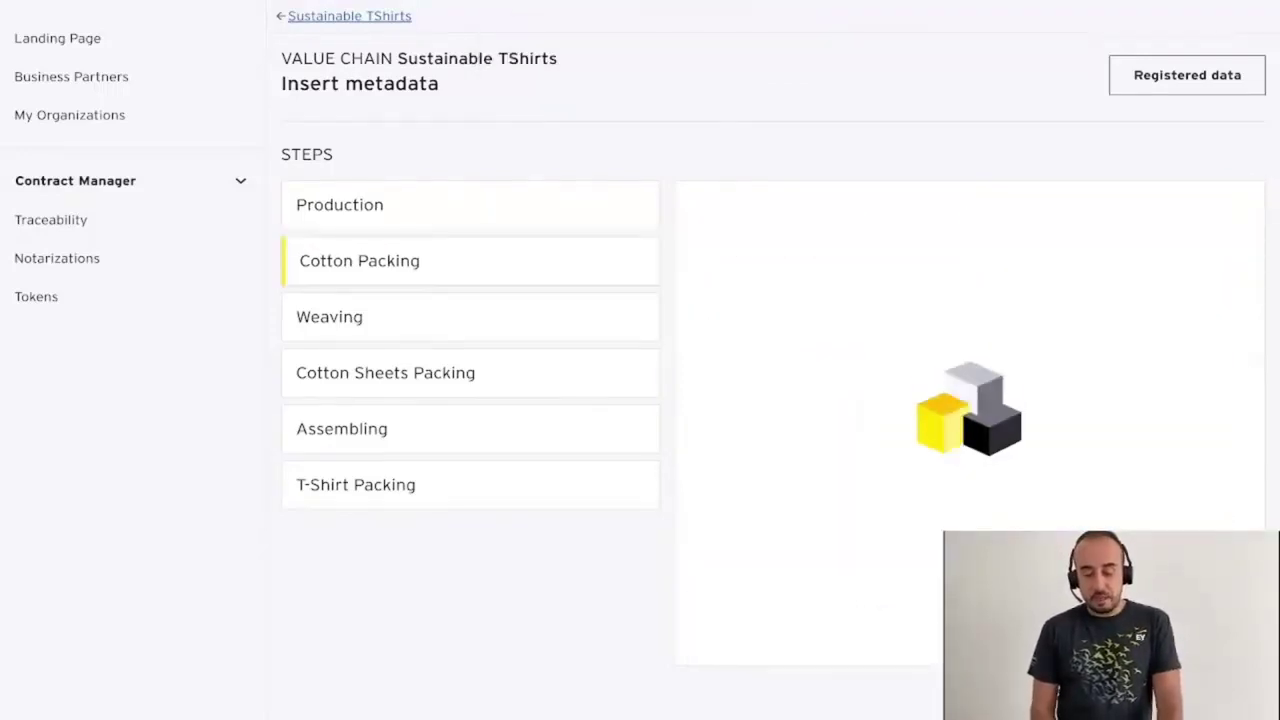
{"action": "left_click", "coordinate": [827, 271]}
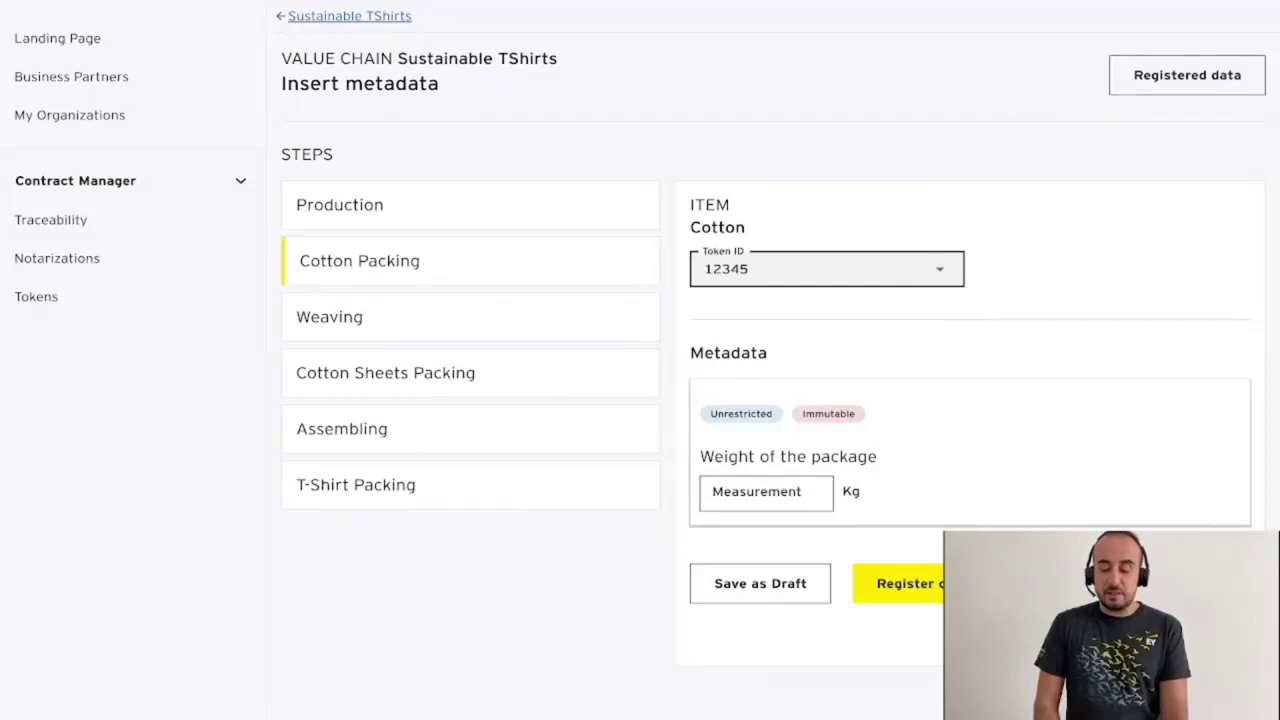
{"action": "scroll", "coordinate": [640, 360], "scroll_direction": "up", "scroll_amount": 1}
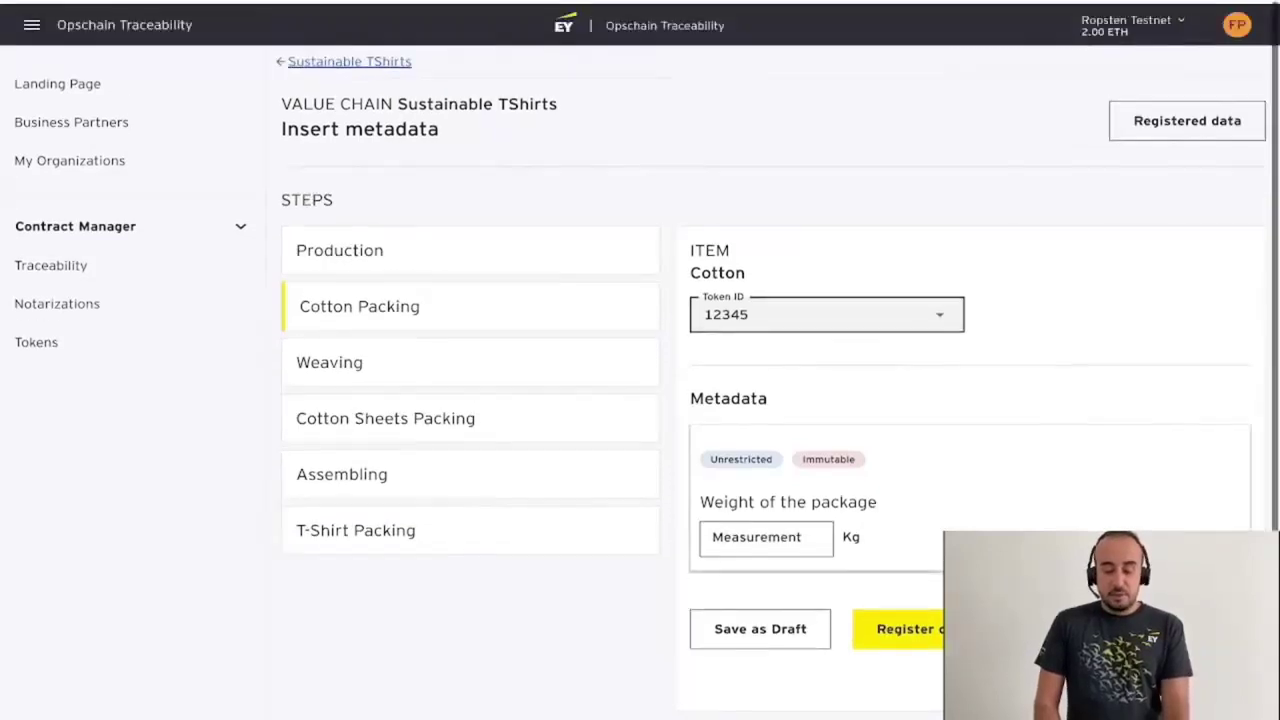
{"action": "scroll", "coordinate": [640, 360], "scroll_direction": "down", "scroll_amount": 1}
{"action": "left_click", "coordinate": [766, 492]}
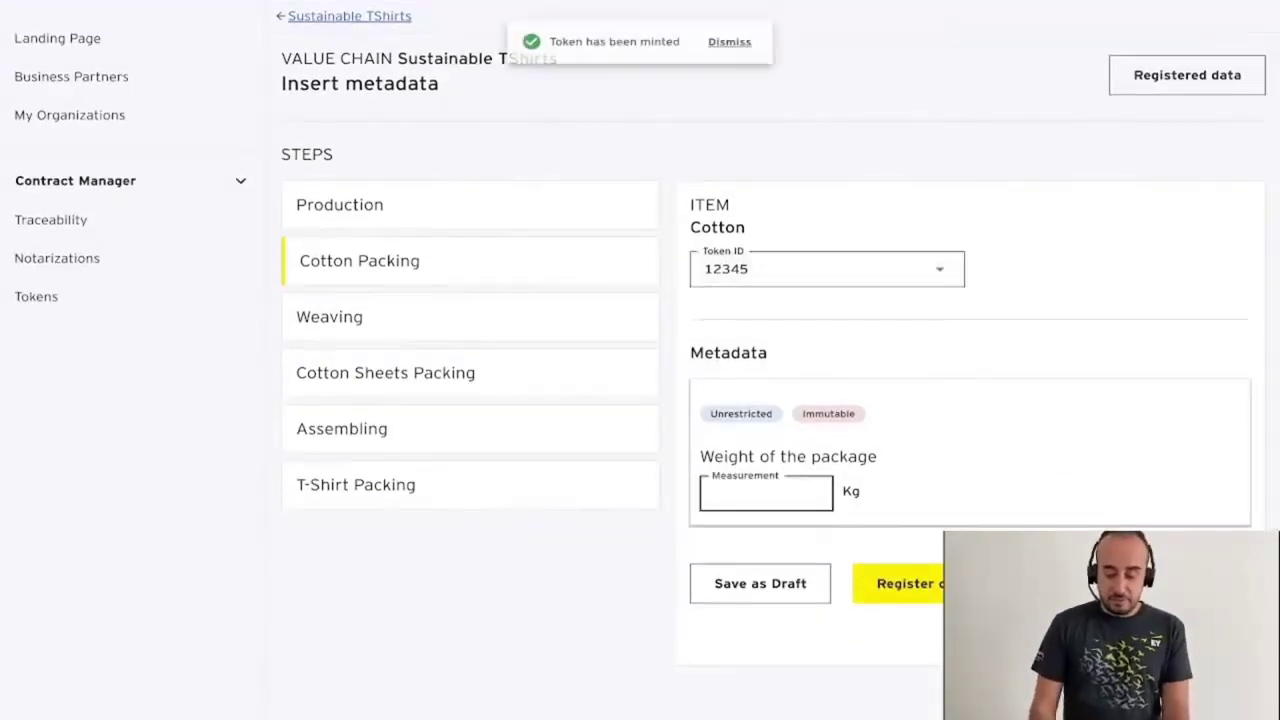
{"action": "type", "text": "100"}
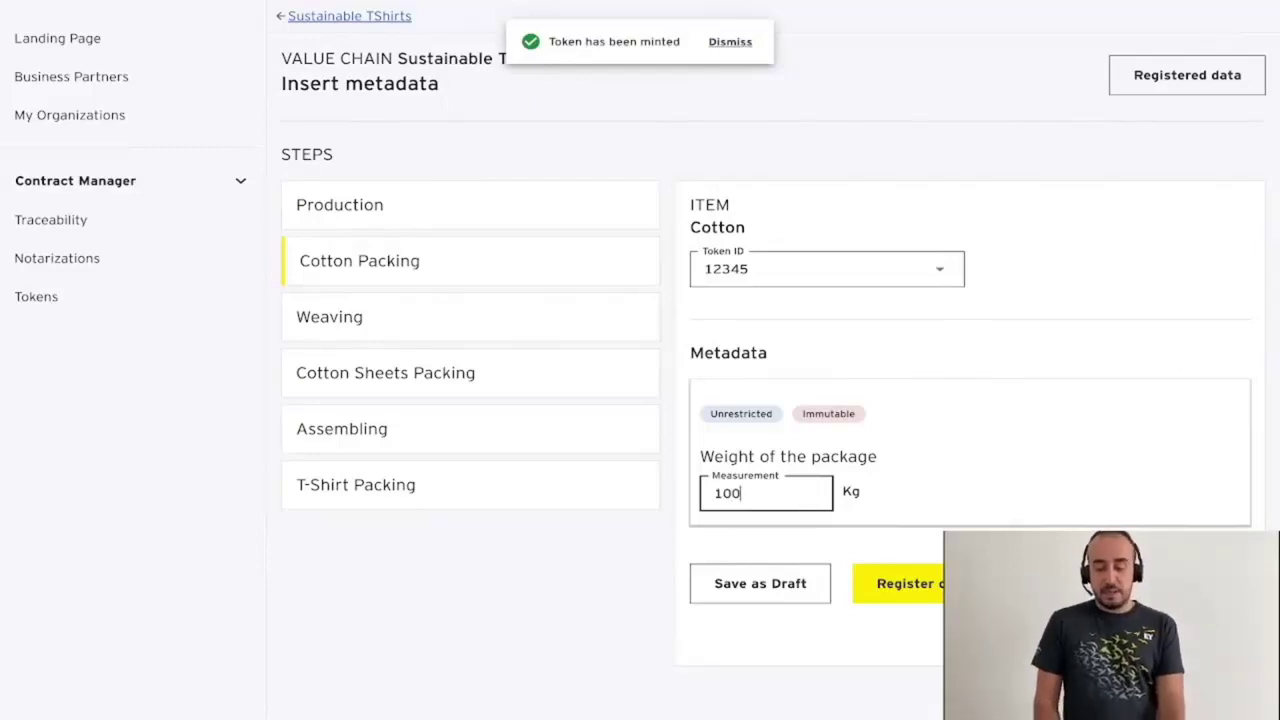
{"action": "type", "text": "0"}
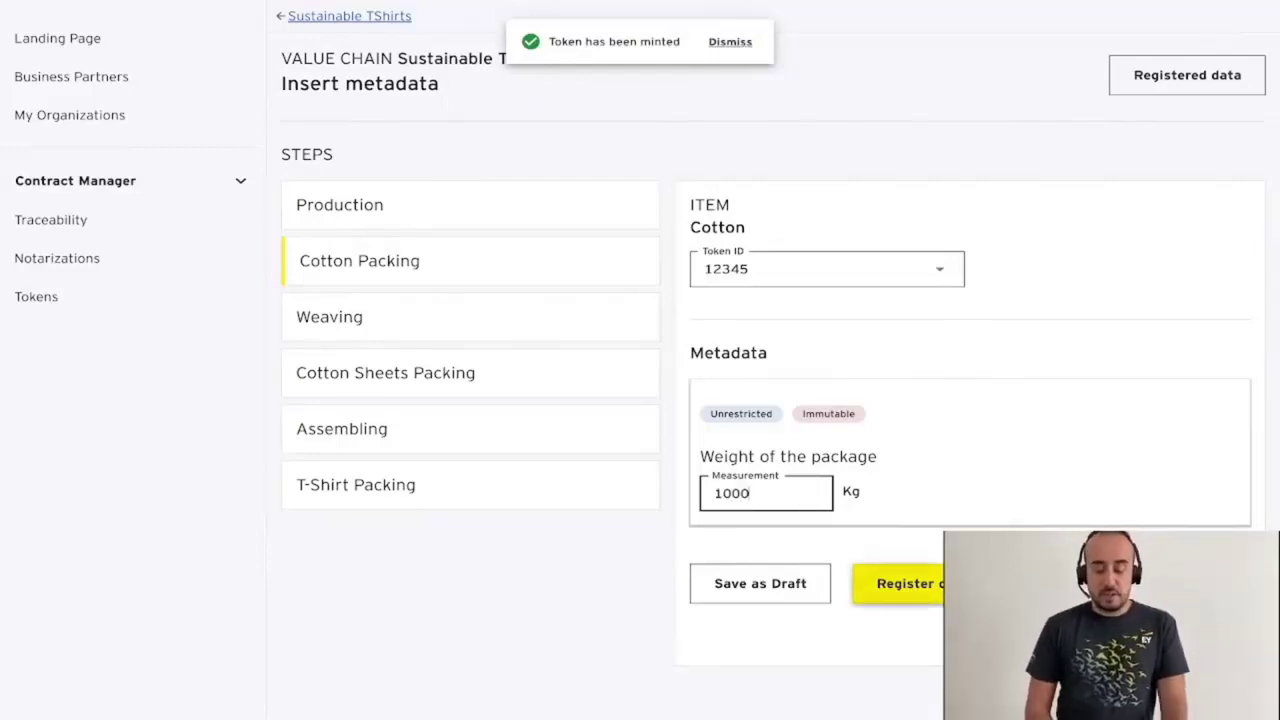
{"action": "left_click", "coordinate": [930, 586]}
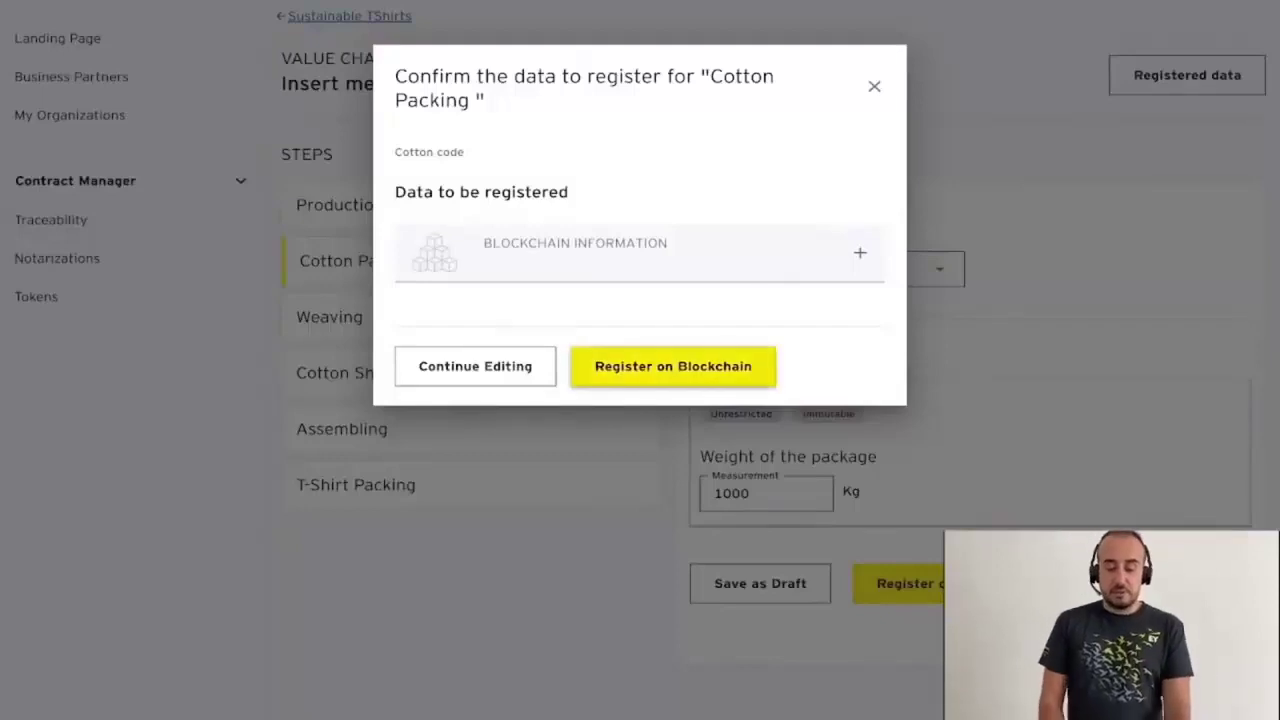
{"action": "left_click", "coordinate": [653, 366]}
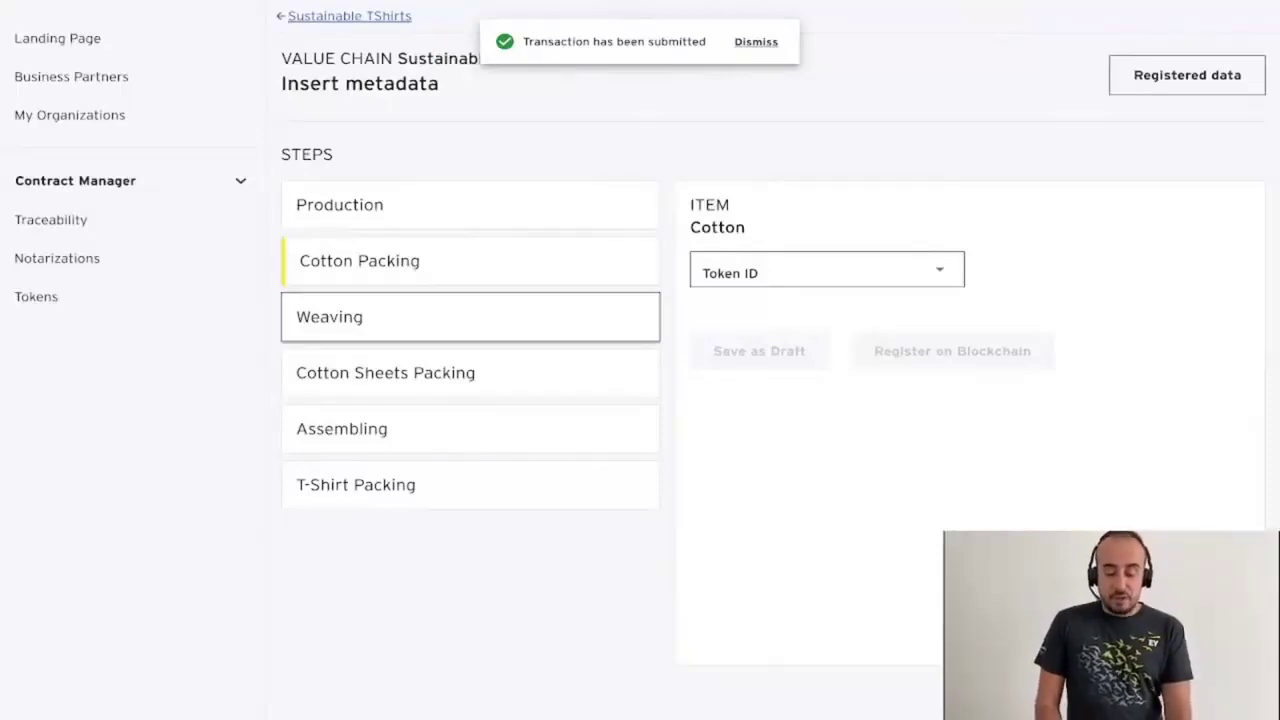
For the Weaving step, enter Cotton Sheets token ID 6565 and select dependent Cotton token 12345
{"action": "left_click", "coordinate": [470, 317]}
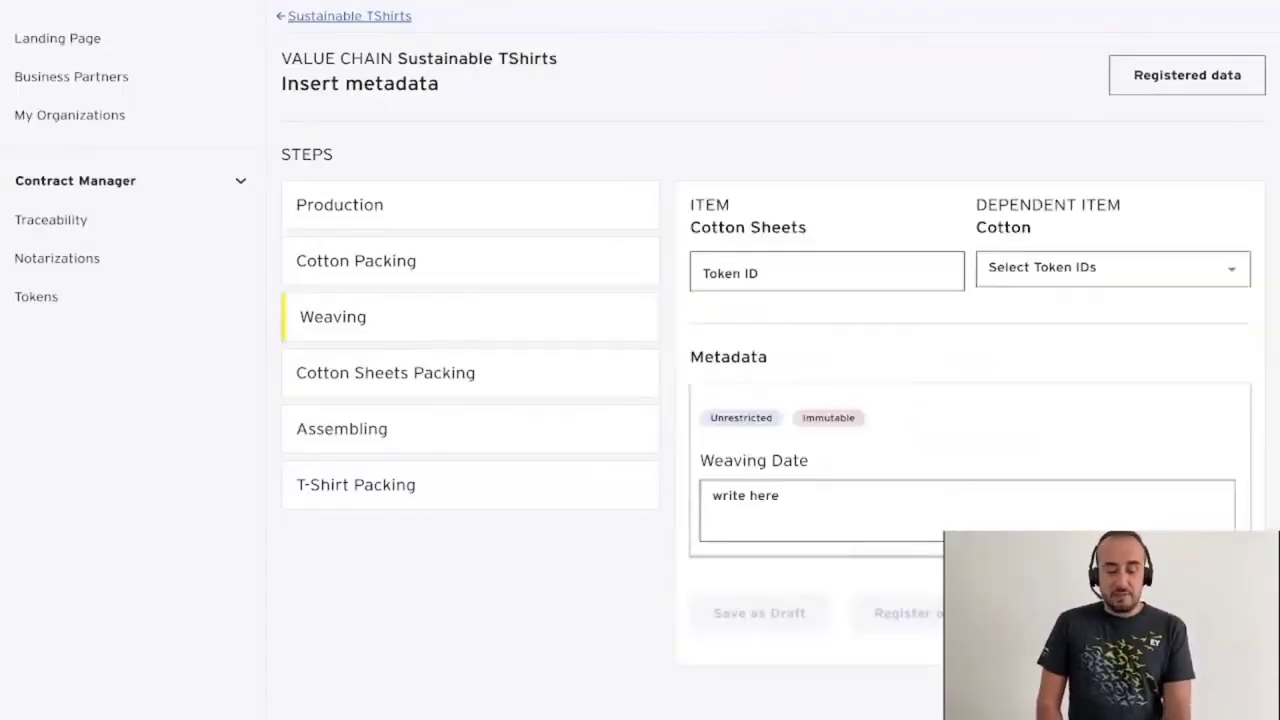
{"action": "left_click", "coordinate": [827, 270]}
{"action": "key", "text": "Down"}
{"action": "key", "text": "Down"}
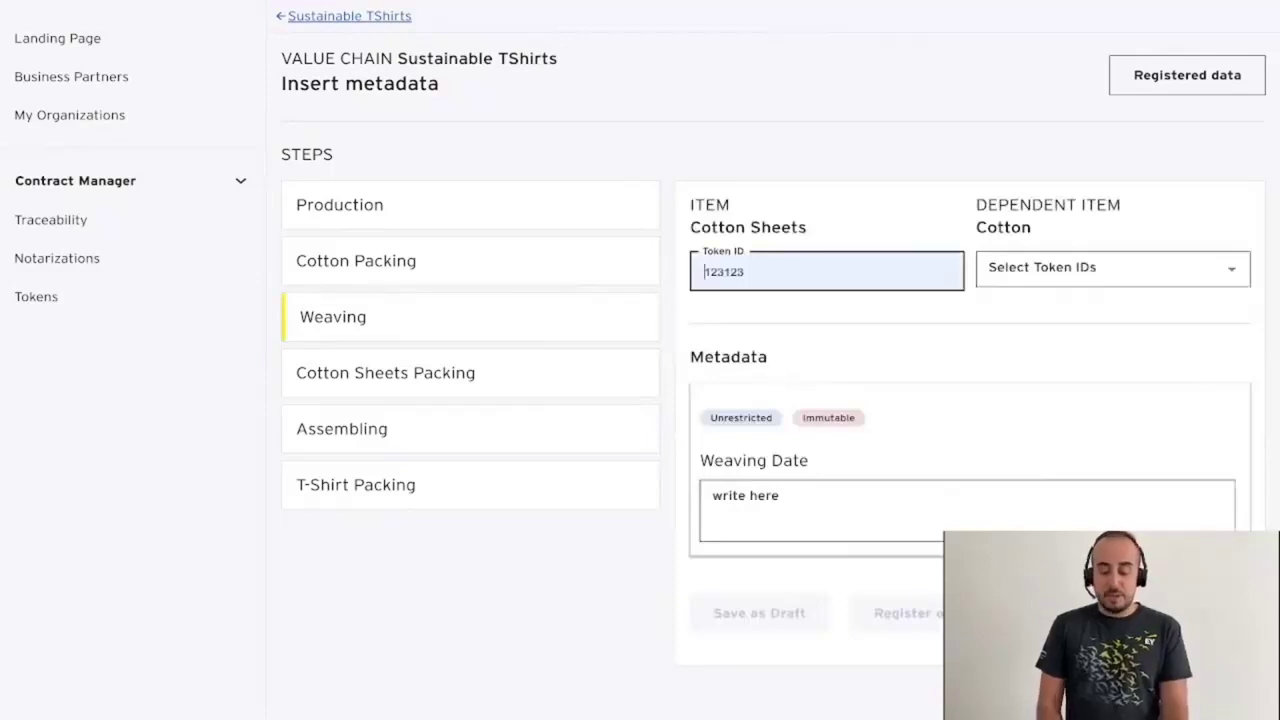
{"action": "key", "text": "Return"}
{"action": "left_click", "coordinate": [1112, 269]}
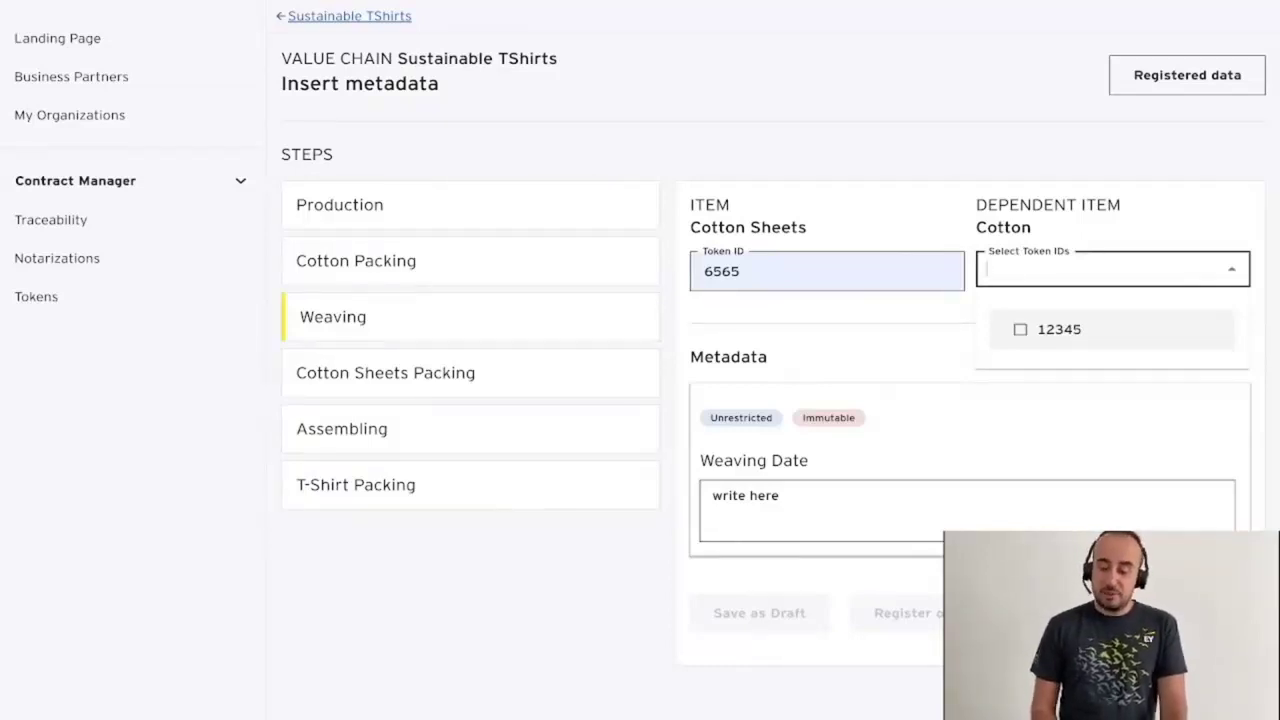
{"action": "left_click", "coordinate": [1059, 330]}
{"action": "left_click", "coordinate": [900, 357]}
Enter 14/3/2022 as the Weaving Date and register the Weaving data on the blockchain
{"action": "left_click", "coordinate": [806, 508]}
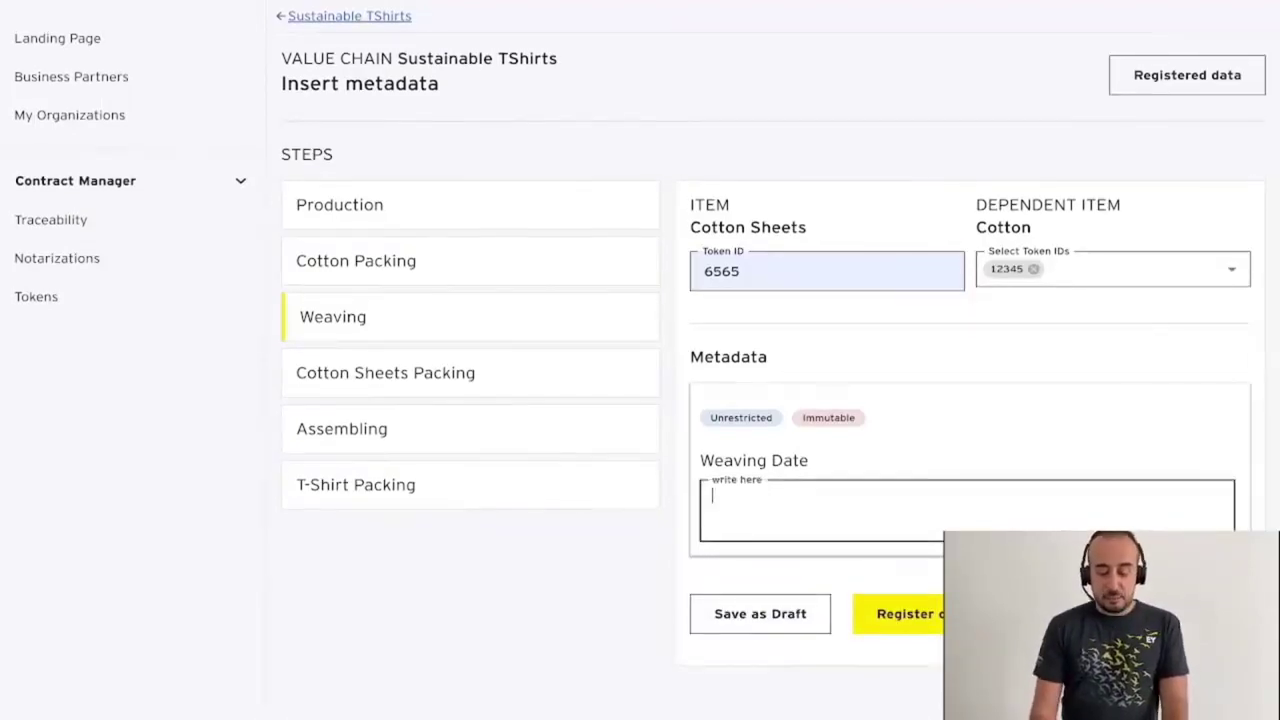
{"action": "type", "text": "8/3"}
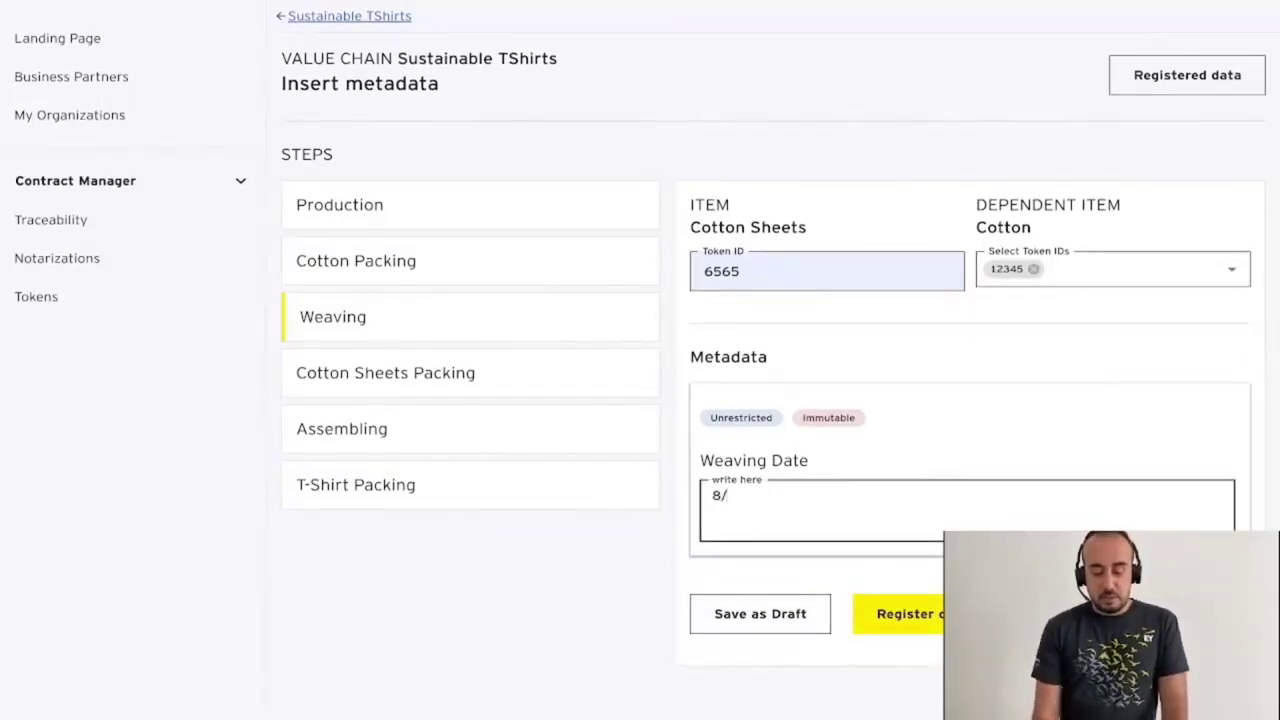
{"action": "key", "text": "BackSpace"}
{"action": "key", "text": "BackSpace"}
{"action": "key", "text": "BackSpace"}
{"action": "type", "text": "14/3/2022"}
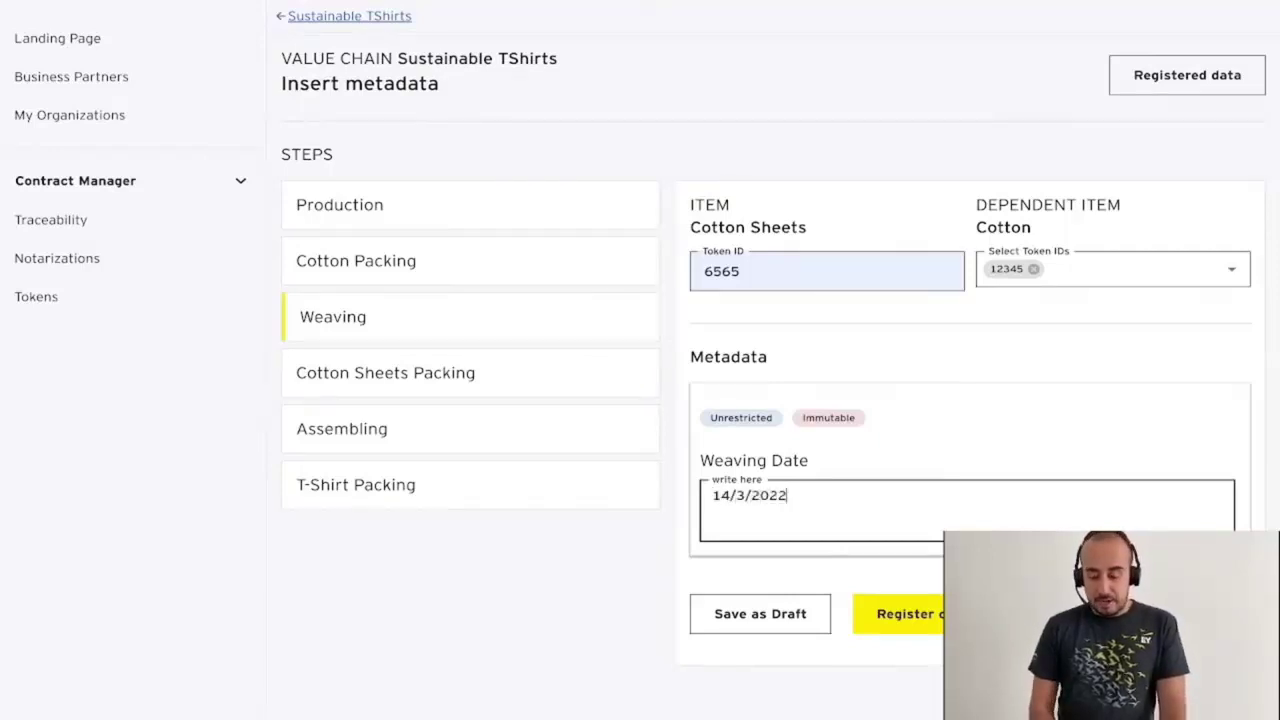
{"action": "key", "text": "Tab"}
{"action": "left_click", "coordinate": [905, 614]}
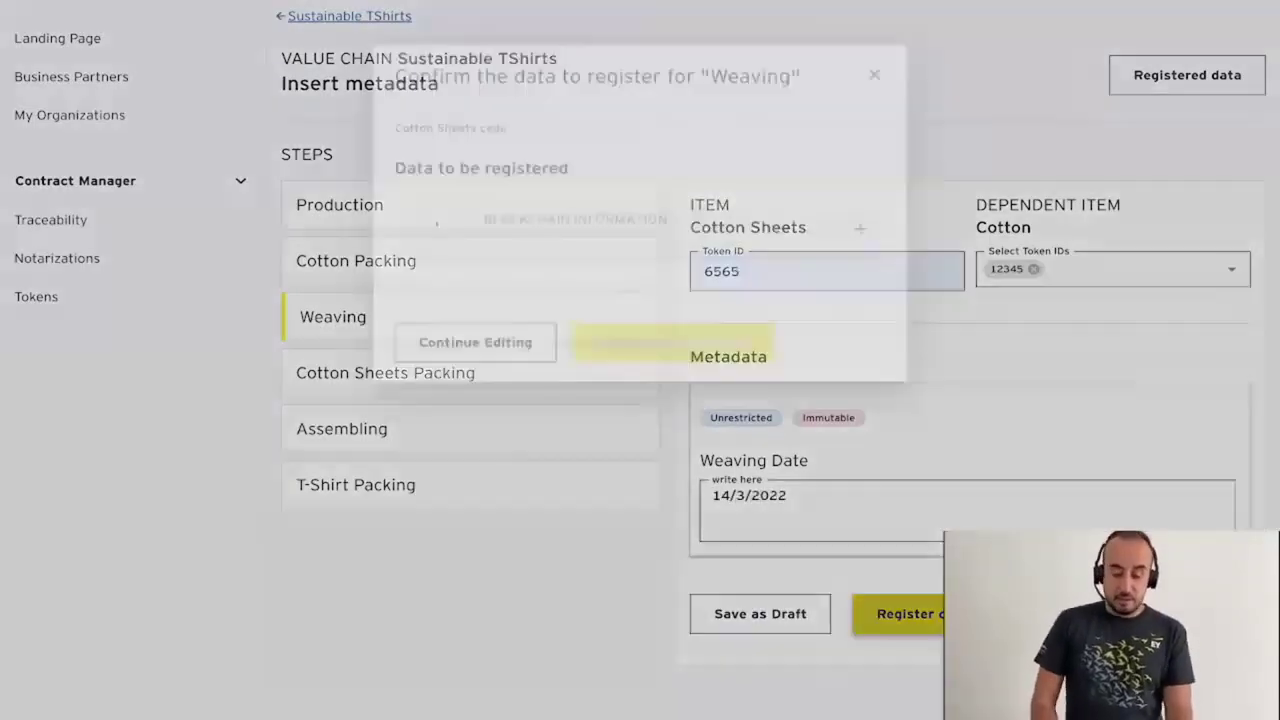
{"action": "left_click", "coordinate": [670, 342]}
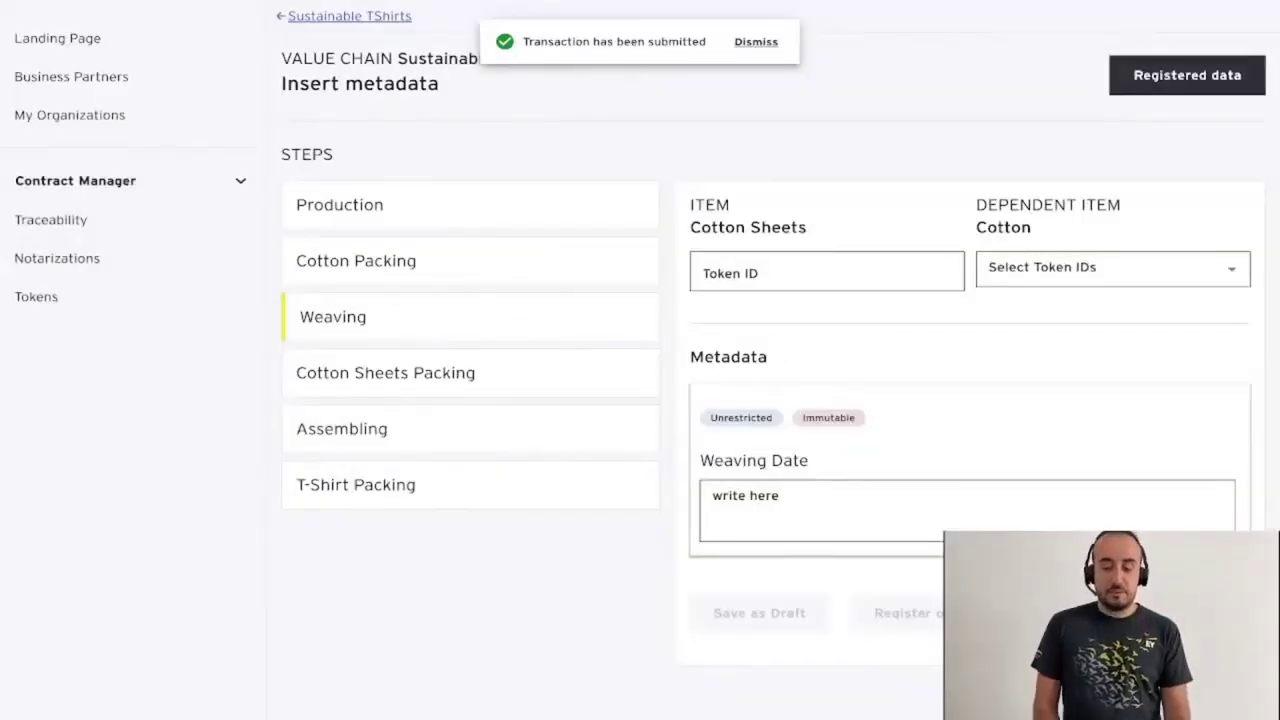
Review the value chain's registered data and examine the Cotton Packing transaction's decoded input data on Etherscan
{"action": "left_click", "coordinate": [1187, 75]}
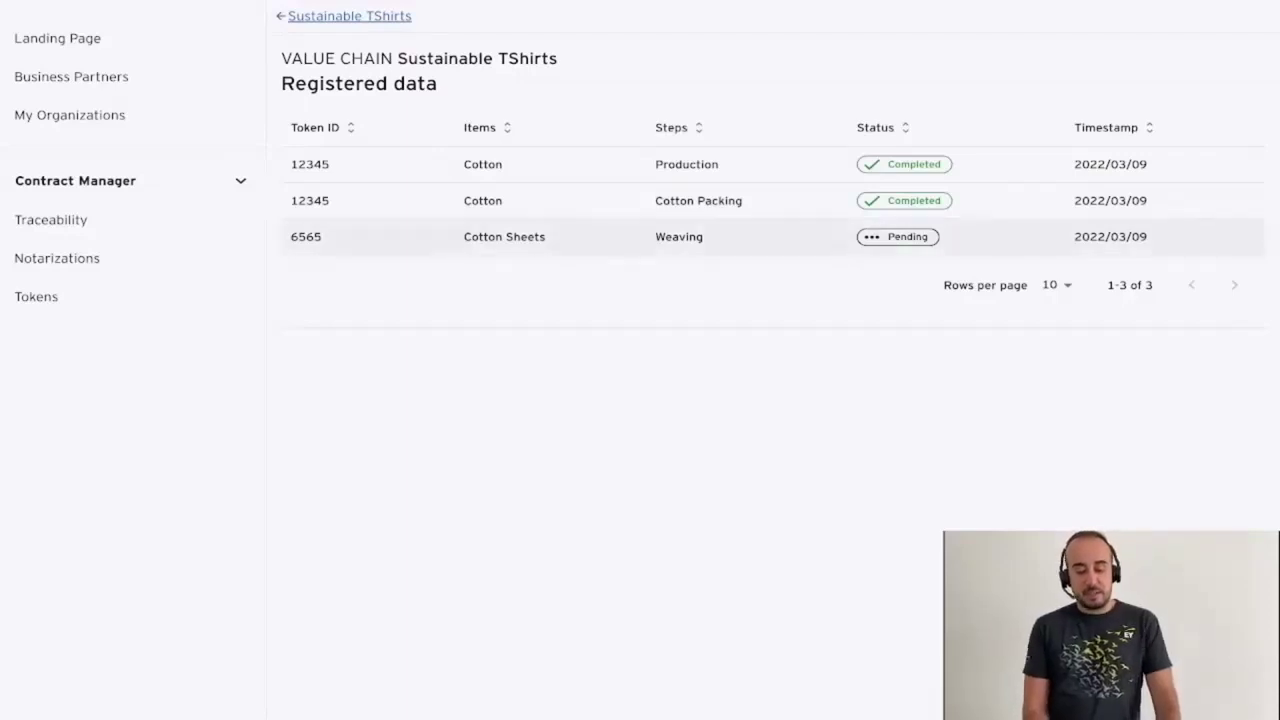
{"action": "left_click", "coordinate": [698, 201]}
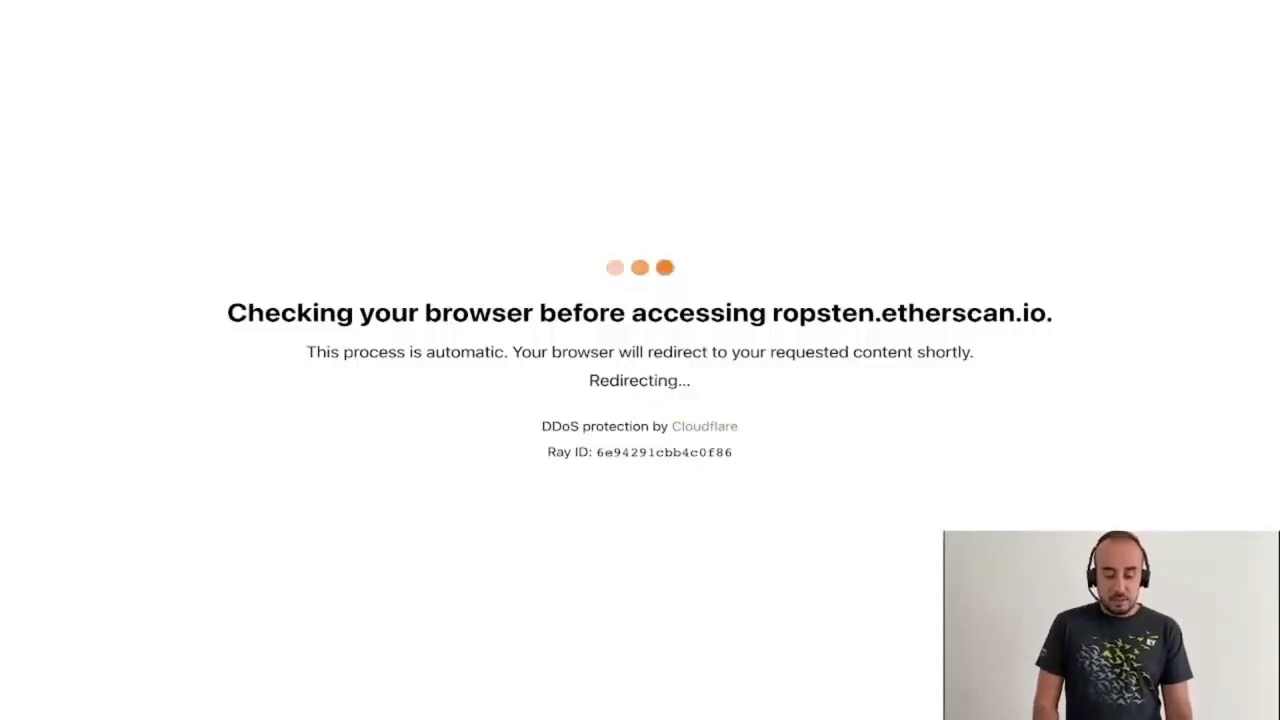
{"action": "scroll", "coordinate": [640, 360], "scroll_direction": "down", "scroll_amount": 1}
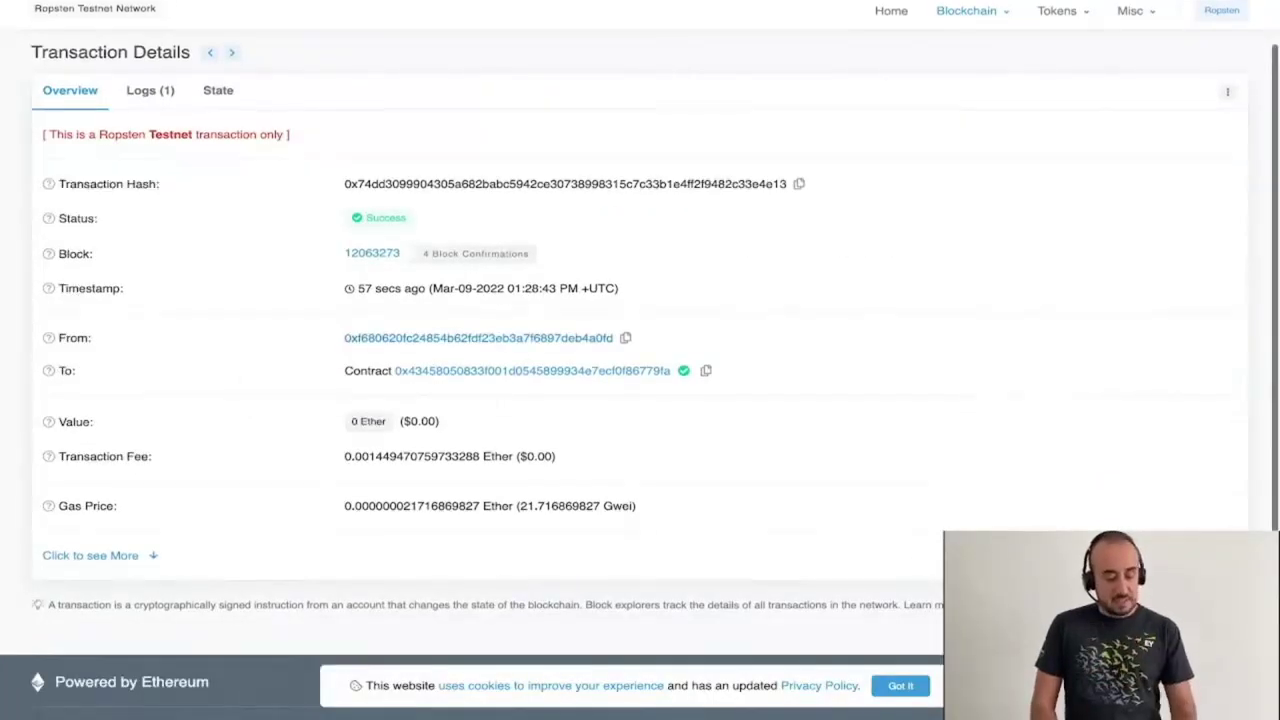
{"action": "left_click", "coordinate": [90, 555]}
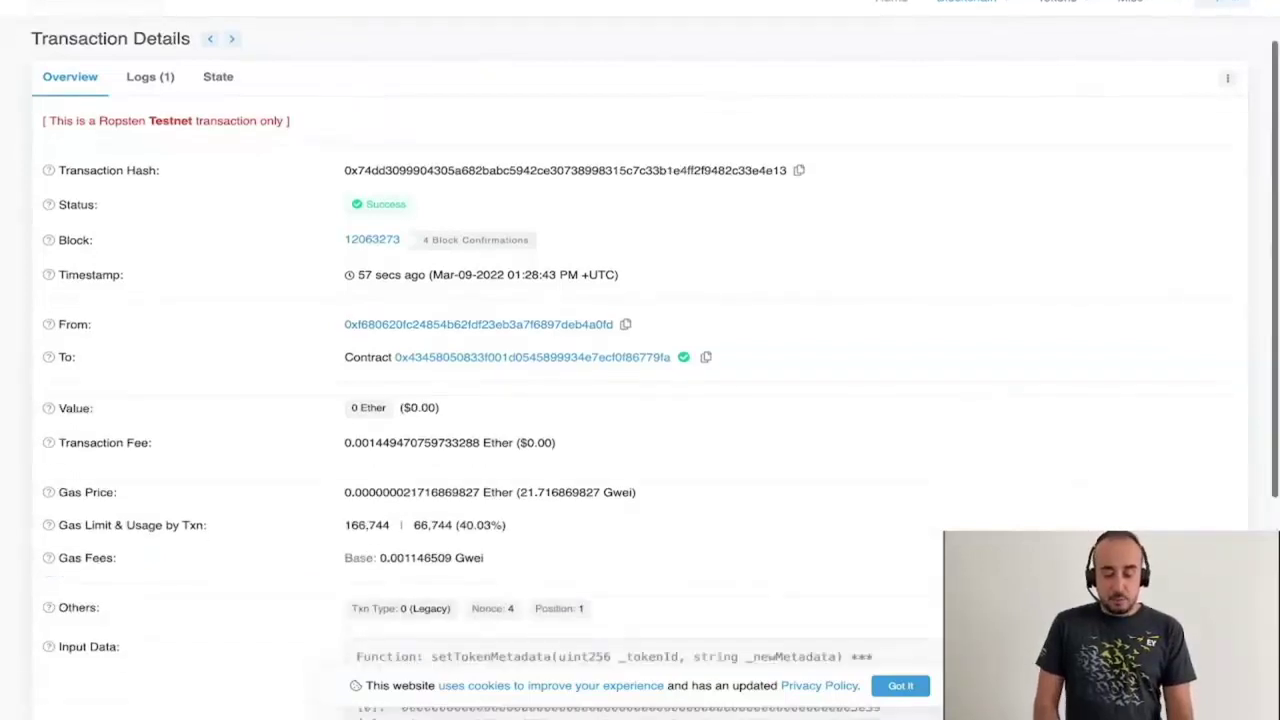
{"action": "scroll", "coordinate": [640, 360], "scroll_direction": "down", "scroll_amount": 5}
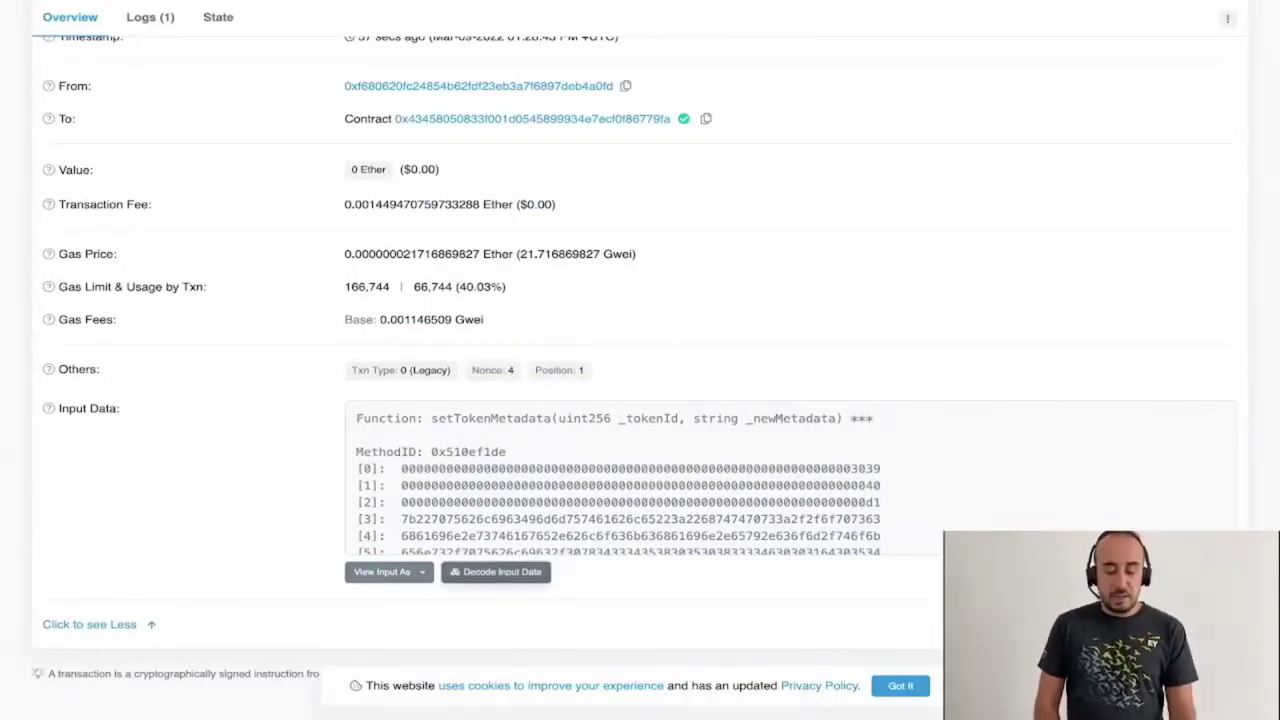
{"action": "left_click", "coordinate": [496, 571]}
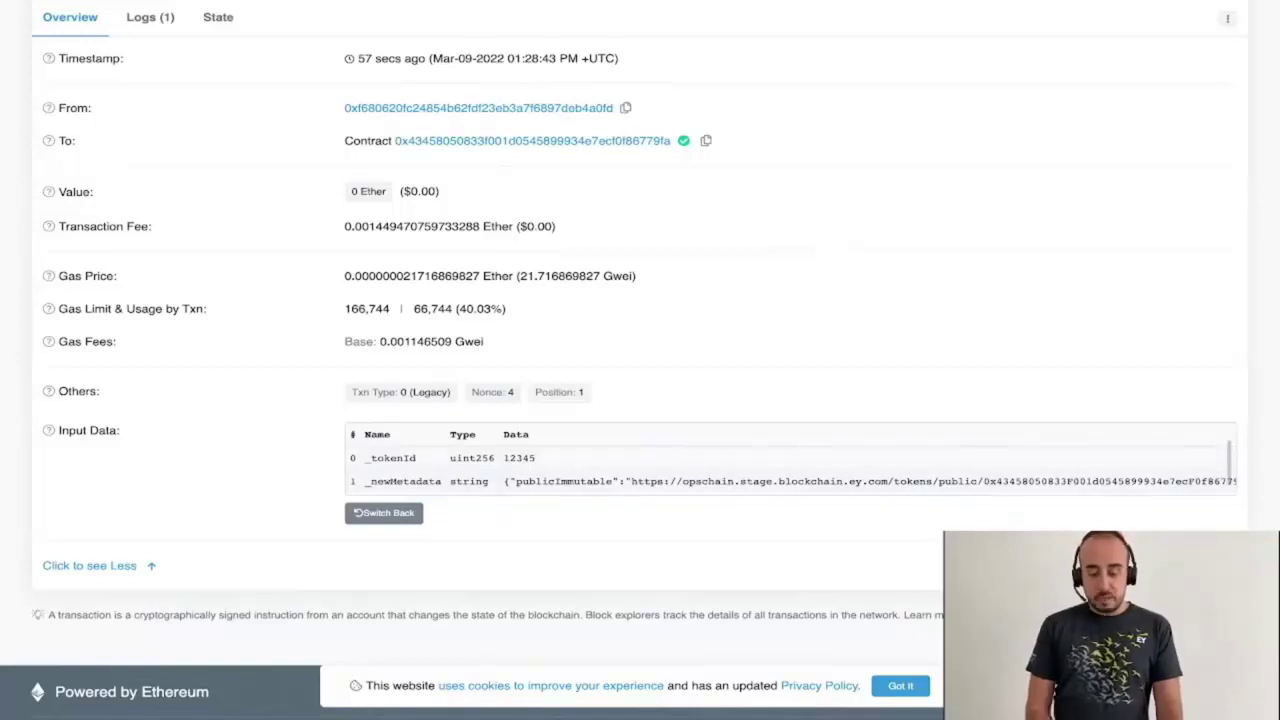
{"action": "key", "text": "ctrl+shift+Tab"}
{"action": "left_click", "coordinate": [1055, 70]}
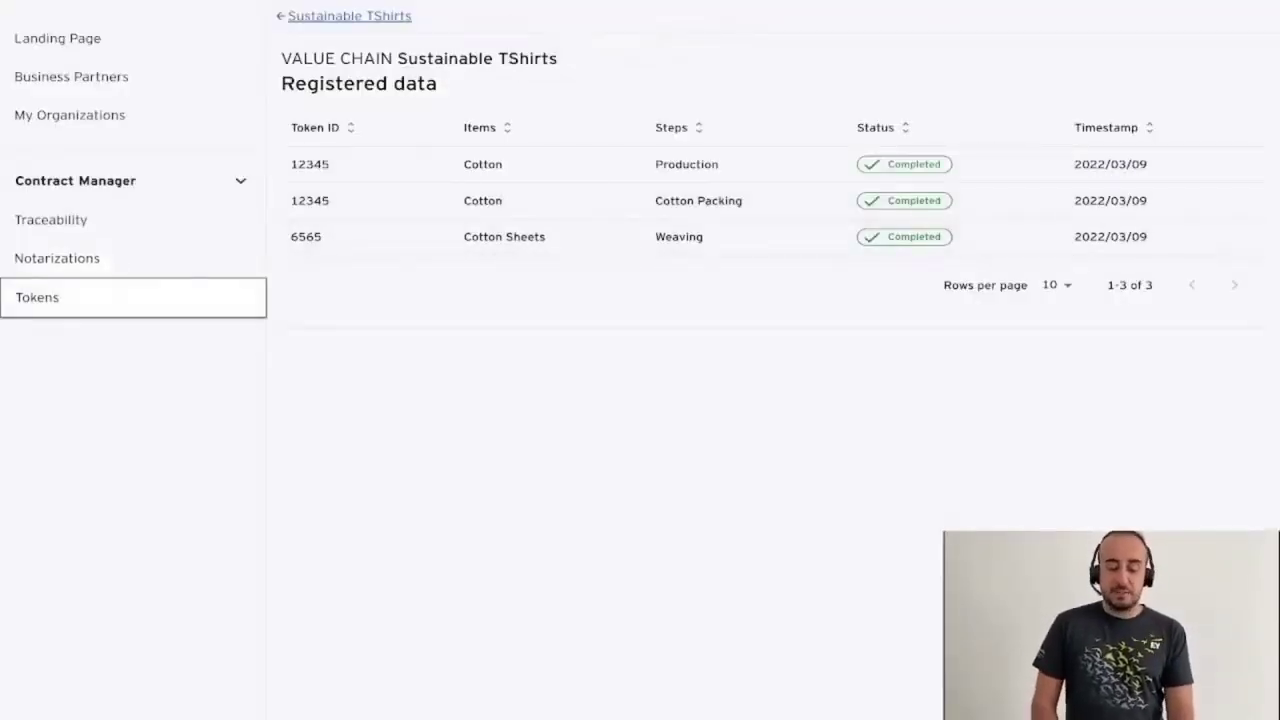
Open token 12345 in the Cotton token contract and review its Production Location and package weight metadata
{"action": "left_click", "coordinate": [117, 298]}
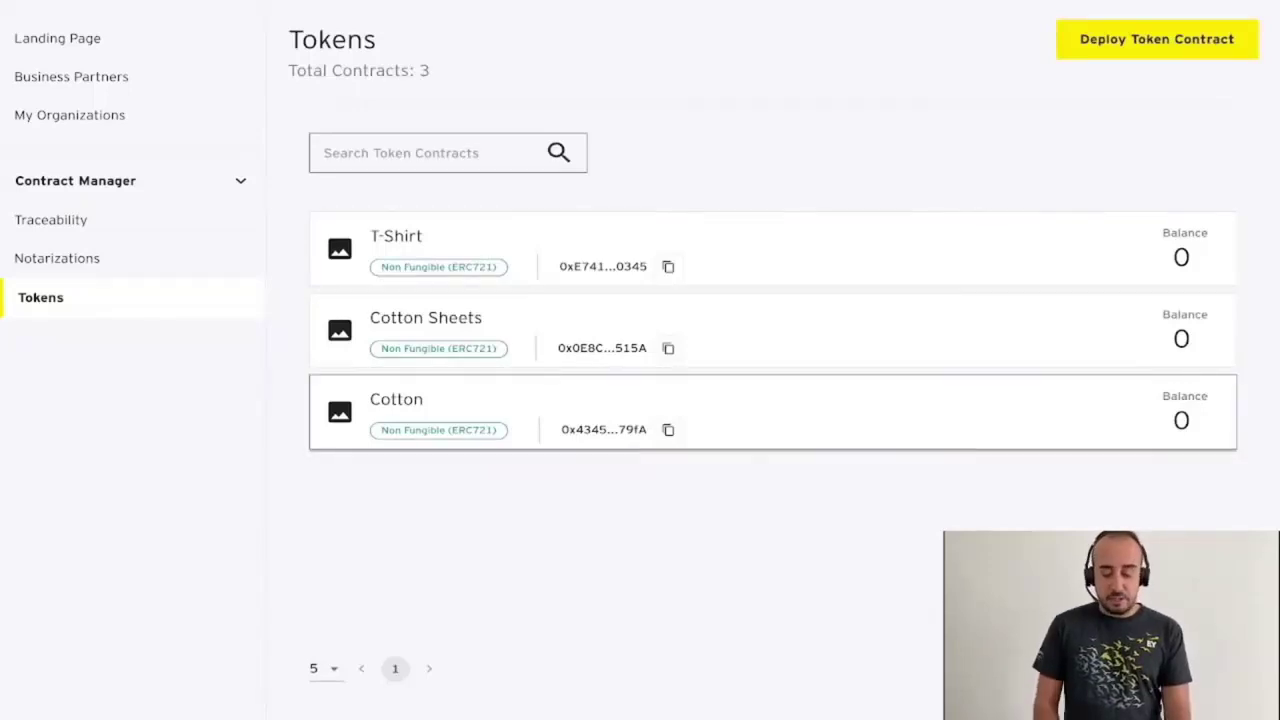
{"action": "left_click", "coordinate": [760, 412]}
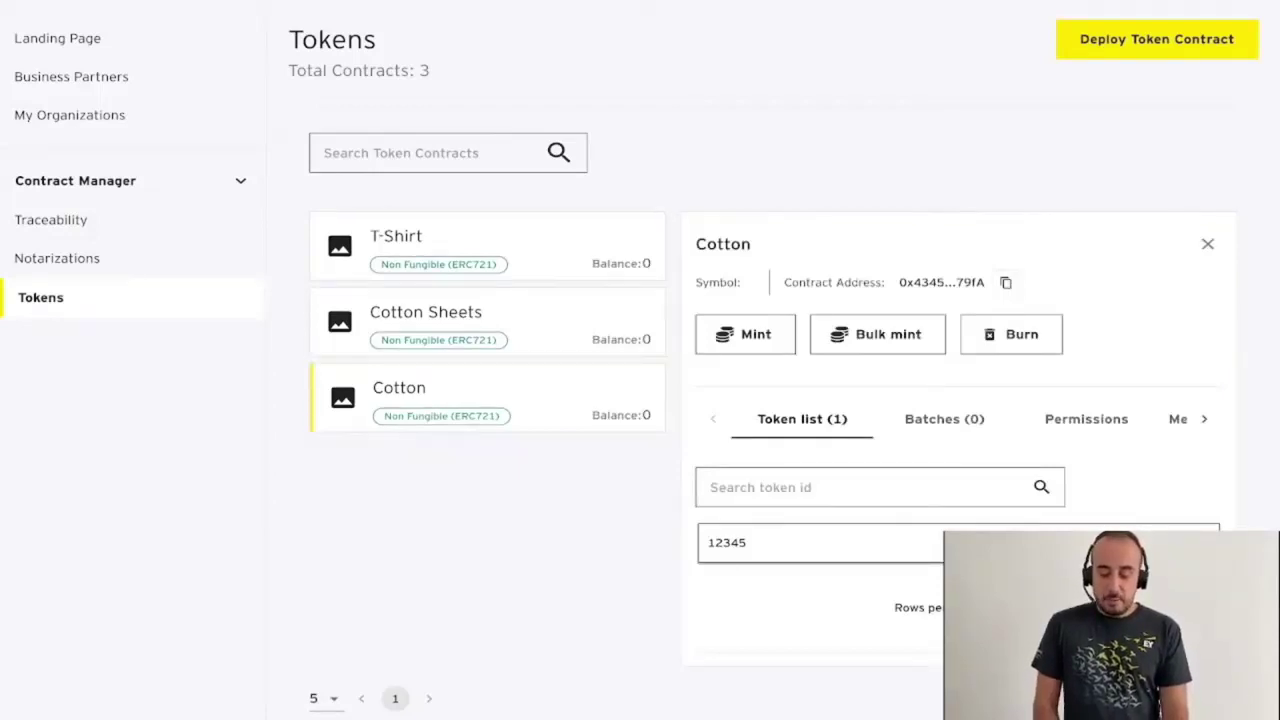
{"action": "left_click", "coordinate": [820, 543]}
{"action": "scroll", "coordinate": [820, 450], "scroll_direction": "down", "scroll_amount": 4}
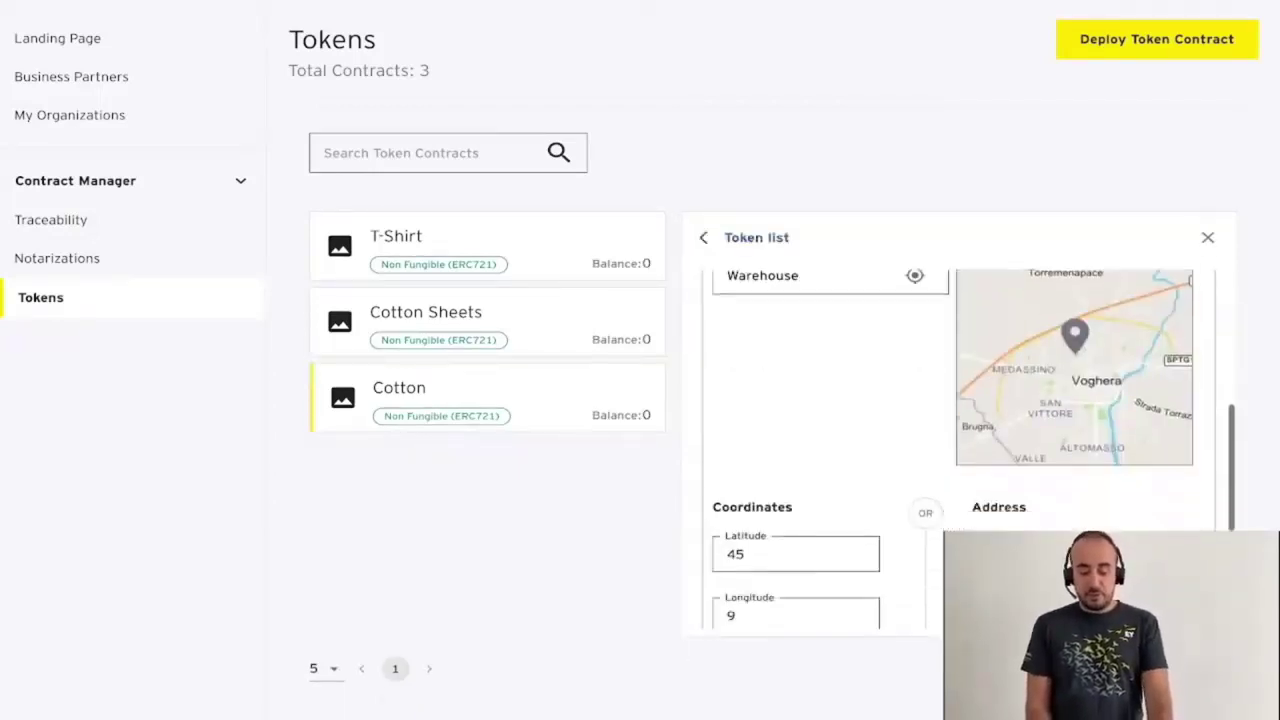
{"action": "scroll", "coordinate": [960, 450], "scroll_direction": "down", "scroll_amount": 5}
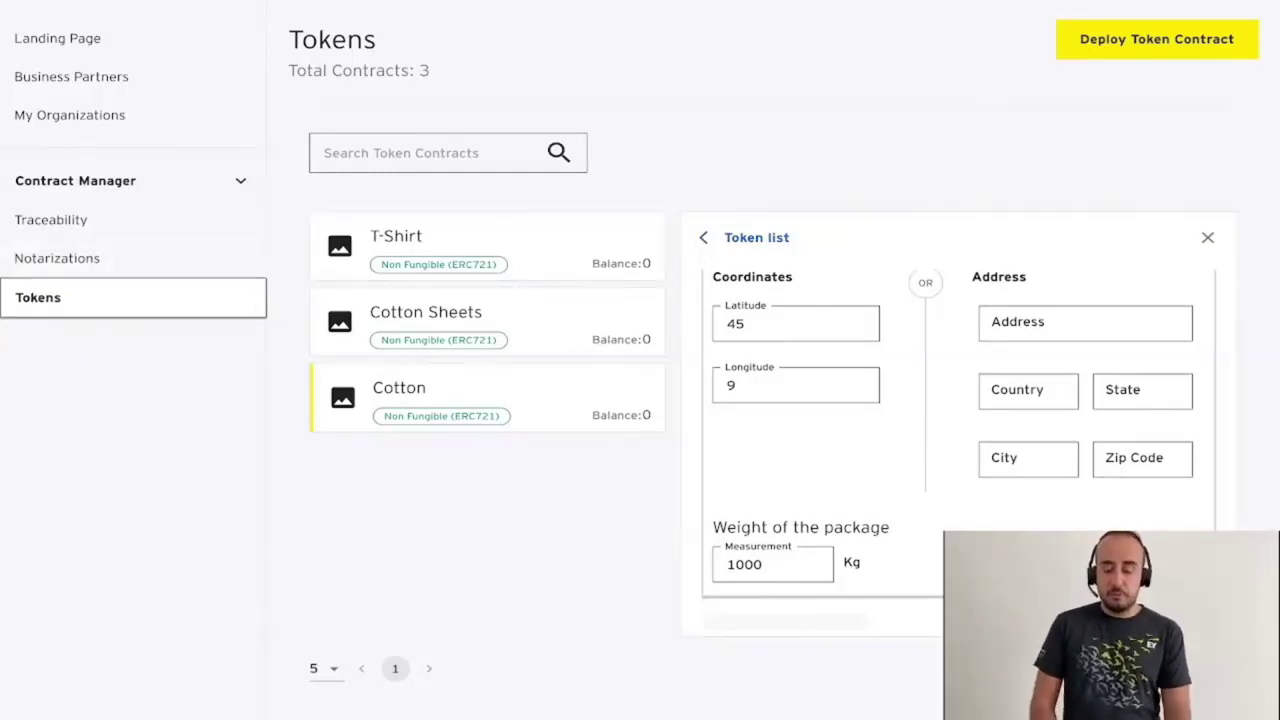
{"action": "scroll", "coordinate": [960, 450], "scroll_direction": "up", "scroll_amount": 5}
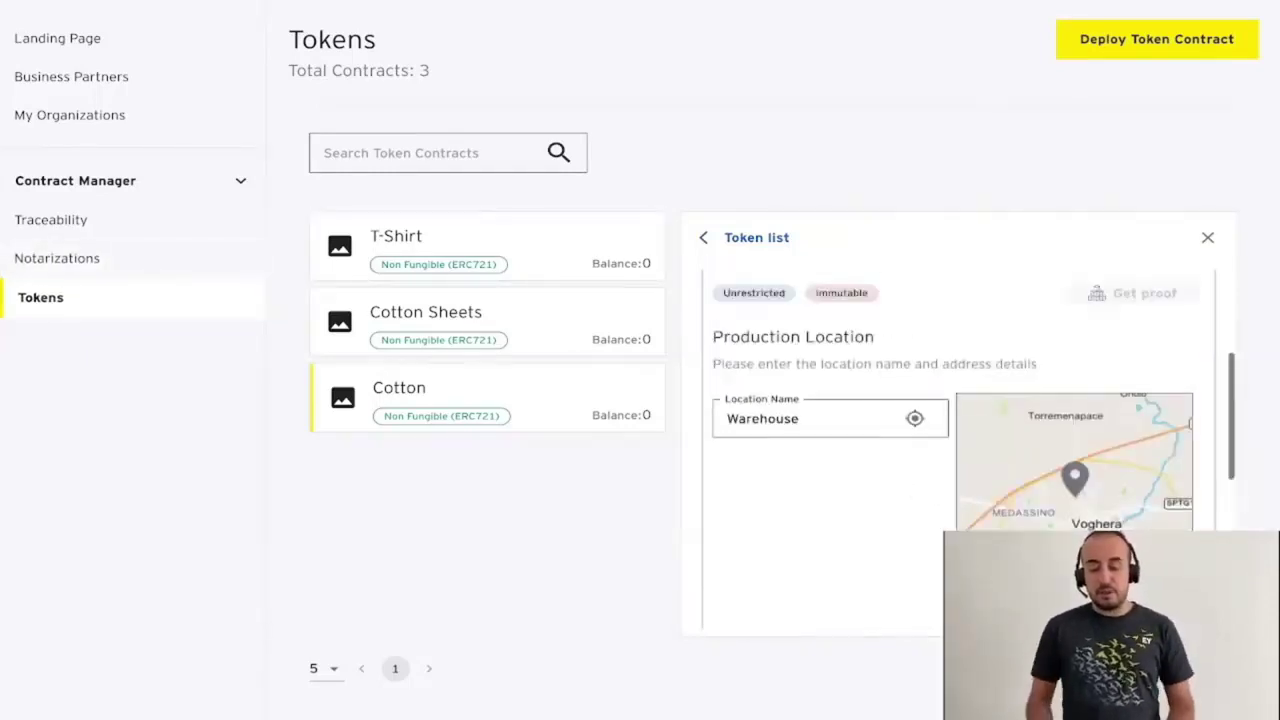
{"action": "scroll", "coordinate": [960, 450], "scroll_direction": "up", "scroll_amount": 4}
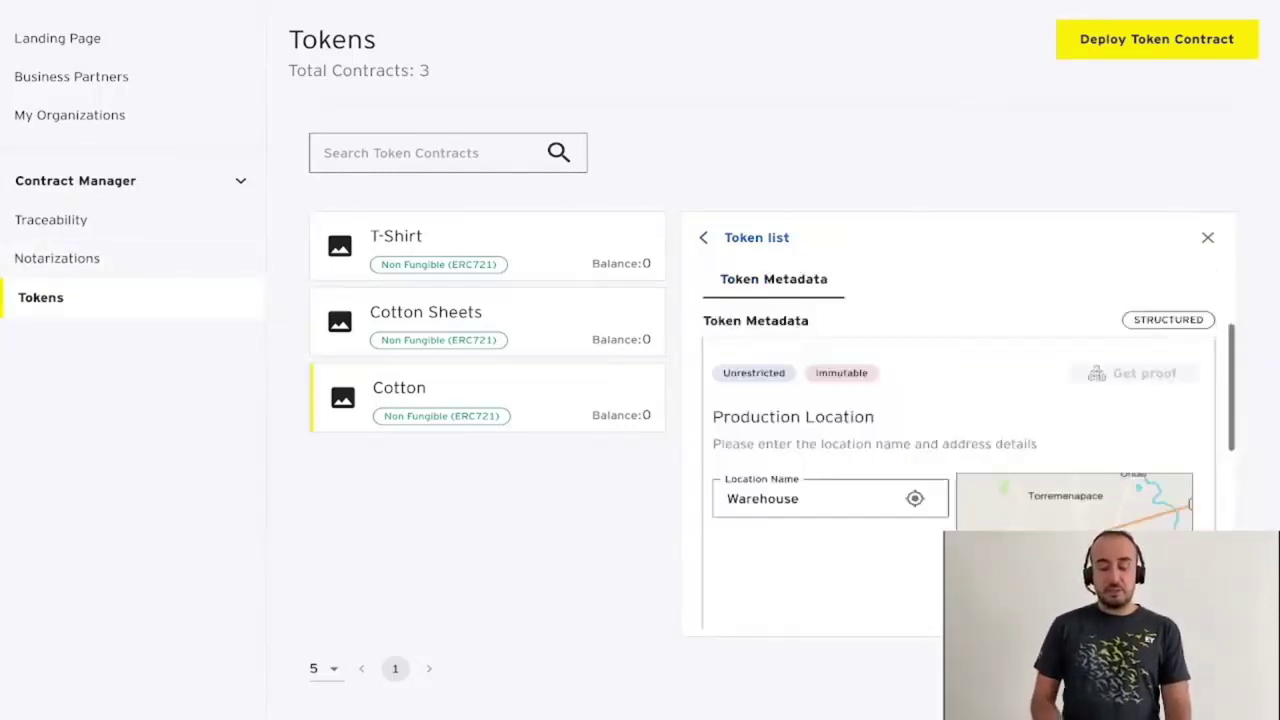